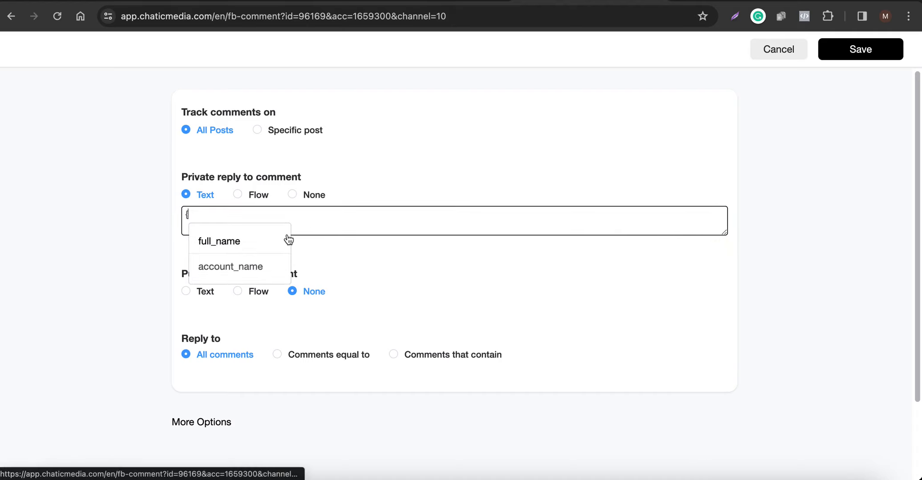
# Clear the private reply text, try the Flow reply type and set the private reply to None.
pyautogui.press('BackSpace')
pyautogui.click(244, 198)
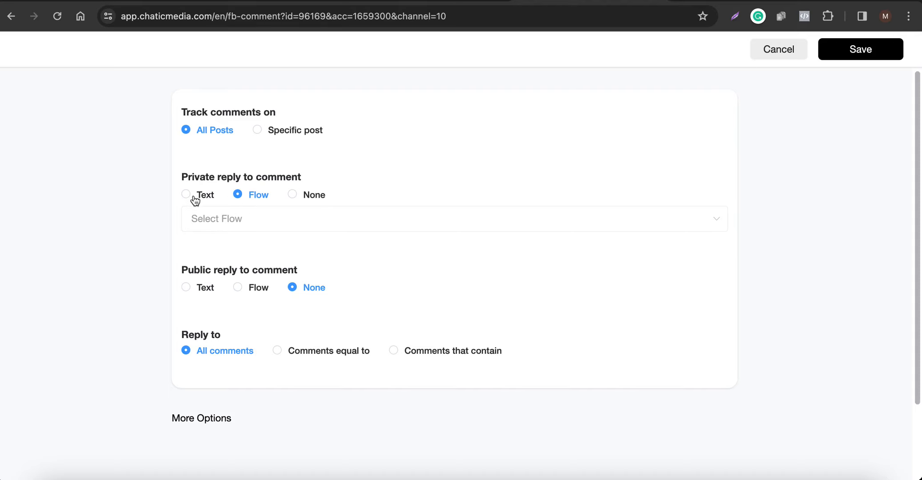
pyautogui.click(293, 194)
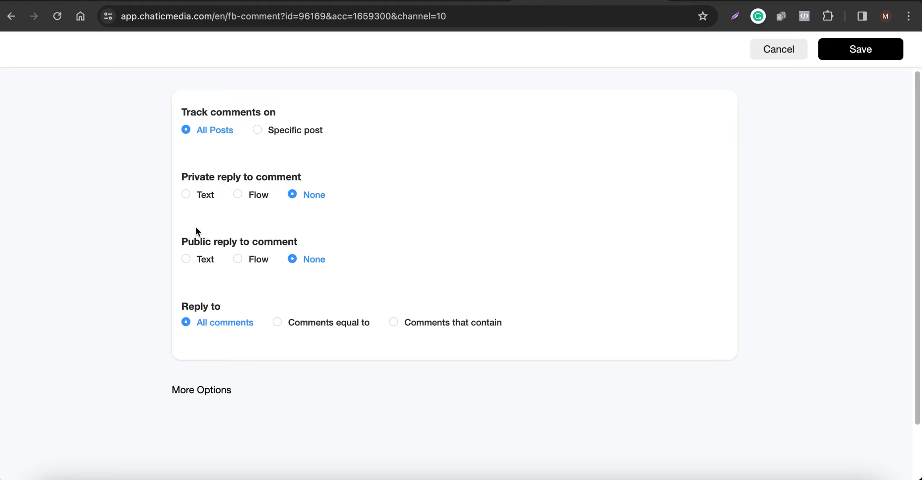
# Switch to the mirrored phone, draft the comment "Hfjf" on the Instagram post and close the mirror window.
pyautogui.moveTo(176, 243); pyautogui.dragTo(316, 245)
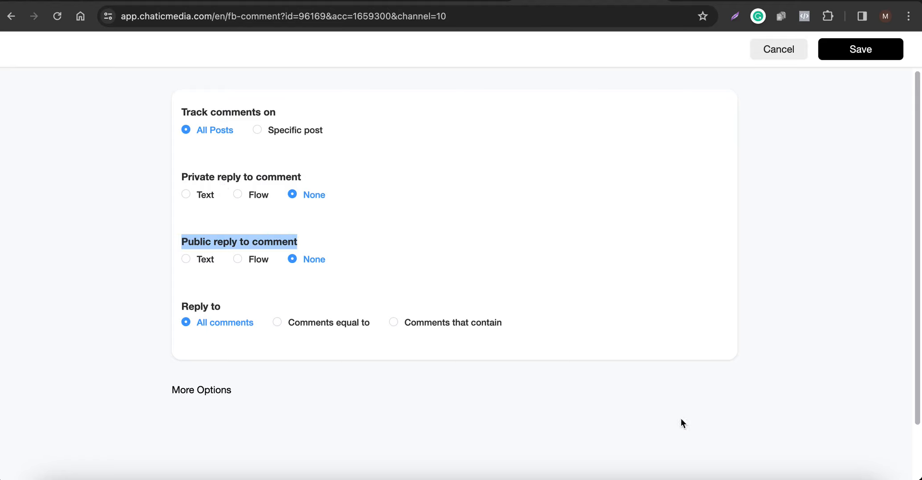
pyautogui.click(798, 475)
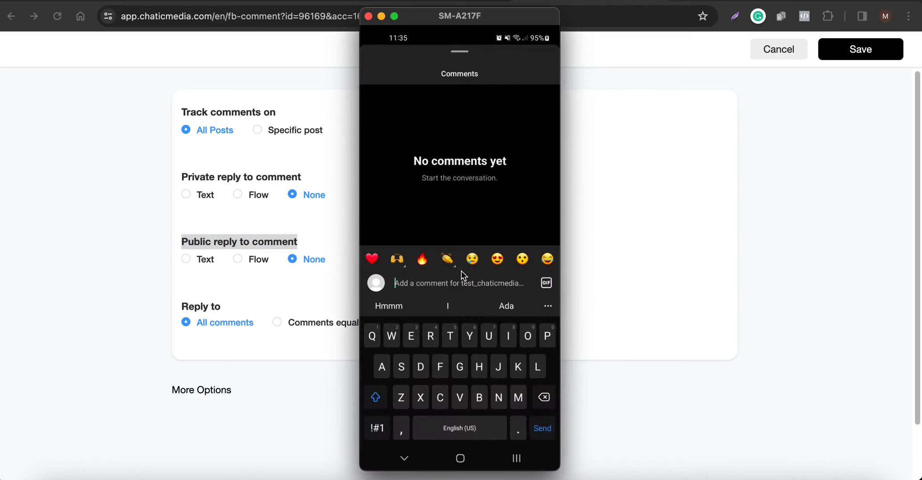
pyautogui.write('Hfjf')
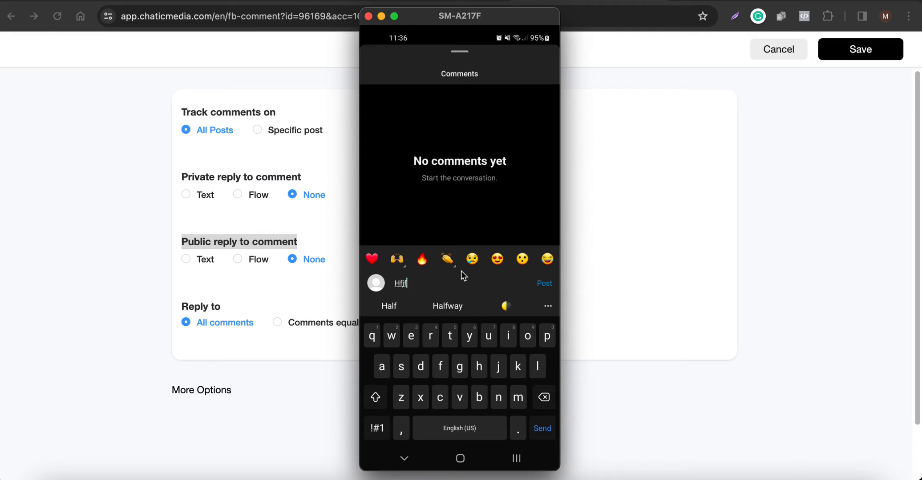
pyautogui.click(368, 16)
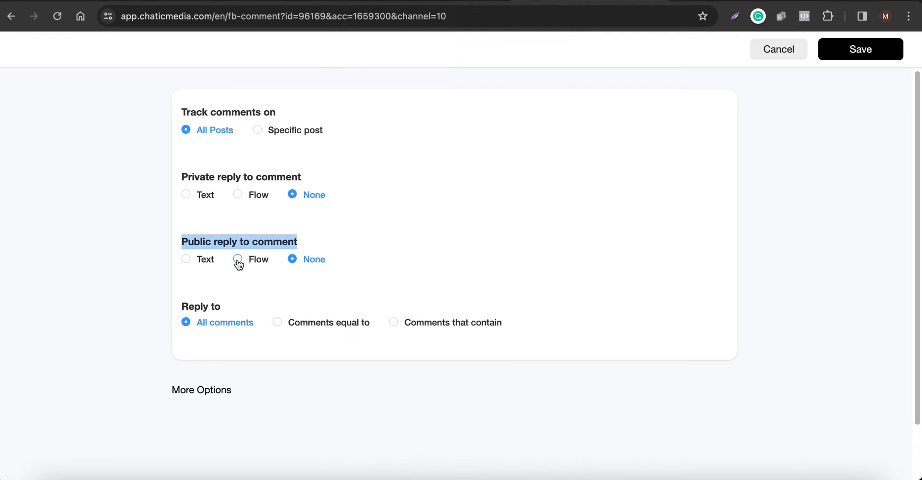
# Set the public reply to Text and add message fields until there are three.
pyautogui.click(203, 261)
pyautogui.click(324, 325)
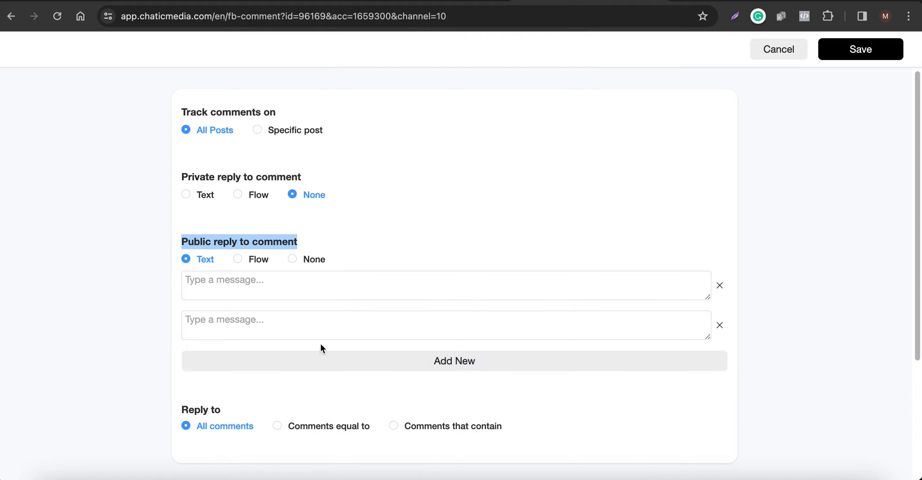
pyautogui.click(316, 361)
pyautogui.click(242, 290)
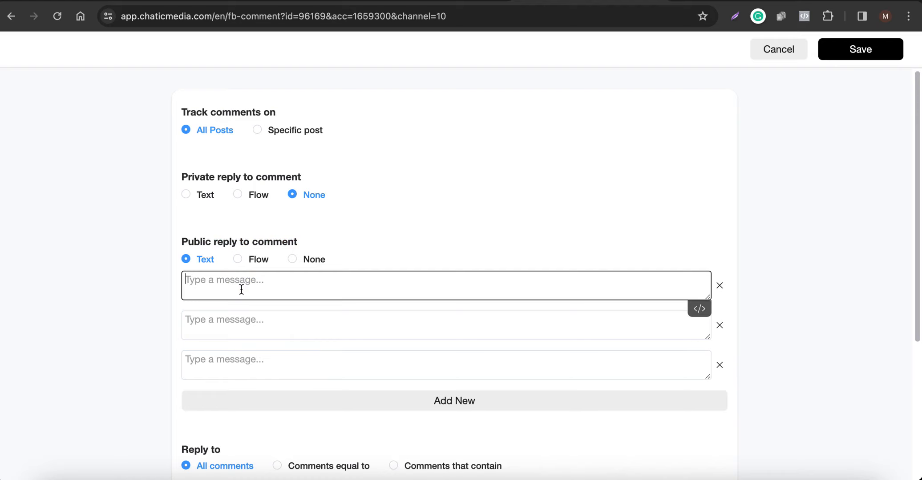
# Limit replies to Comments equal to a keyword and open a blank keyword entry.
pyautogui.scroll(-2, 241, 289)
pyautogui.scroll(-4, 241, 289)
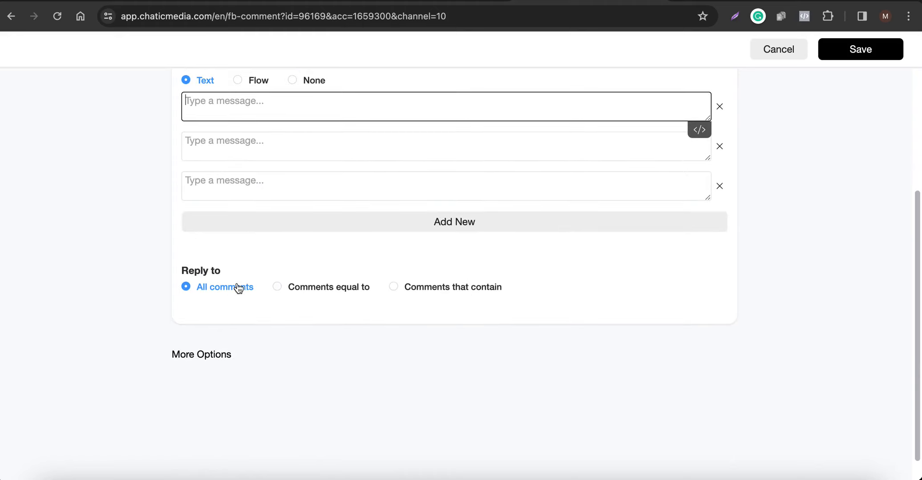
pyautogui.click(801, 478)
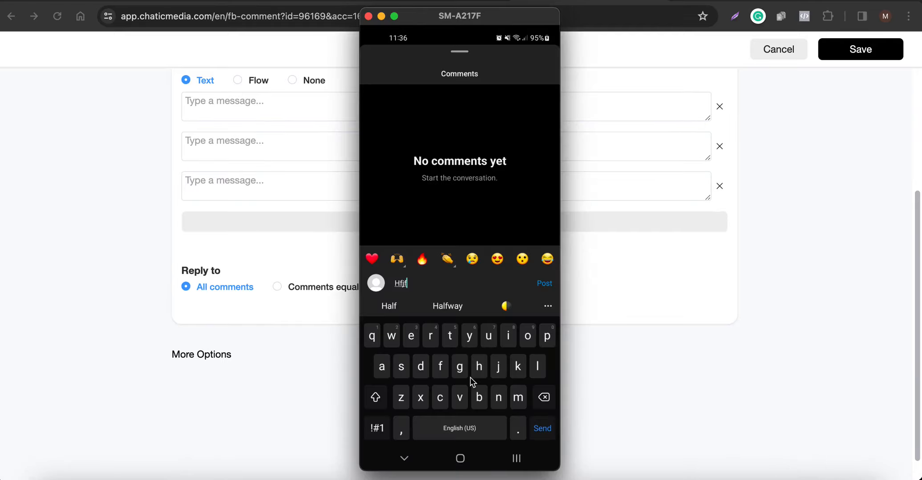
pyautogui.click(258, 326)
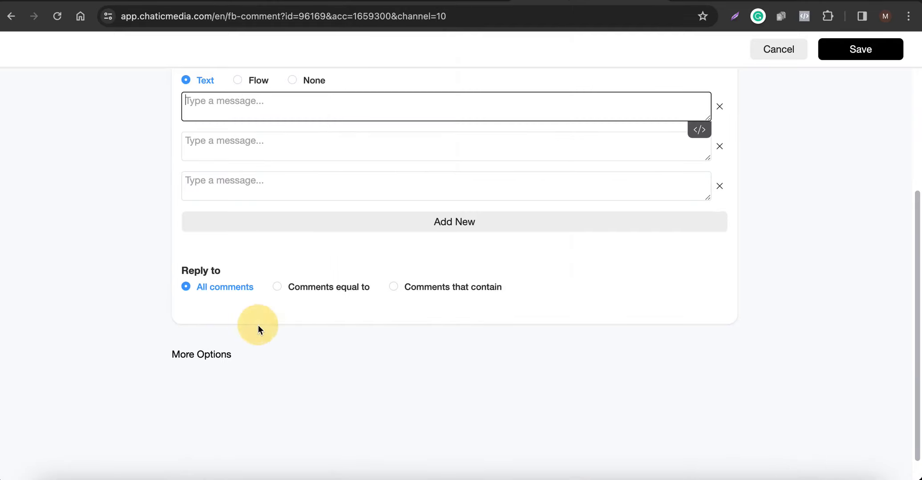
pyautogui.scroll(4, 299, 296)
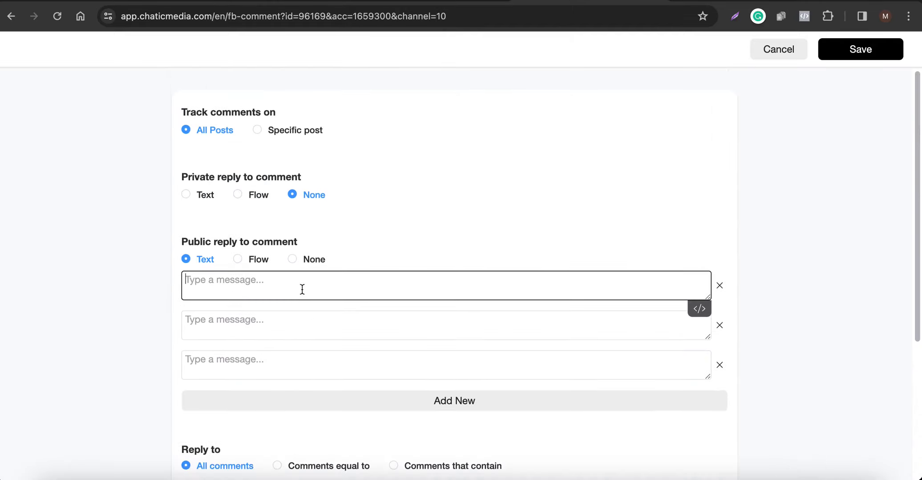
pyautogui.scroll(-2, 302, 290)
pyautogui.click(305, 403)
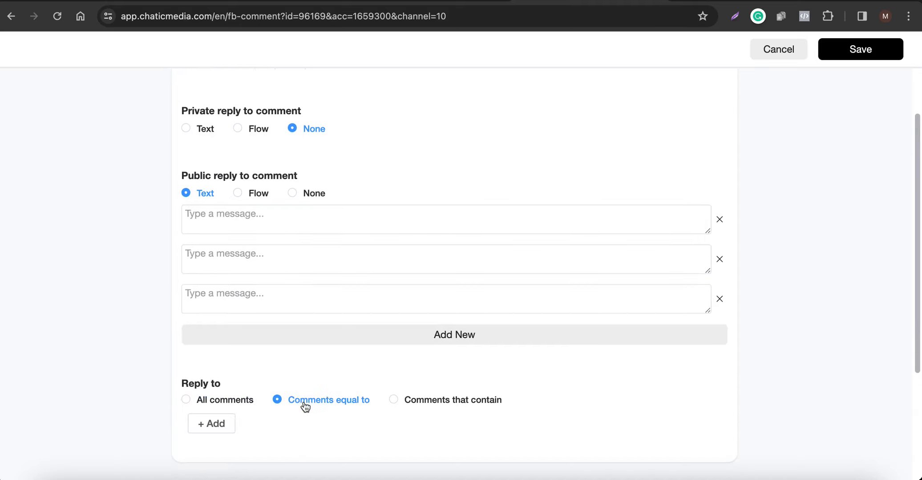
pyautogui.scroll(-1, 232, 406)
pyautogui.click(206, 405)
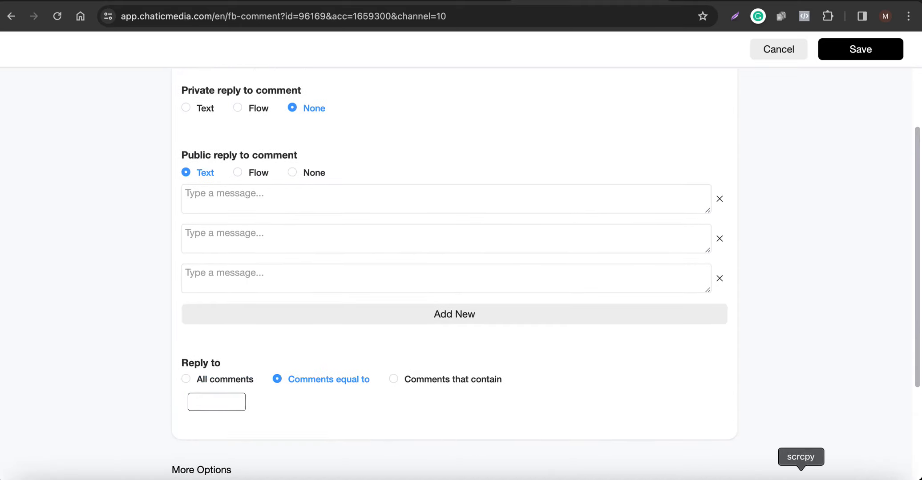
# Leave the comments screen on the mirrored phone to view the posts, and return to a blank keyword entry in the rule.
pyautogui.click(800, 476)
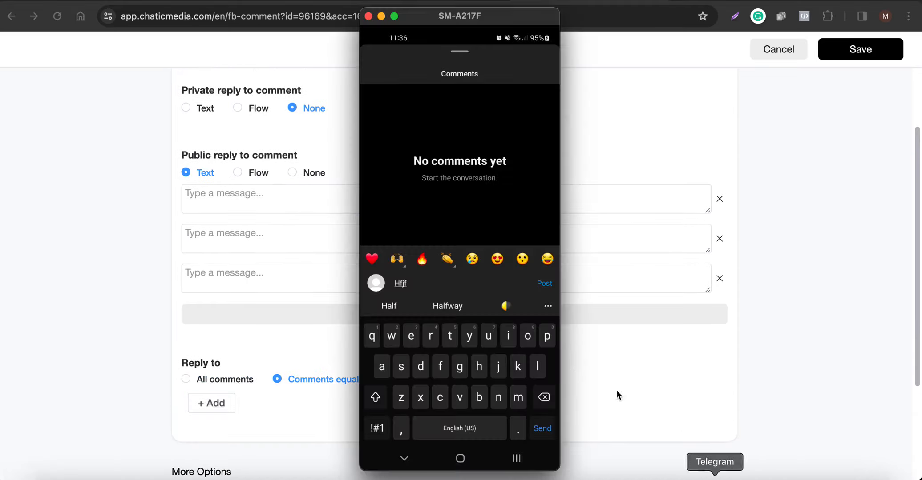
pyautogui.rightClick(392, 208)
pyautogui.rightClick(392, 209)
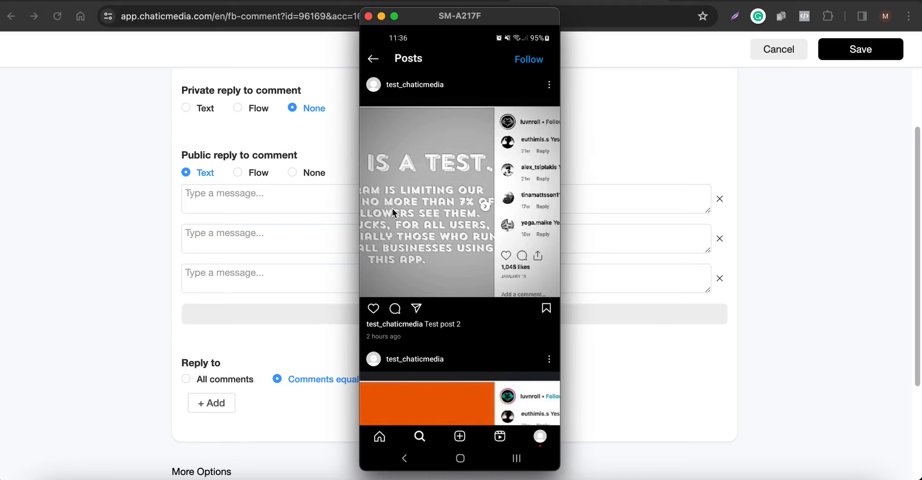
pyautogui.click(269, 345)
pyautogui.click(220, 403)
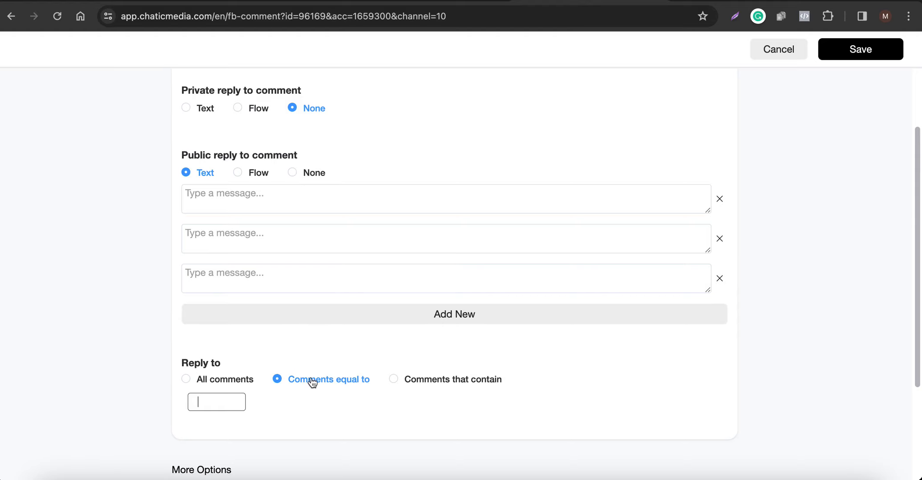
# Compare the two keyword matching options and set Reply to to Comments that contain.
pyautogui.click(398, 382)
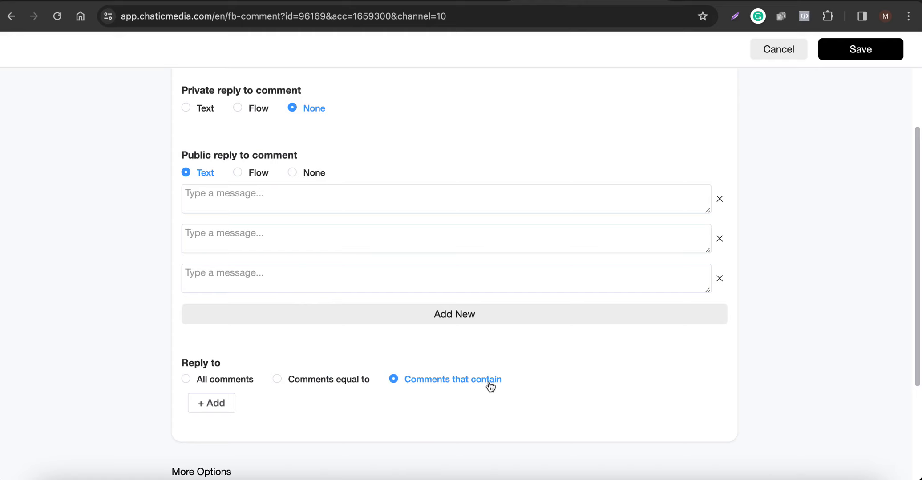
pyautogui.click(330, 384)
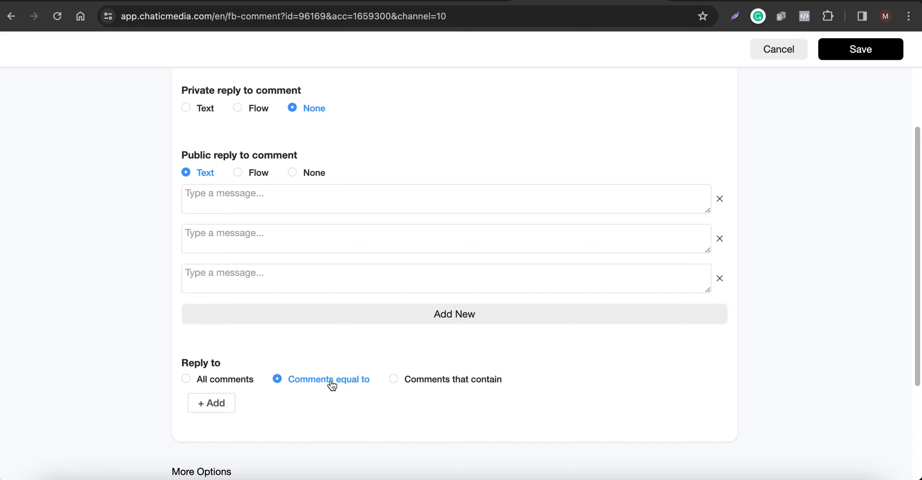
pyautogui.click(425, 382)
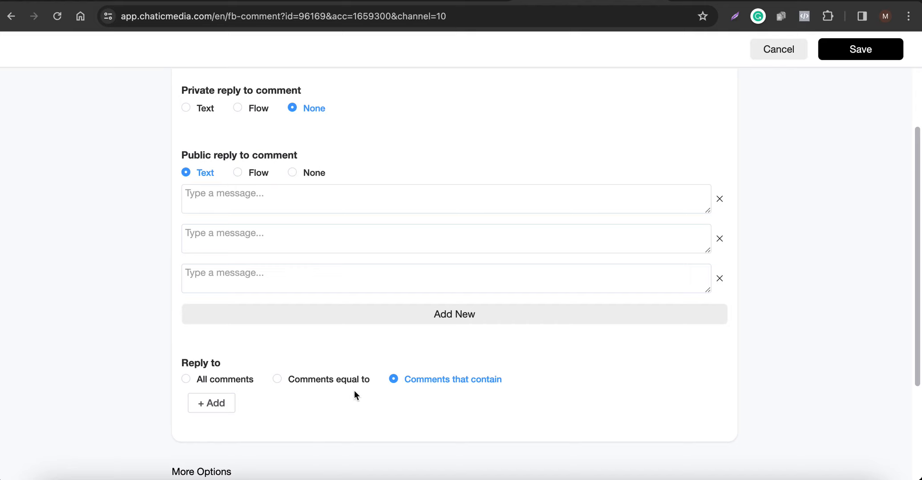
# Remove the second and third public reply message fields.
pyautogui.scroll(2, 350, 390)
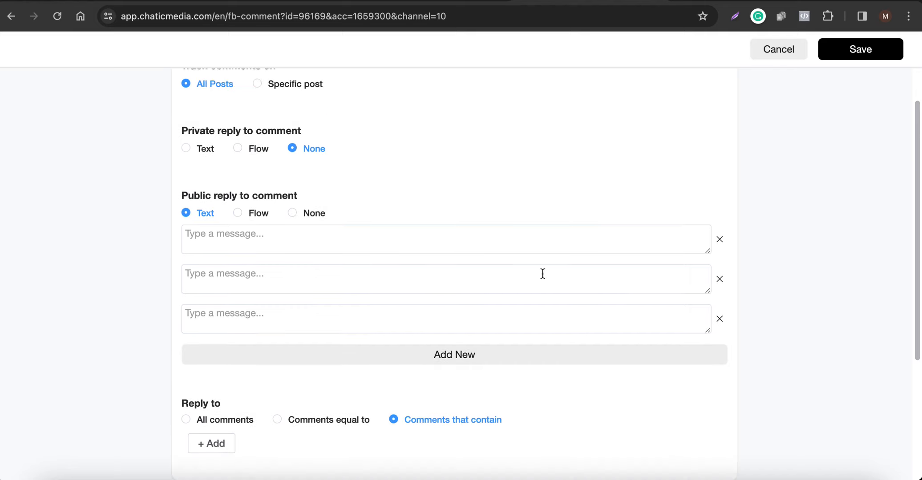
pyautogui.click(720, 319)
pyautogui.click(719, 280)
# Enter "Sent you a DM!" as the remaining public reply message and remove that message field.
pyautogui.click(430, 244)
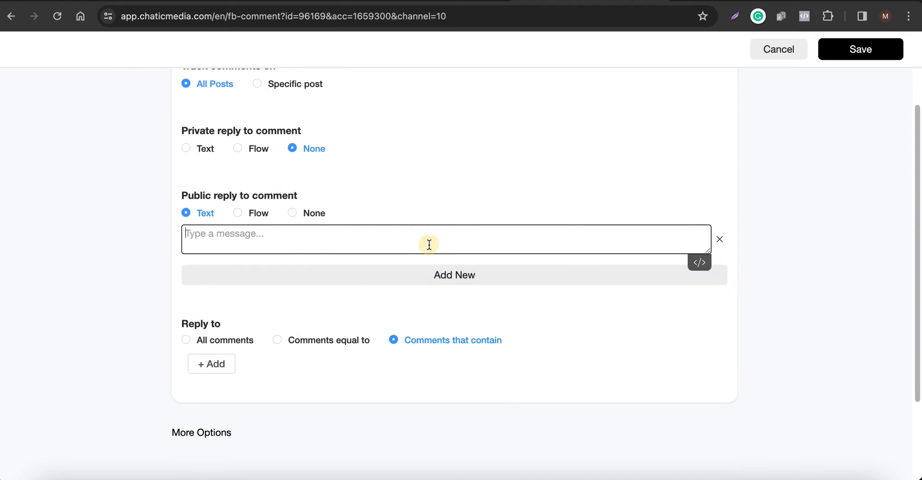
pyautogui.write('Sent you a DM')
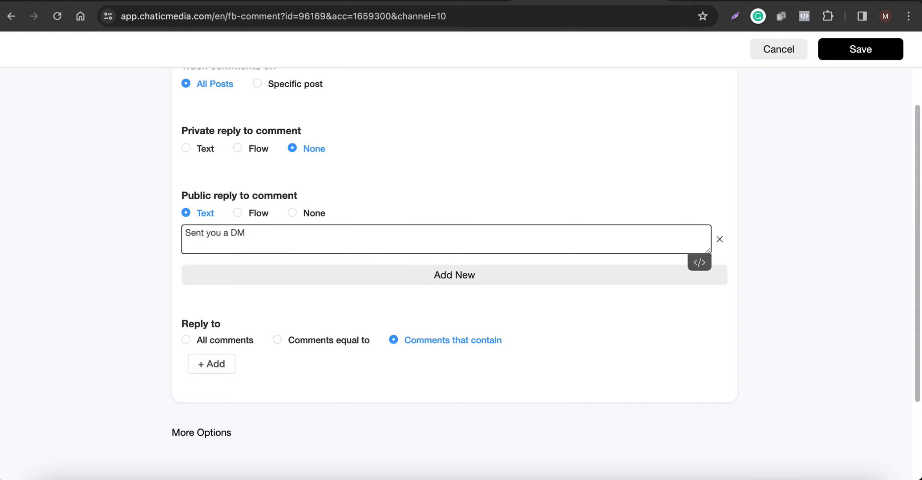
pyautogui.press('BackSpace')
pyautogui.write('!M!')
pyautogui.click(719, 240)
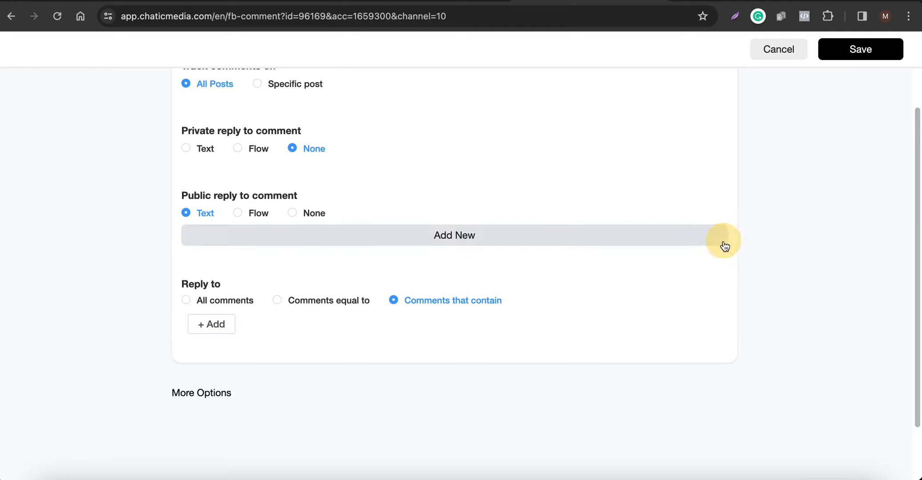
# View the Canva design about replying to Instagram comments, return to the rule and set the public reply to Flow.
pyautogui.click(167, 2)
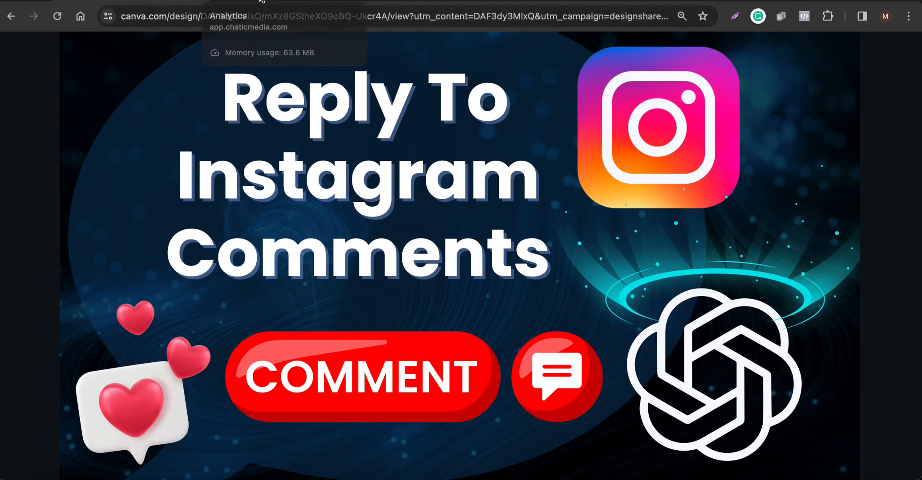
pyautogui.click(632, 4)
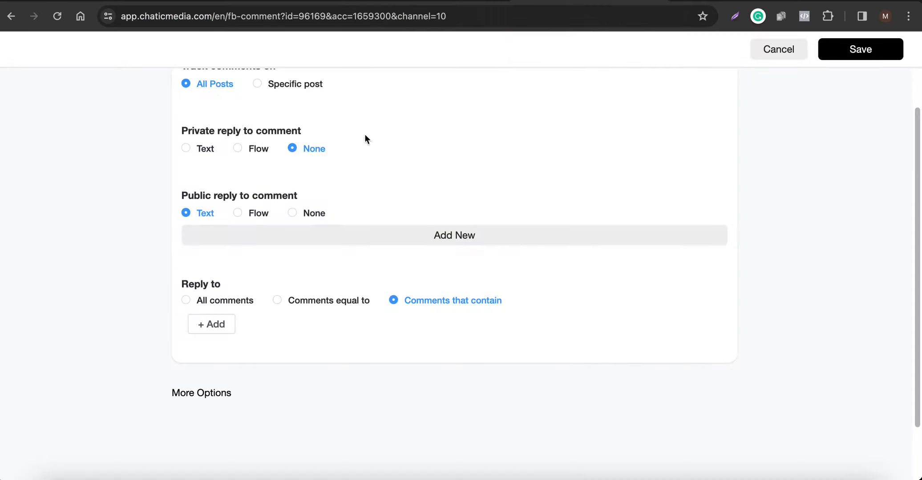
pyautogui.moveTo(182, 199); pyautogui.dragTo(297, 199)
pyautogui.click(259, 214)
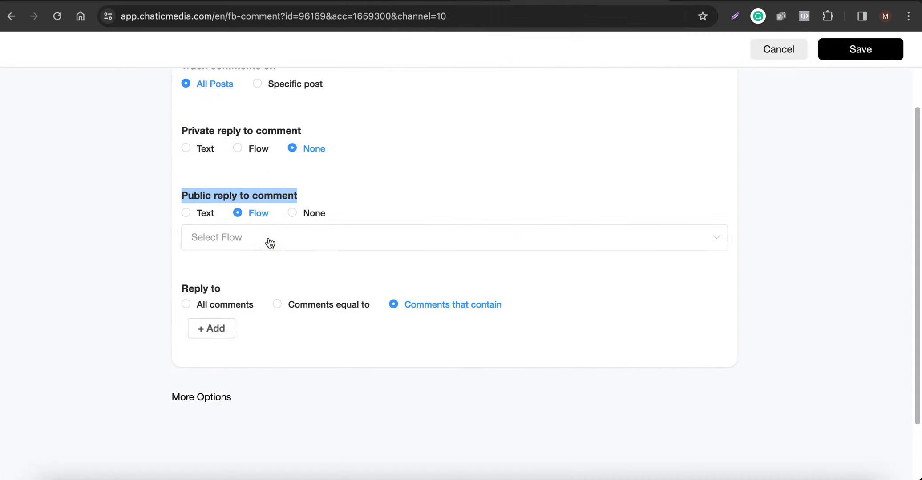
pyautogui.scroll(-3, 269, 283)
pyautogui.scroll(4, 270, 286)
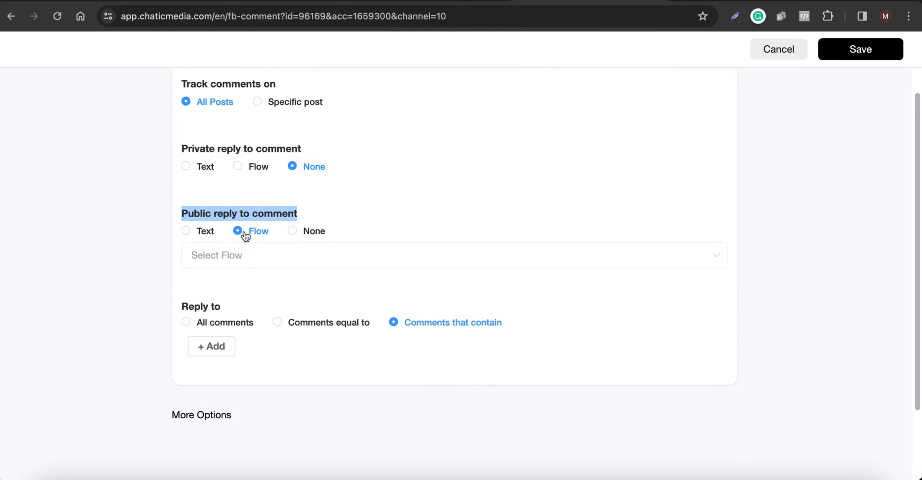
# Set the public reply to None and Reply to to All comments.
pyautogui.click(311, 231)
pyautogui.scroll(-2, 279, 289)
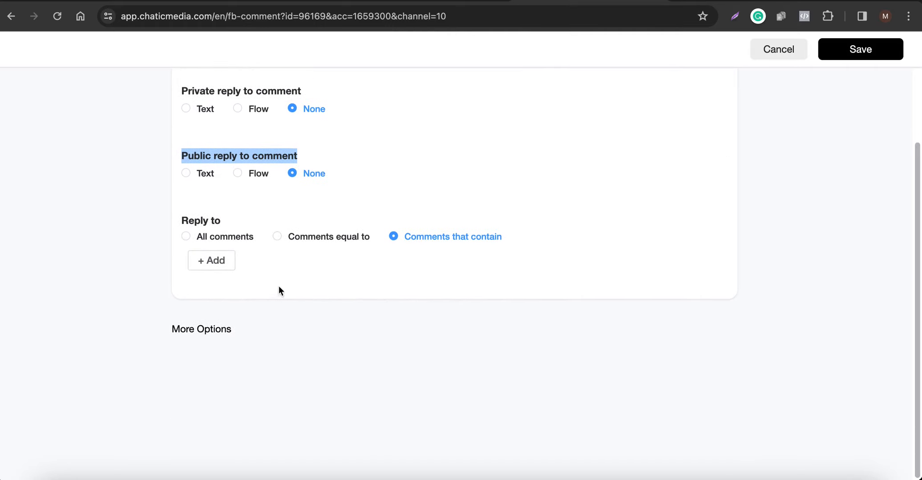
pyautogui.click(214, 238)
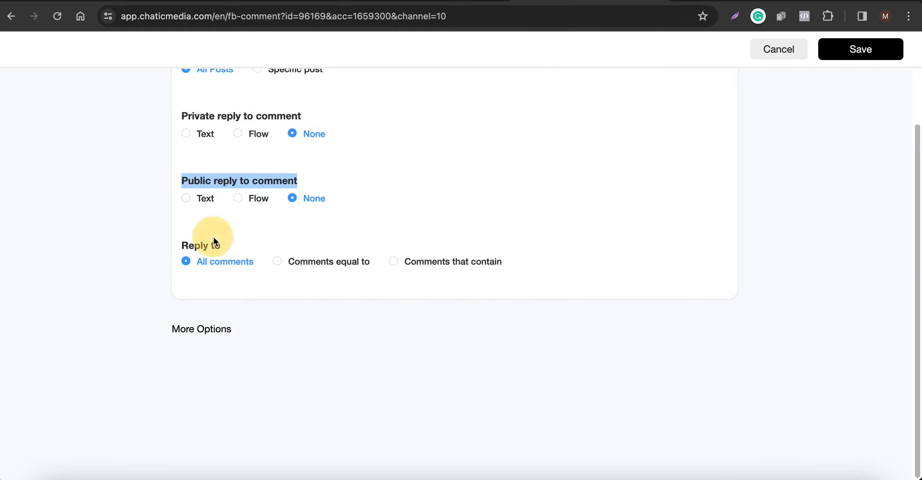
# Expand More Options and examine the keyword exclusions, reply restrictions and Reply After setting.
pyautogui.click(205, 330)
pyautogui.scroll(-4, 194, 187)
pyautogui.scroll(-4, 213, 155)
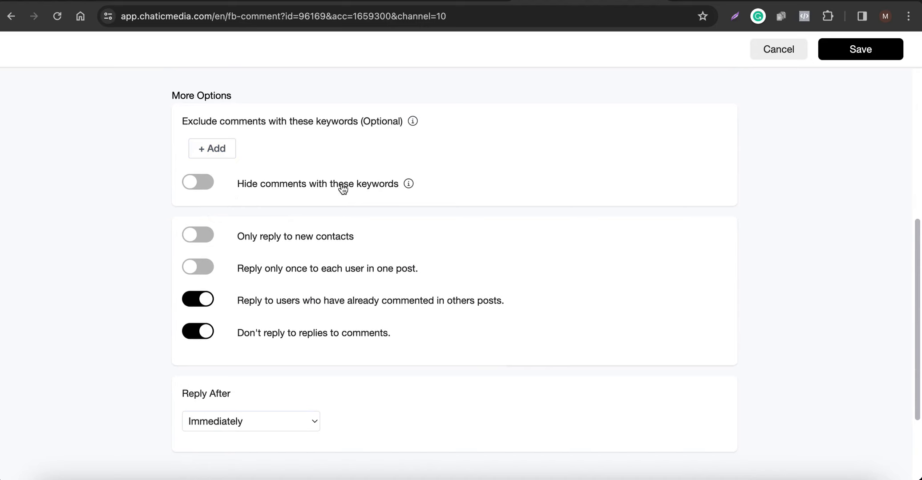
pyautogui.scroll(-2, 261, 299)
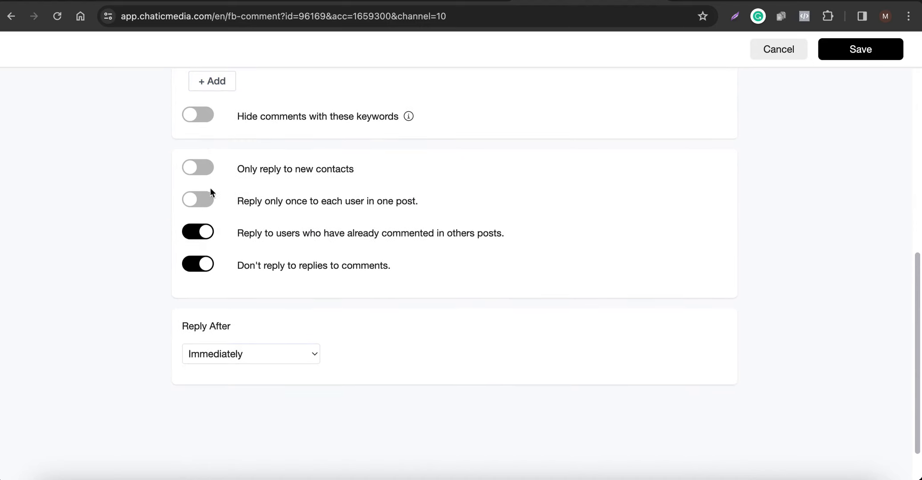
pyautogui.scroll(2, 207, 209)
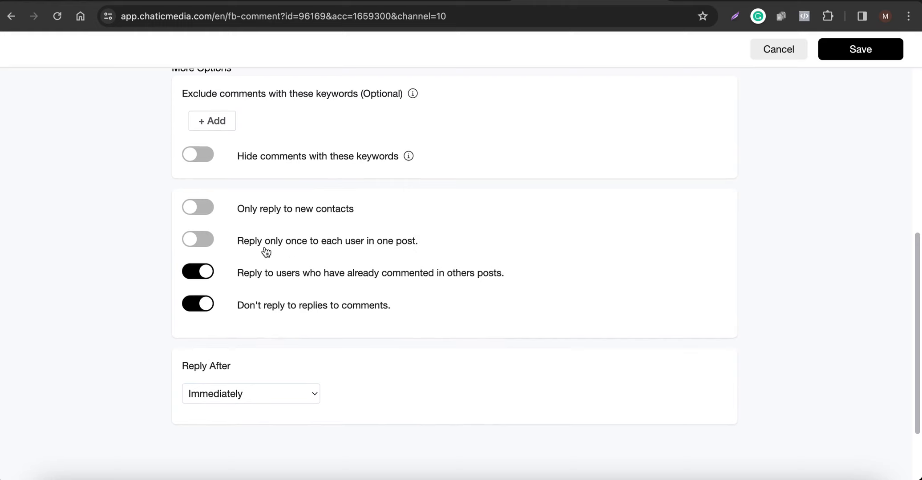
pyautogui.scroll(-2, 245, 262)
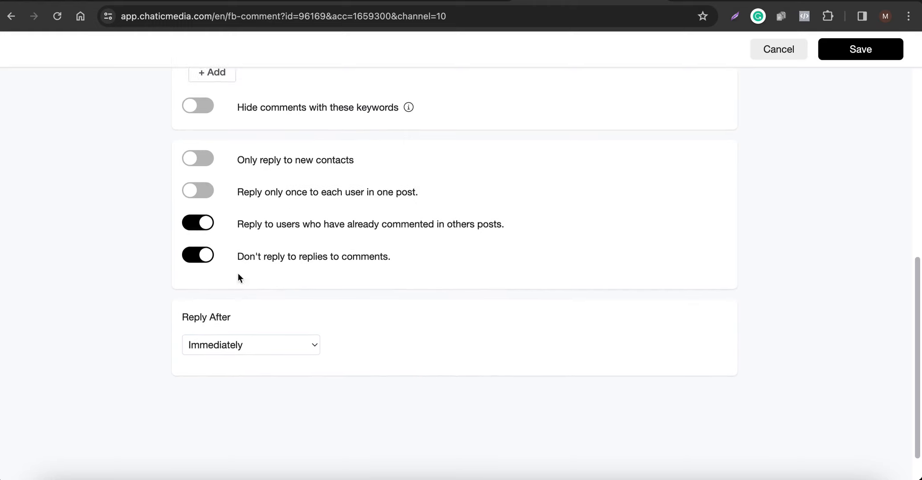
pyautogui.moveTo(180, 320); pyautogui.dragTo(261, 319)
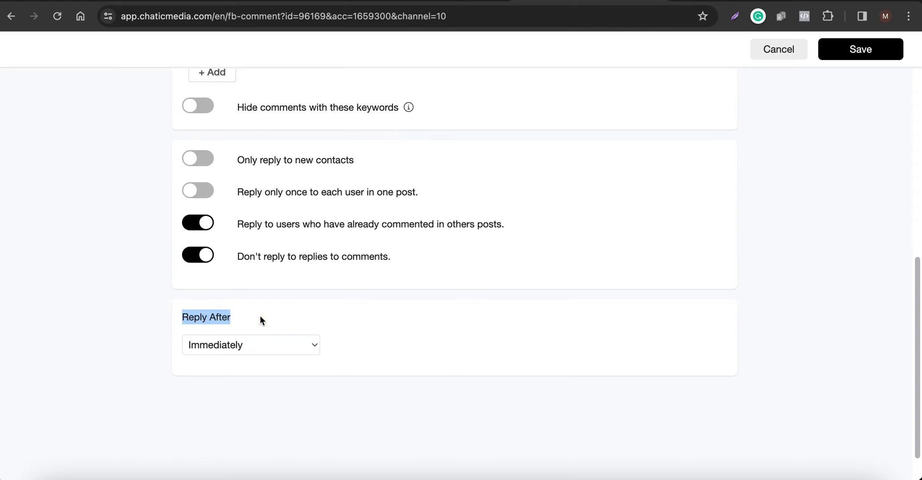
# Try the Minutes and Random within 30 minutes options for the rule's Reply After delay.
pyautogui.click(245, 345)
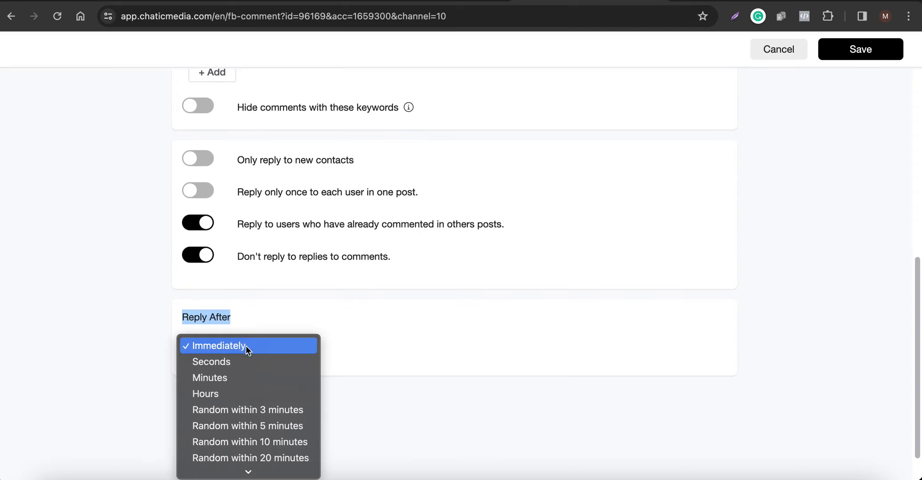
pyautogui.click(233, 360)
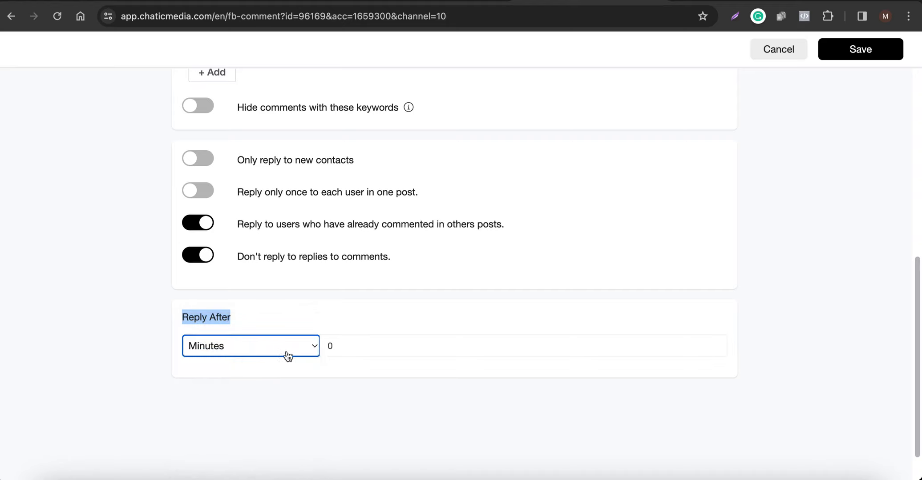
pyautogui.moveTo(333, 349); pyautogui.dragTo(308, 350)
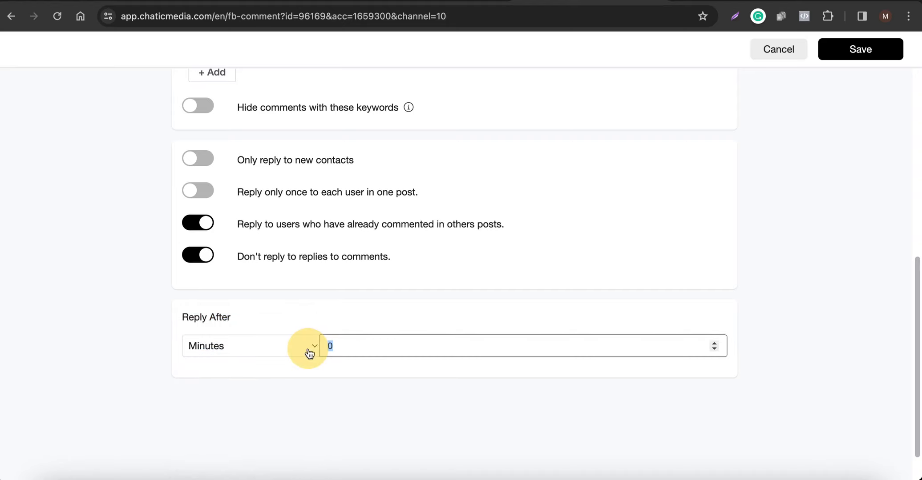
pyautogui.click(244, 348)
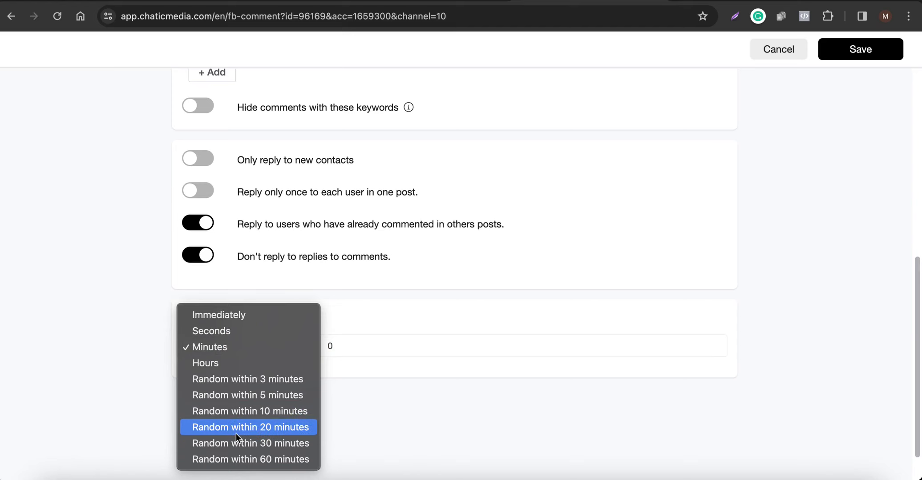
pyautogui.click(242, 444)
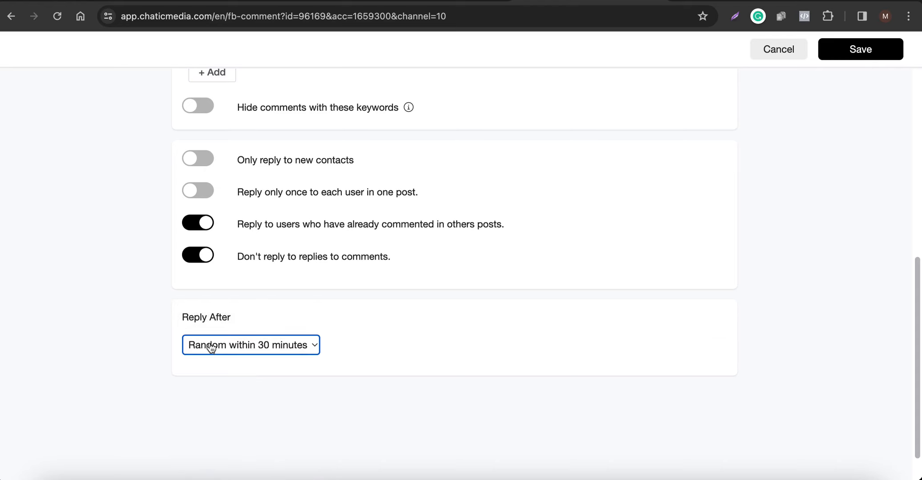
# Set the Reply After delay to Immediately and save the comment rule.
pyautogui.click(267, 347)
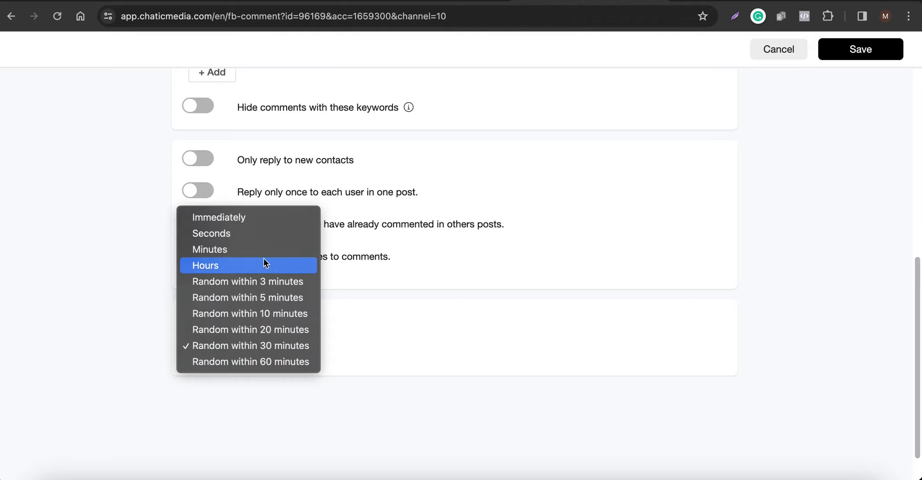
pyautogui.click(238, 216)
pyautogui.scroll(8, 228, 356)
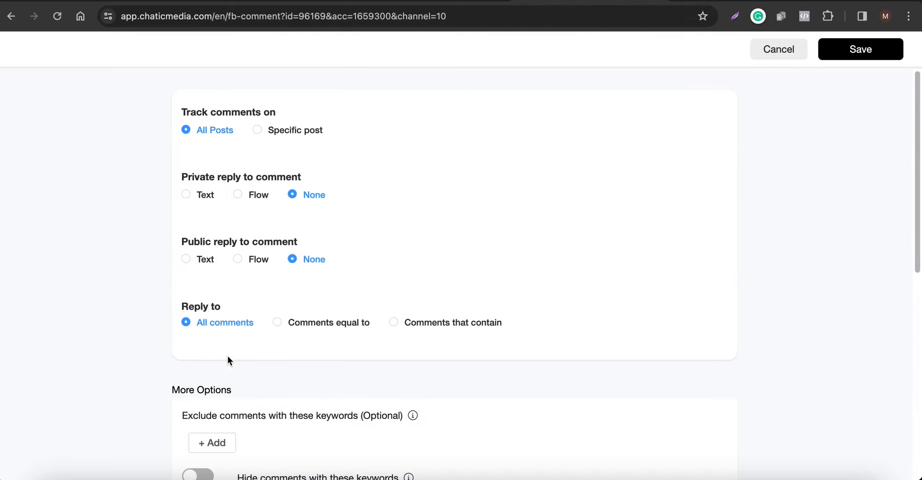
pyautogui.click(857, 45)
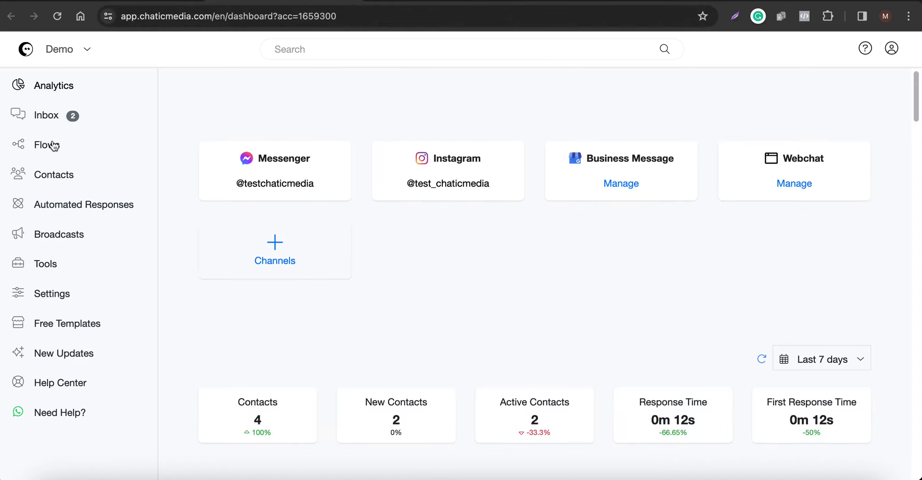
# Create a new flow named AI Comment.
pyautogui.click(54, 146)
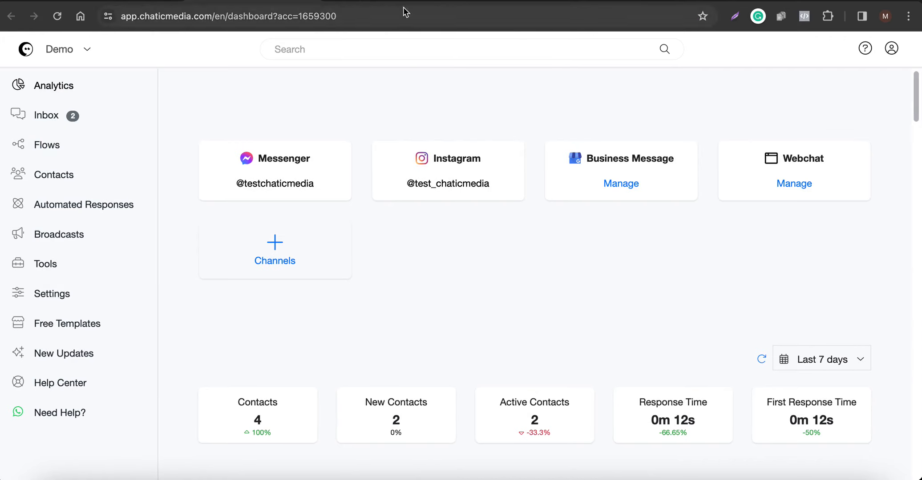
pyautogui.click(762, 199)
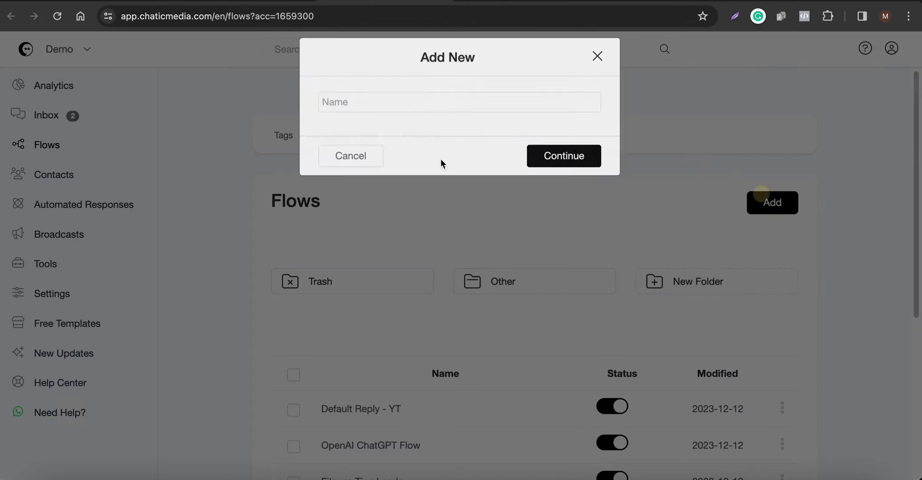
pyautogui.click(369, 120)
pyautogui.write('AI Comment')
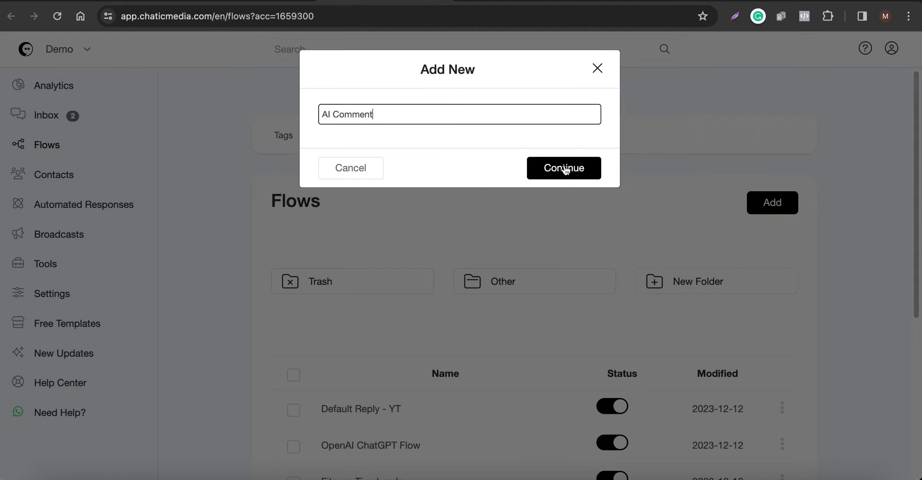
pyautogui.click(564, 169)
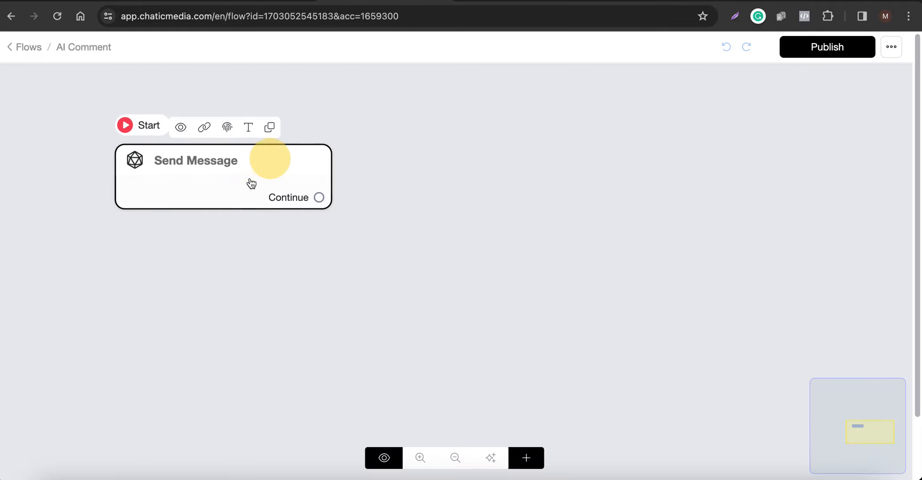
# Add an OpenAI action to the Send Message block of the AI Comment flow.
pyautogui.click(249, 182)
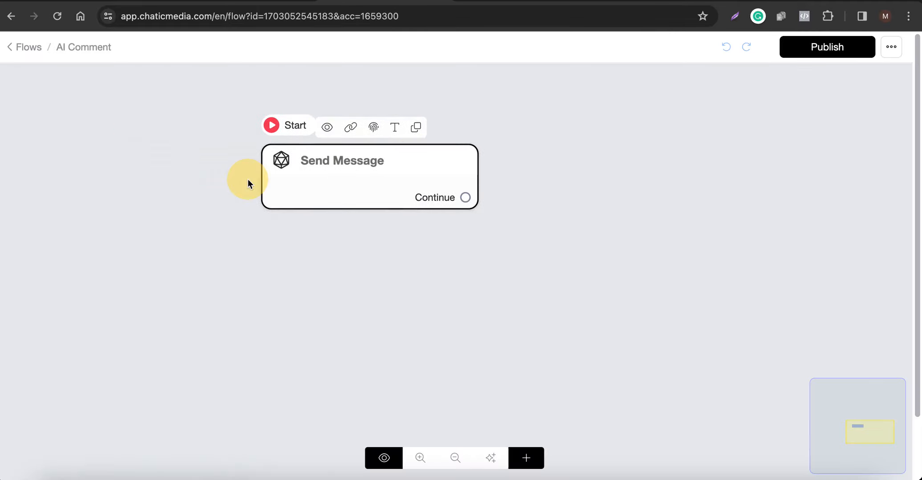
pyautogui.click(130, 319)
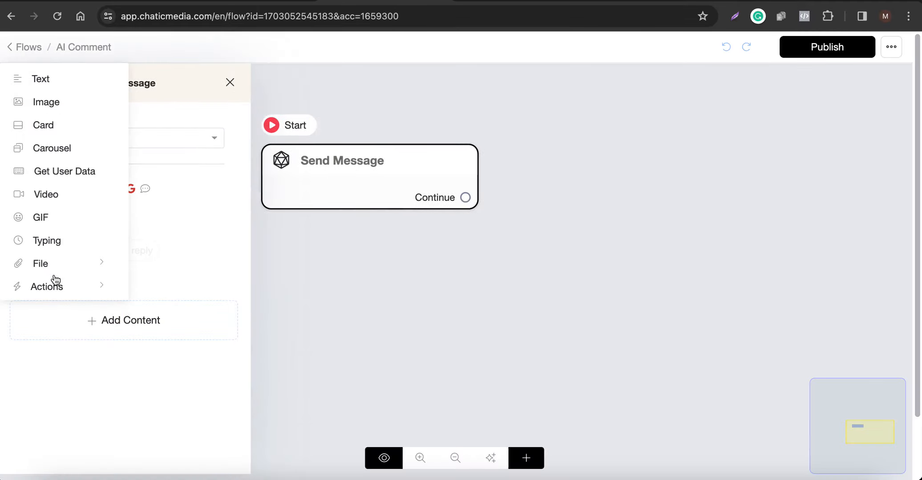
pyautogui.click(58, 290)
pyautogui.click(194, 118)
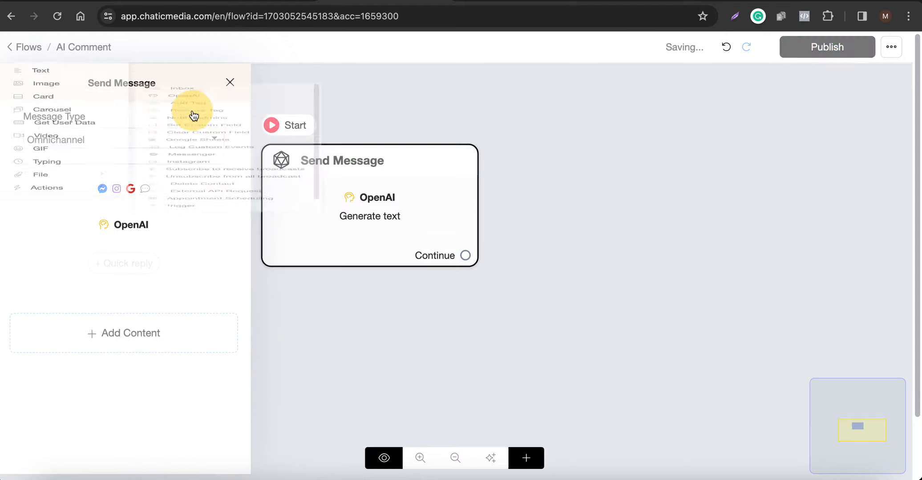
# Try Generate text - Advanced in the OpenAI action, enlarge its prompt box, examine the User Message and close the settings.
pyautogui.click(124, 225)
pyautogui.click(376, 120)
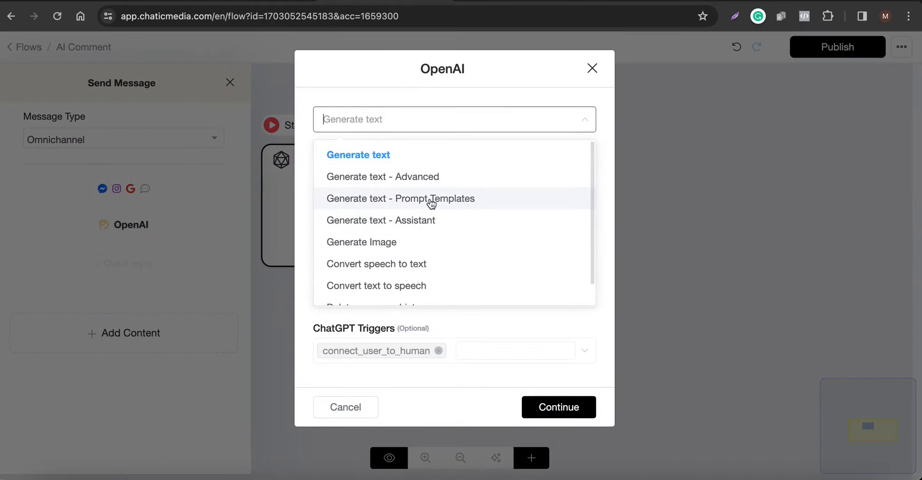
pyautogui.click(402, 183)
pyautogui.click(486, 233)
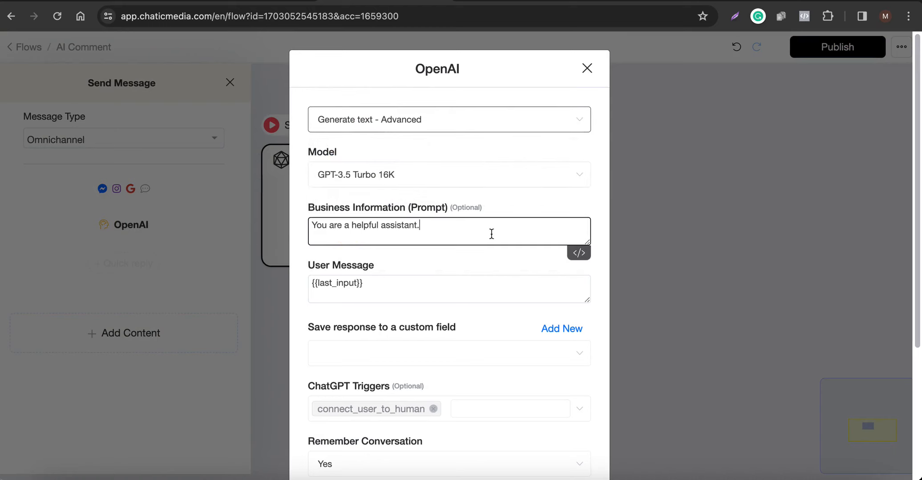
pyautogui.press('super+a')
pyautogui.moveTo(581, 242); pyautogui.dragTo(580, 366)
pyautogui.moveTo(445, 409); pyautogui.dragTo(263, 400)
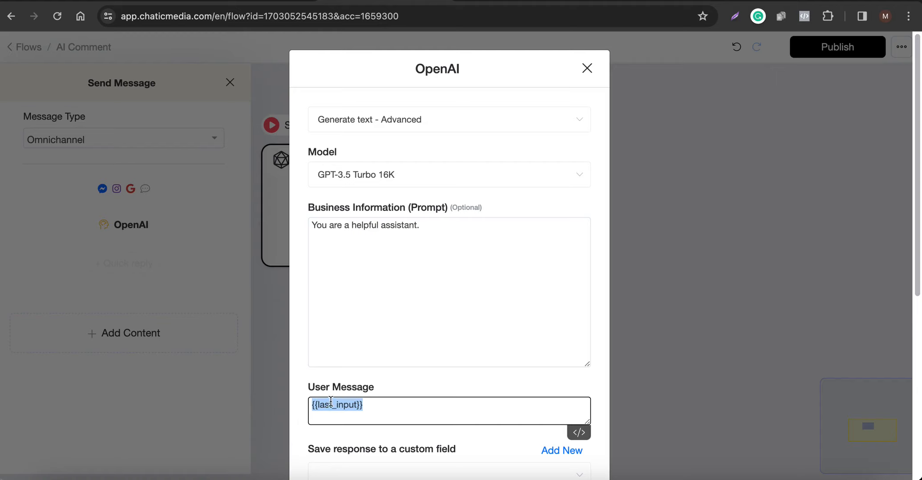
pyautogui.click(587, 76)
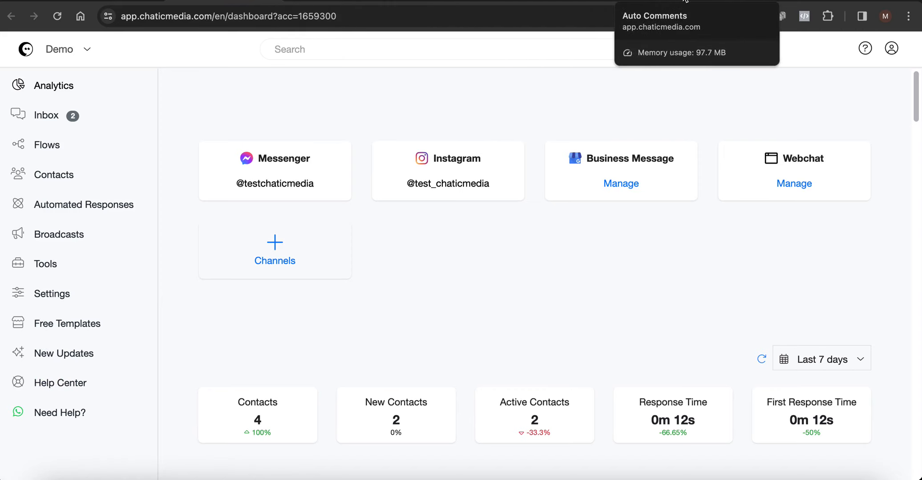
# Open Chatic Media System Fields in the Chatic Media Knowledge Base and find the Facebook/Instagram Auto Comment fields.
pyautogui.click(339, 2)
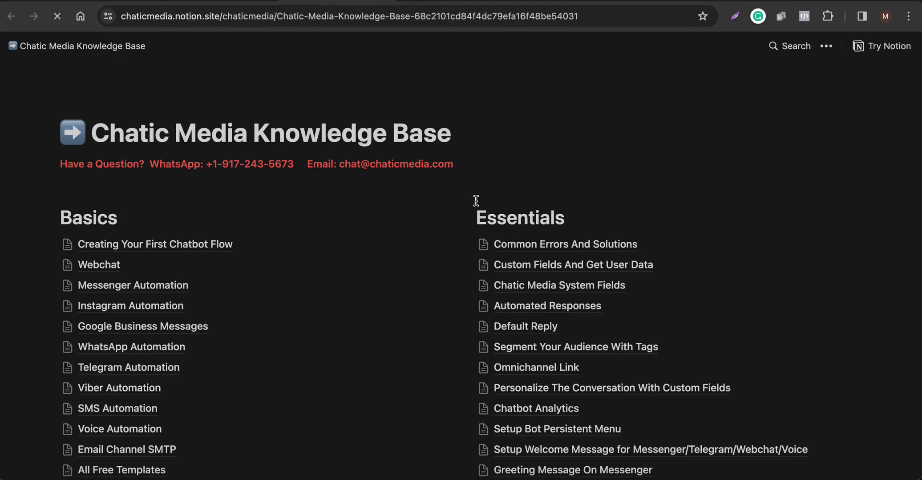
pyautogui.click(540, 289)
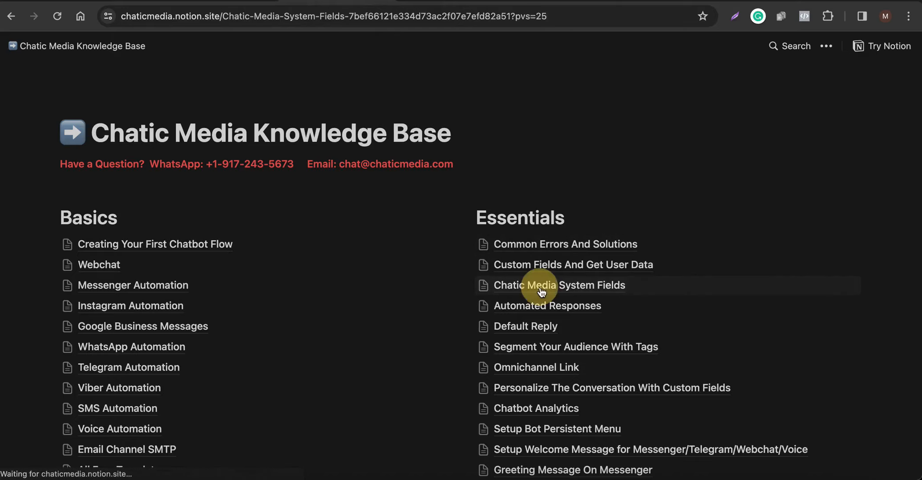
pyautogui.scroll(-10, 306, 289)
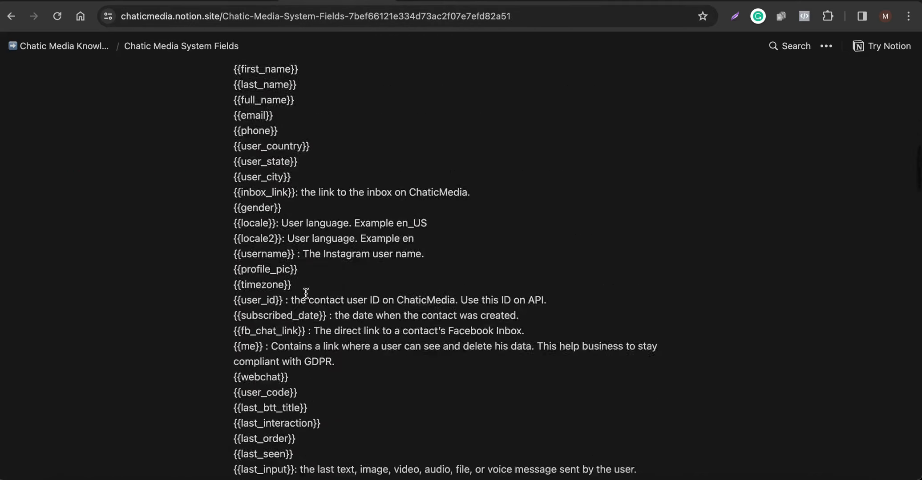
pyautogui.scroll(-10, 306, 293)
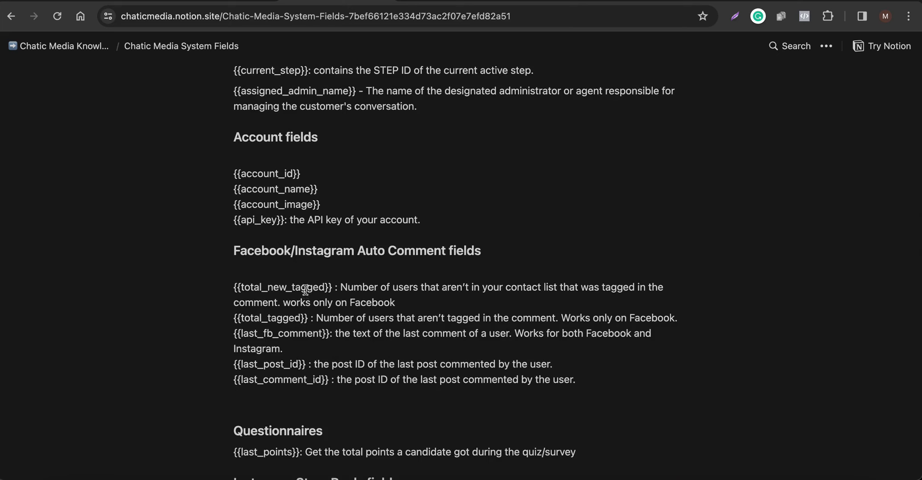
pyautogui.scroll(-2, 306, 291)
# Examine the {{last_fb_comment}} field and whether its description covers Instagram, and highlight the field name.
pyautogui.moveTo(231, 299); pyautogui.dragTo(329, 301)
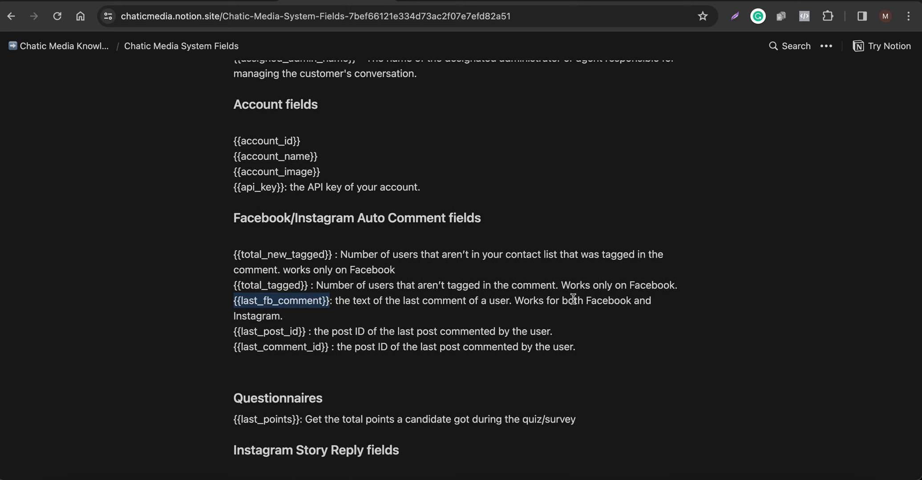
pyautogui.moveTo(281, 318); pyautogui.dragTo(232, 318)
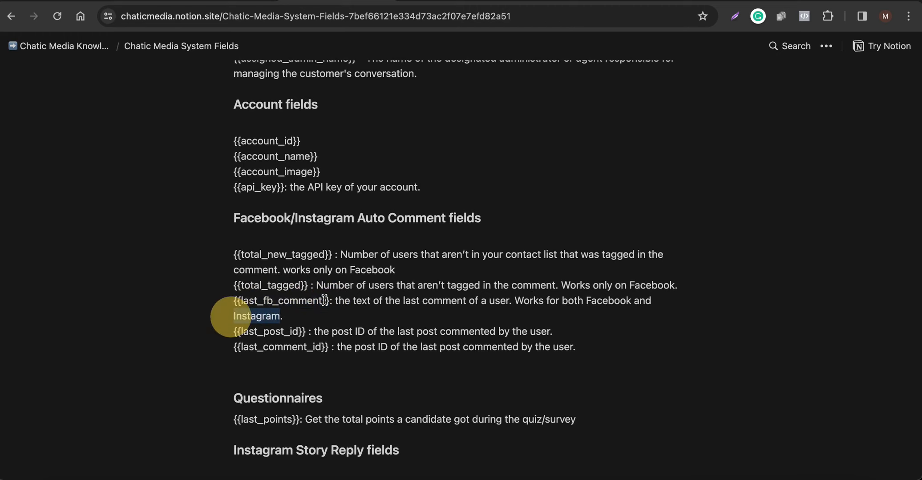
pyautogui.moveTo(330, 301); pyautogui.dragTo(240, 301)
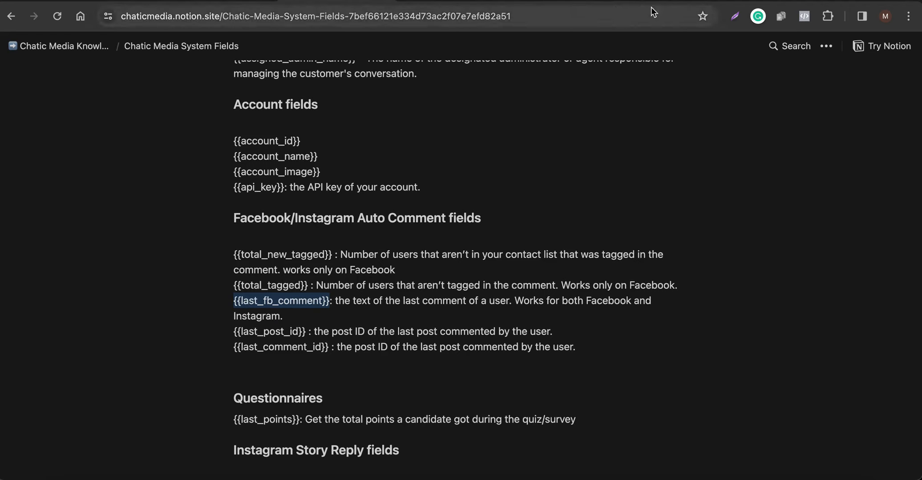
pyautogui.click(248, 313)
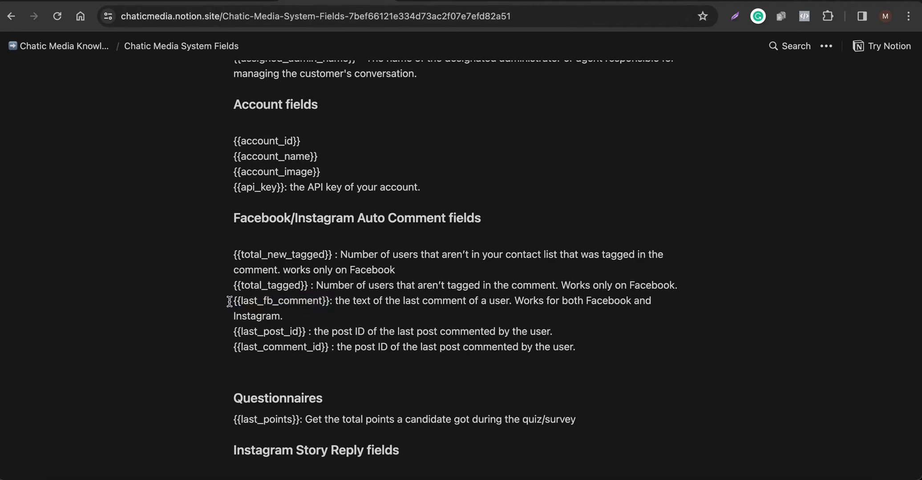
pyautogui.moveTo(230, 302); pyautogui.dragTo(329, 302)
# Return to the AI Comment flow and set its OpenAI action to Generate text - Prompt Templates.
pyautogui.click(675, 2)
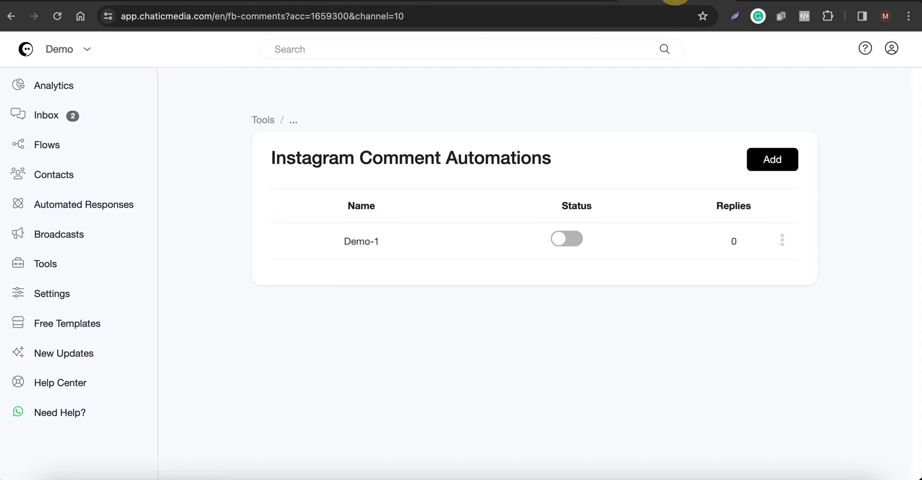
pyautogui.click(489, 2)
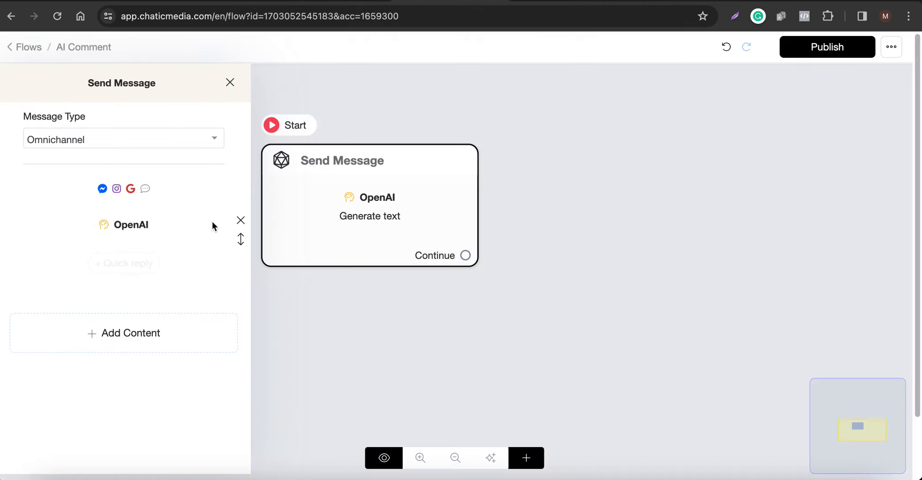
pyautogui.click(169, 227)
pyautogui.click(419, 119)
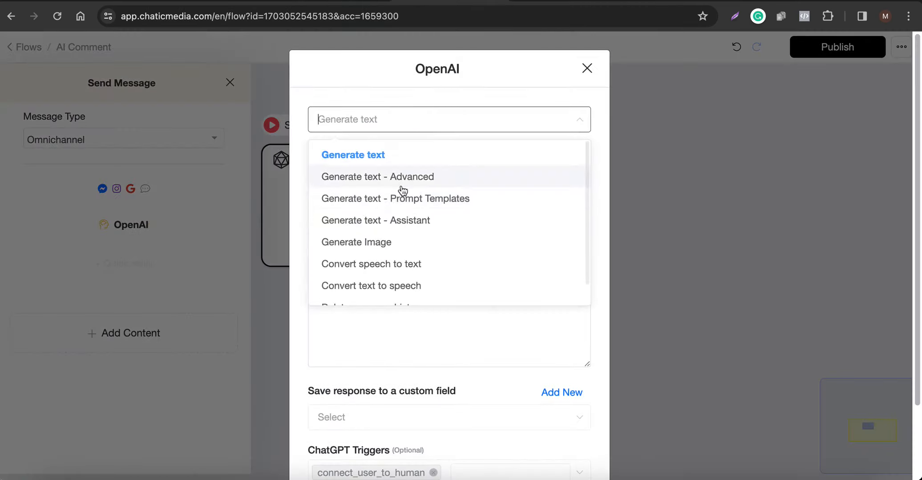
pyautogui.click(417, 200)
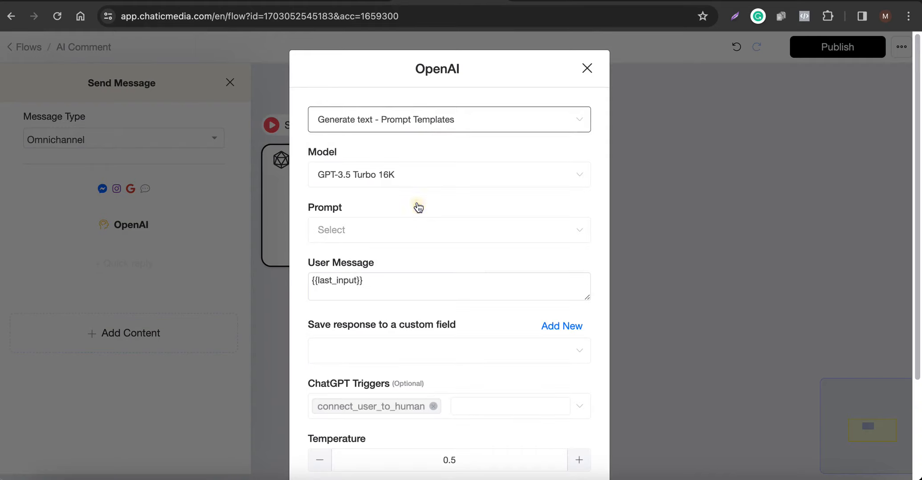
# Choose Texas FITNESS as the OpenAI action's prompt template.
pyautogui.click(419, 174)
pyautogui.click(419, 174)
pyautogui.click(407, 118)
pyautogui.click(425, 120)
pyautogui.click(364, 228)
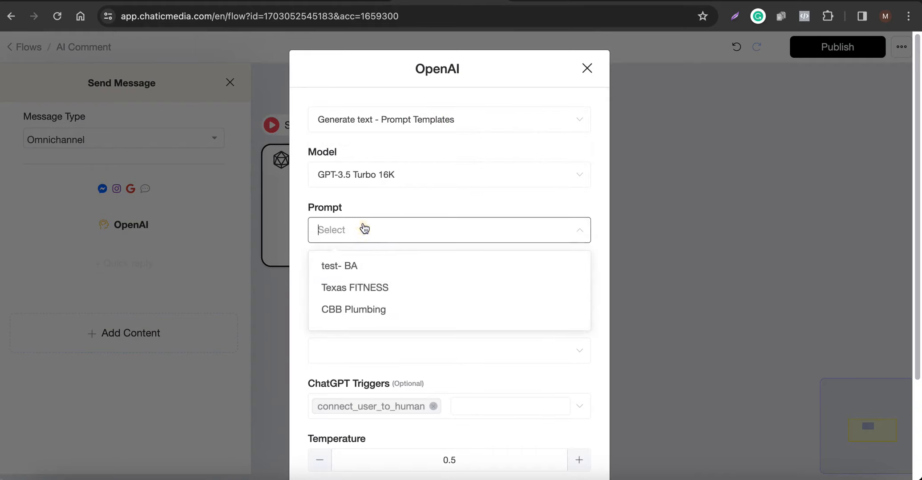
pyautogui.click(363, 294)
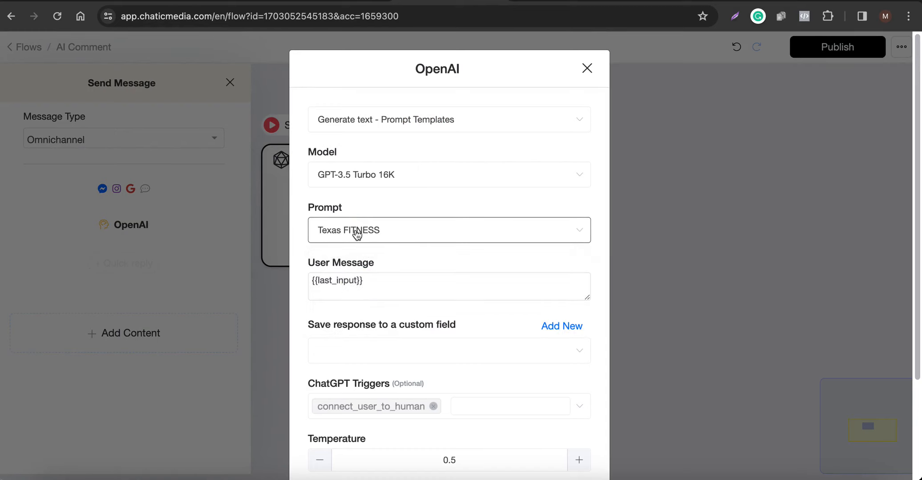
# Replace the OpenAI action's user message with the Last FB comment field, {{last_fb_comment}}.
pyautogui.moveTo(376, 285); pyautogui.dragTo(235, 286)
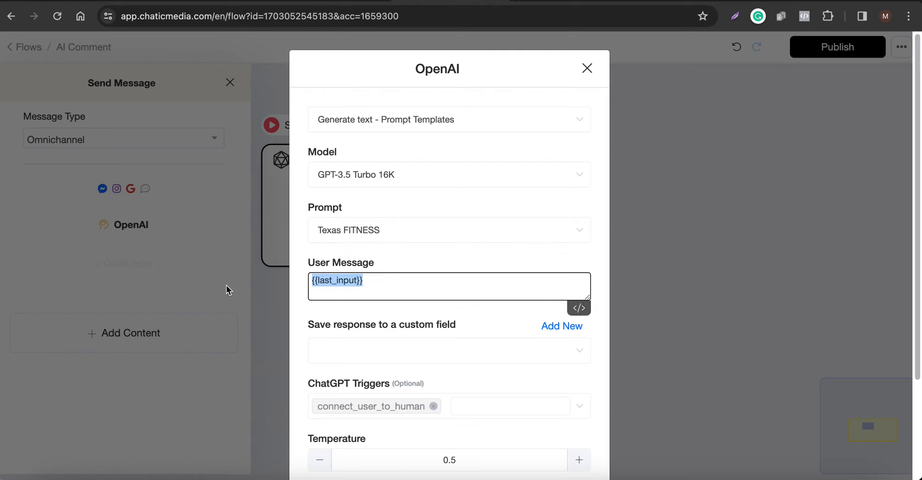
pyautogui.press('BackSpace')
pyautogui.write('{las')
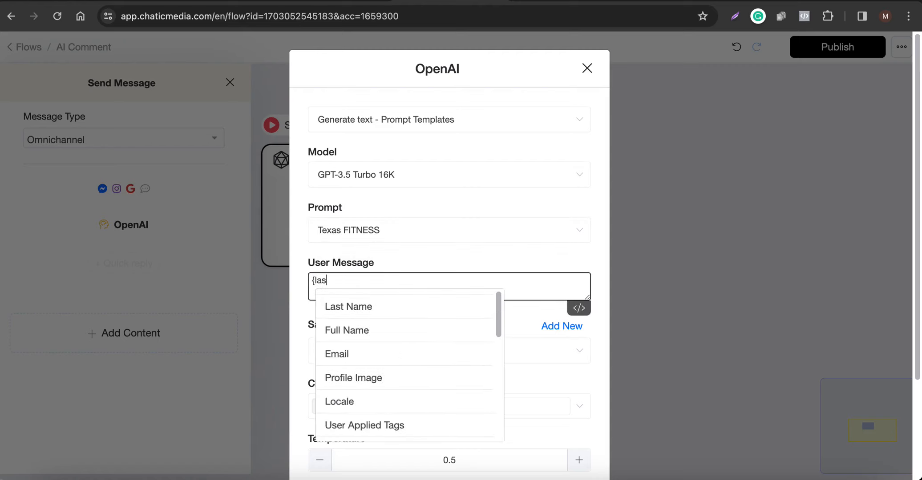
pyautogui.scroll(-2, 340, 361)
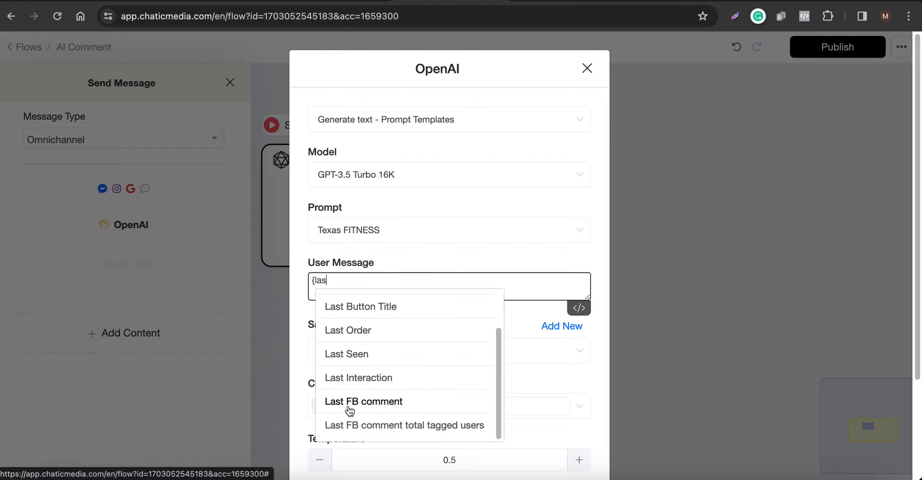
pyautogui.click(373, 407)
# Save the OpenAI response to the ai output custom field.
pyautogui.scroll(-2, 393, 359)
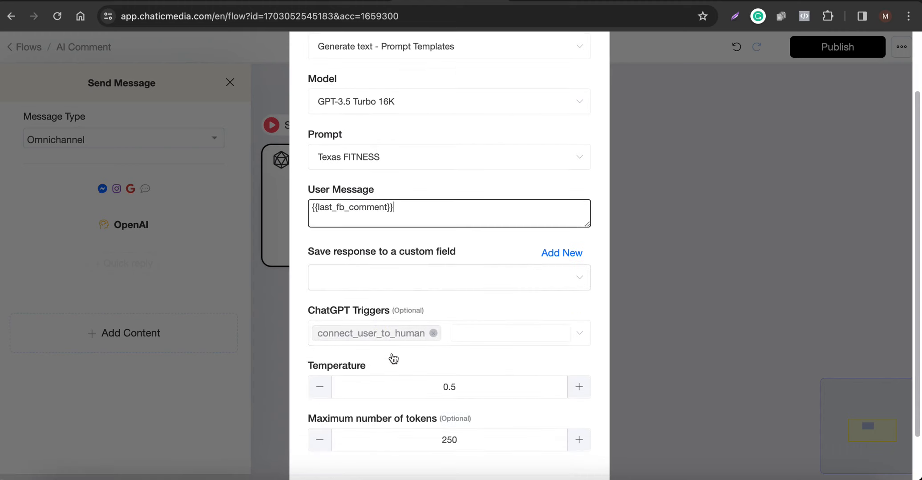
pyautogui.click(411, 270)
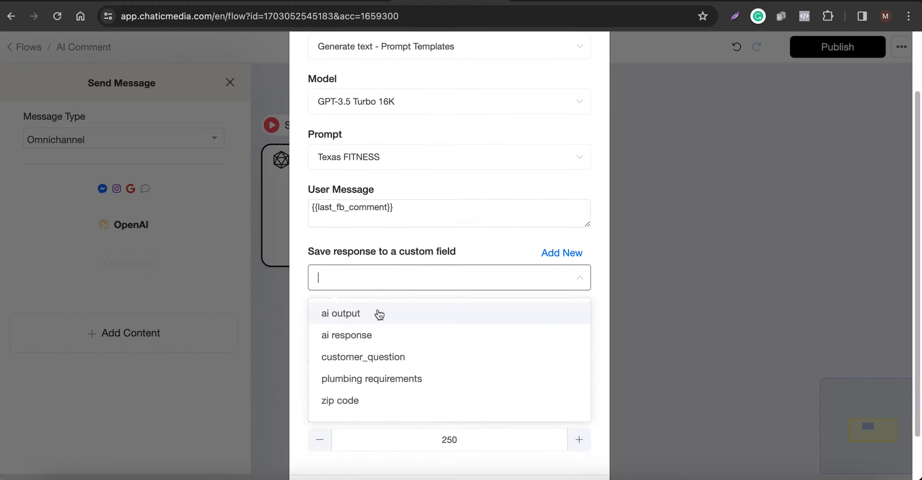
pyautogui.click(361, 319)
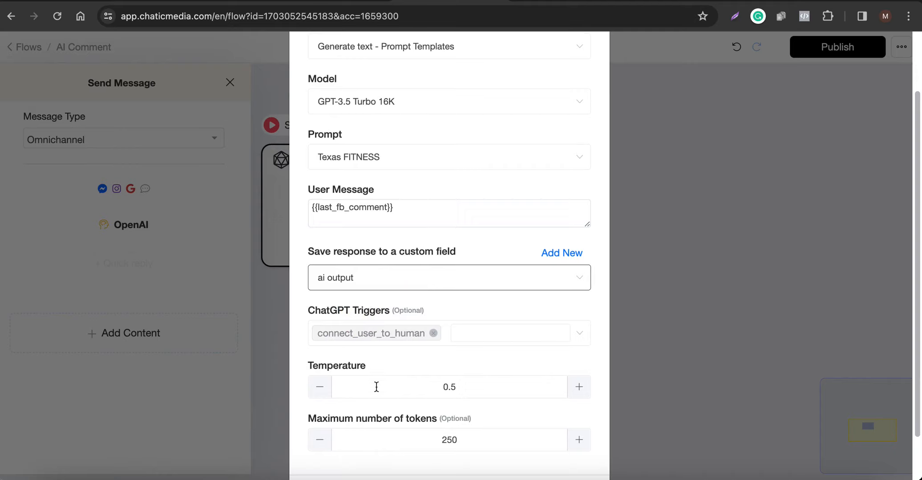
# Lower the OpenAI action's temperature to 0.1 and save the action.
pyautogui.scroll(-2, 377, 387)
pyautogui.click(316, 338)
pyautogui.click(315, 338)
pyautogui.click(315, 338)
pyautogui.click(316, 338)
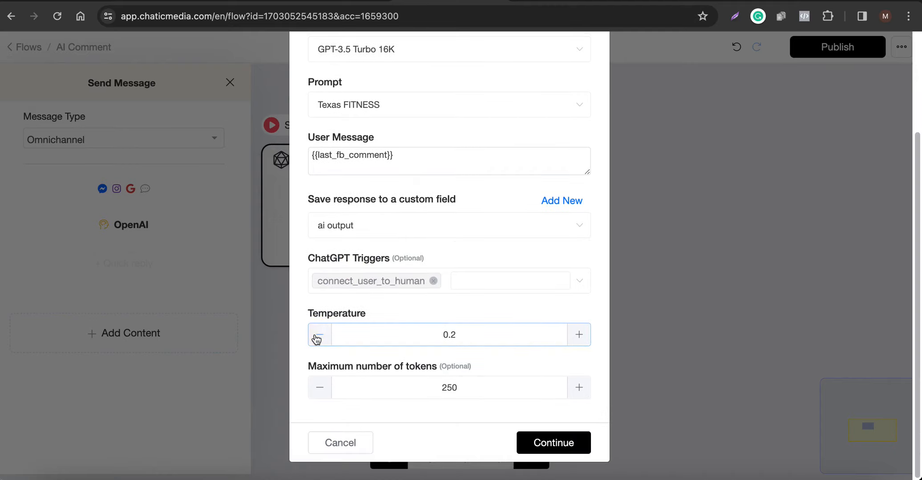
pyautogui.click(580, 441)
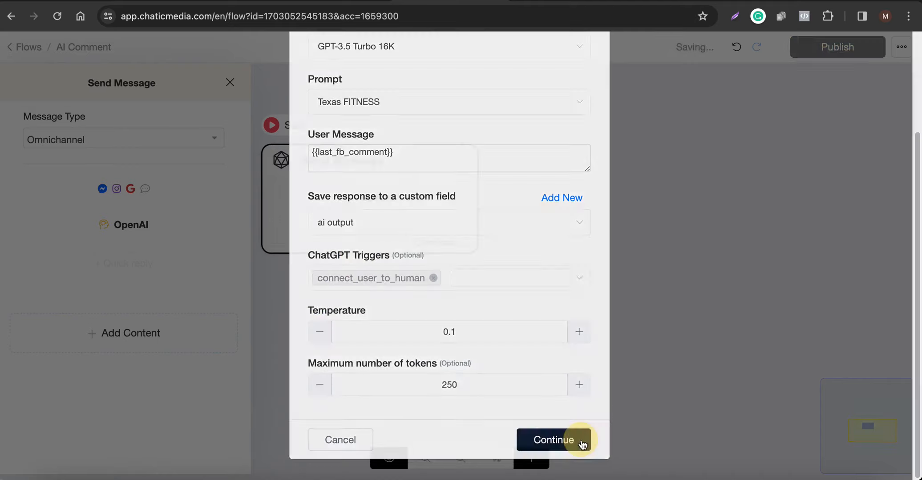
# Reopen the OpenAI action in the Send Message block, check its settings and close it without changes.
pyautogui.click(586, 363)
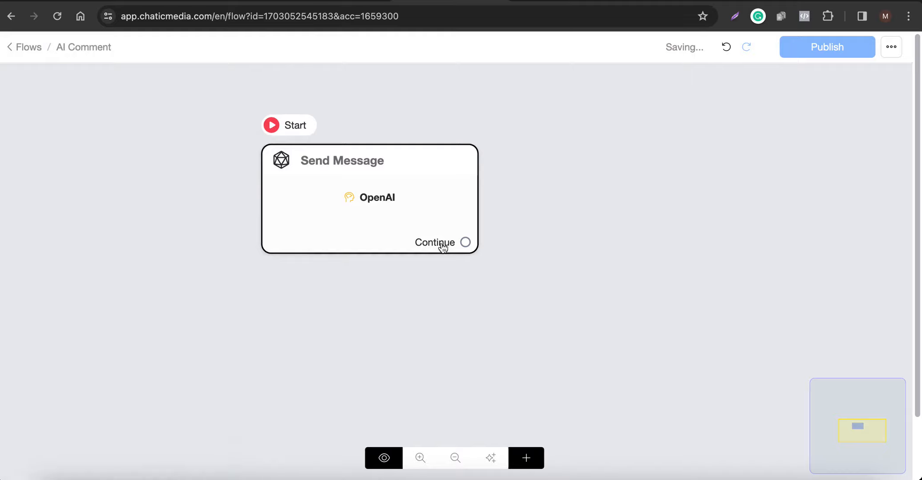
pyautogui.click(415, 201)
pyautogui.click(174, 232)
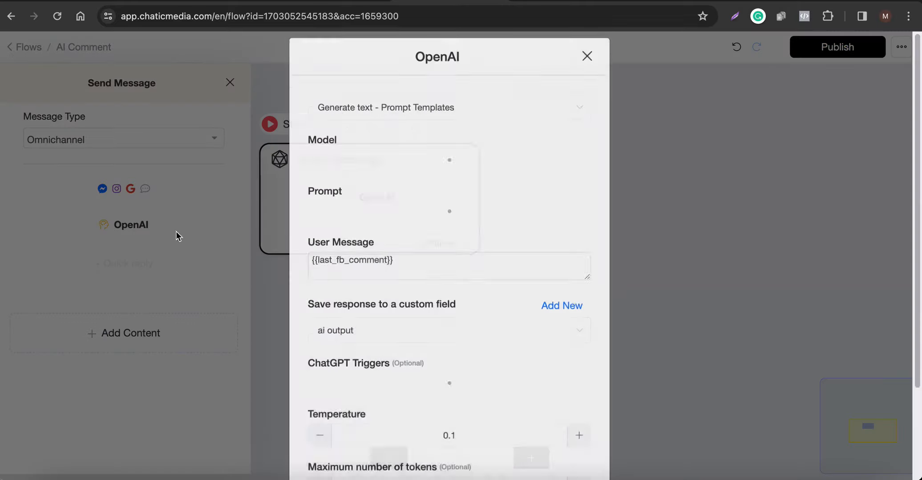
pyautogui.scroll(-3, 389, 380)
pyautogui.click(340, 472)
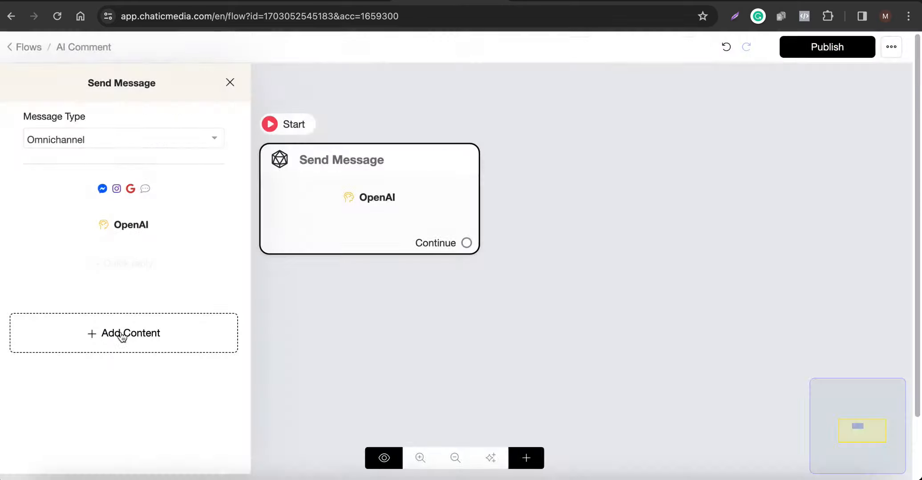
# Add a text message containing {{ai output}} below the OpenAI action and publish the AI Comment flow.
pyautogui.click(124, 335)
pyautogui.click(52, 91)
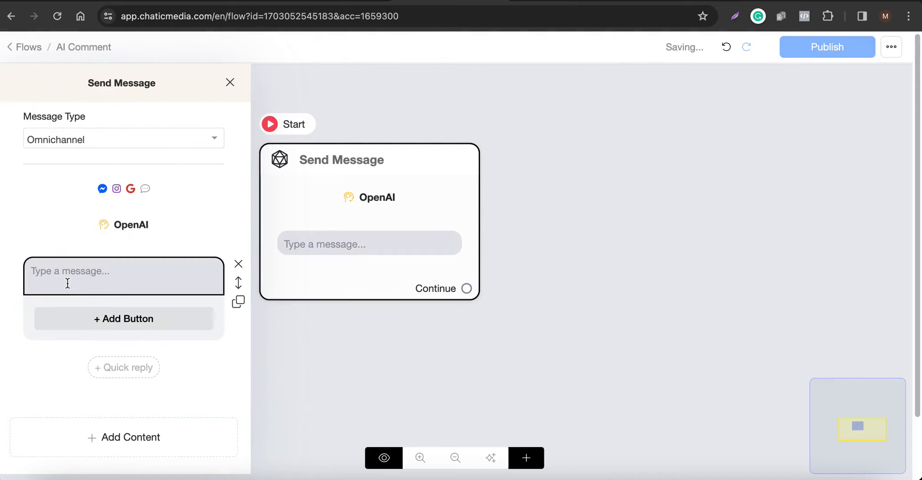
pyautogui.write('{ai')
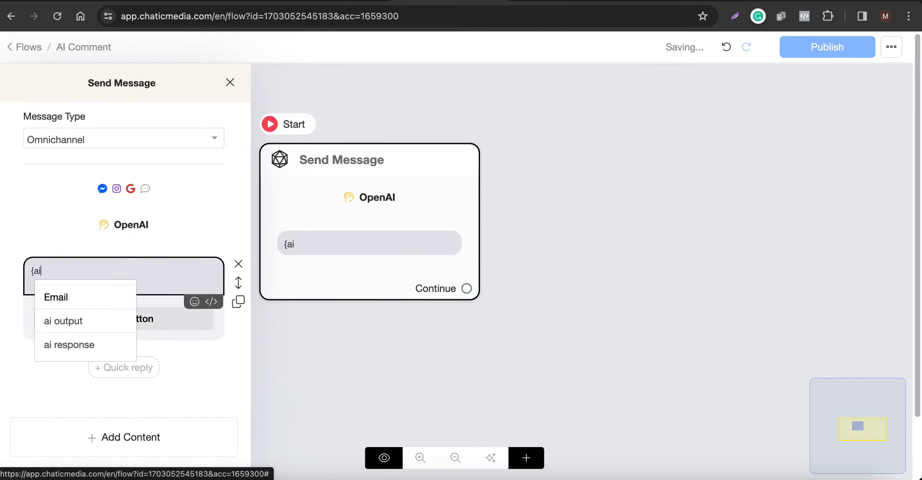
pyautogui.click(72, 322)
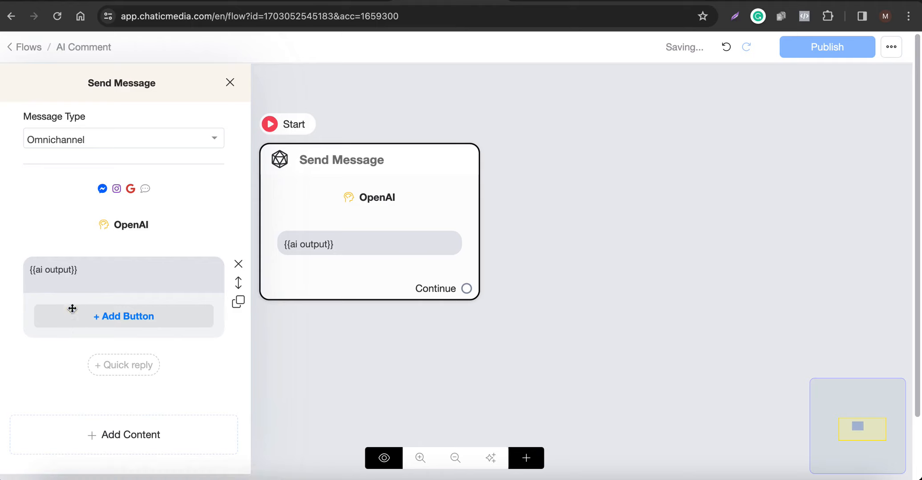
pyautogui.moveTo(90, 264); pyautogui.dragTo(9, 266)
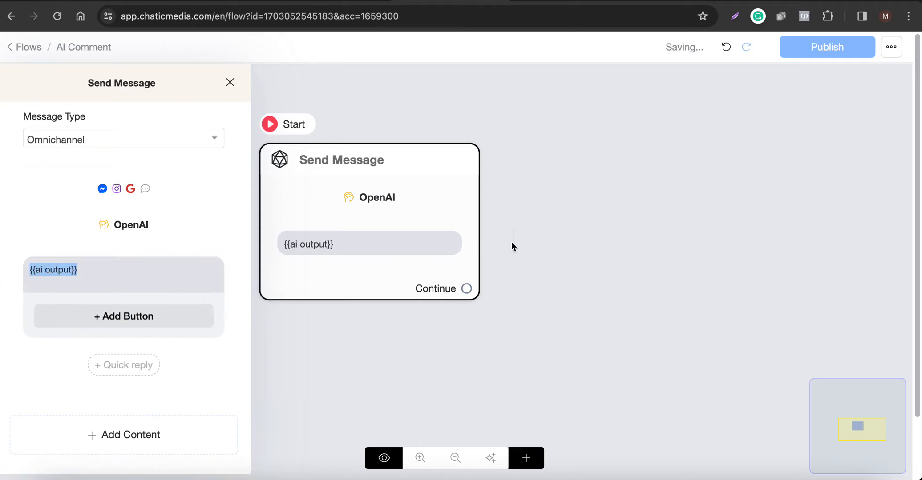
pyautogui.click(577, 236)
pyautogui.click(847, 45)
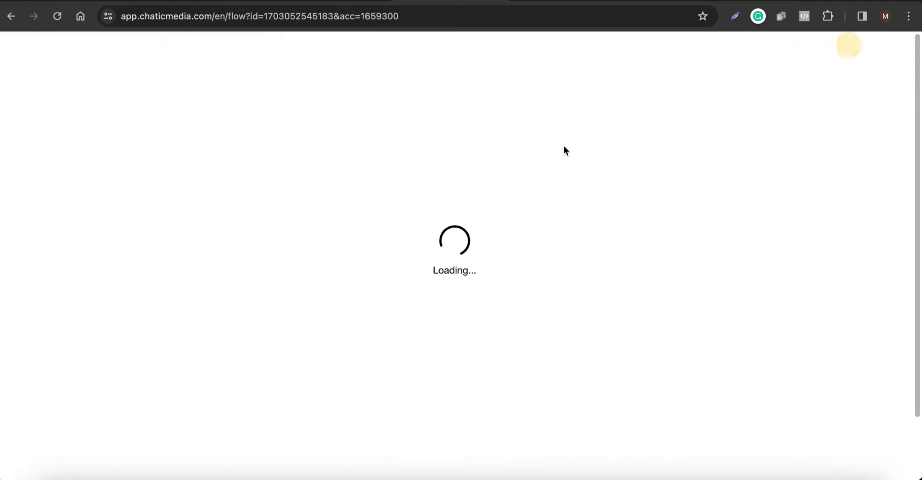
pyautogui.moveTo(319, 255)
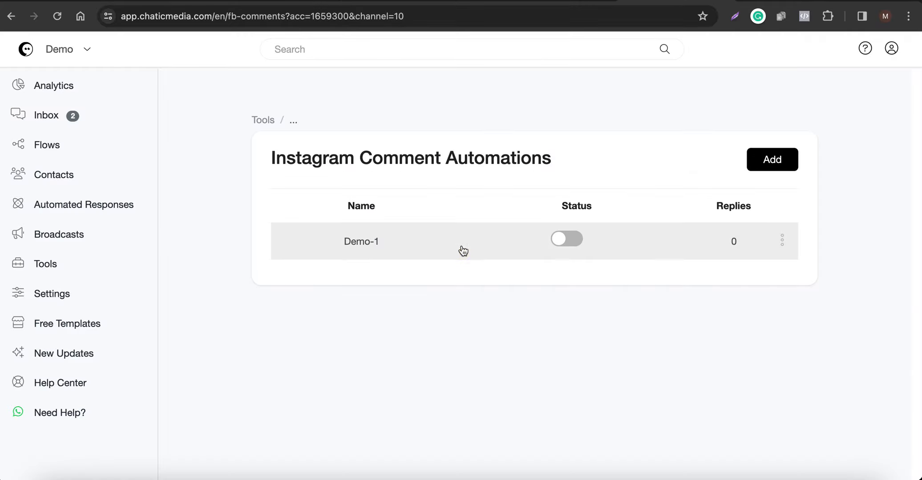
# In the Demo-1 Instagram comment rule, set the public reply to the AI Comment flow and save the rule.
pyautogui.click(461, 250)
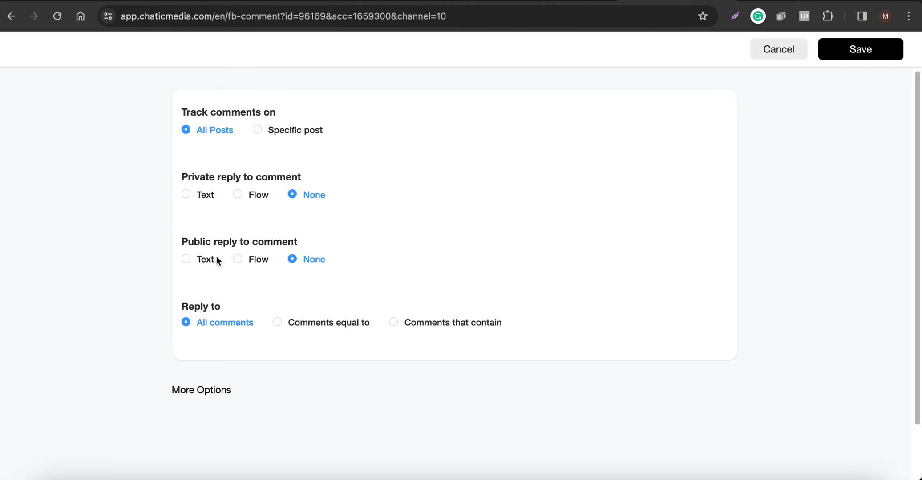
pyautogui.click(241, 259)
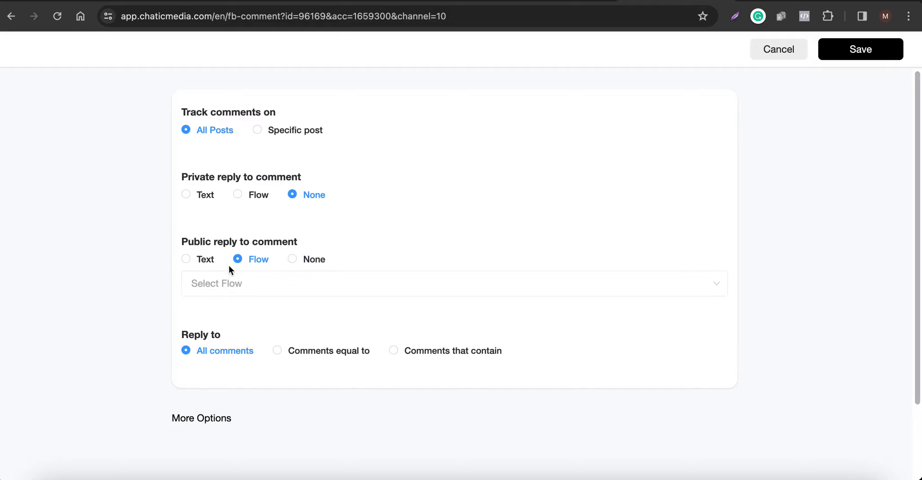
pyautogui.click(238, 294)
pyautogui.click(222, 326)
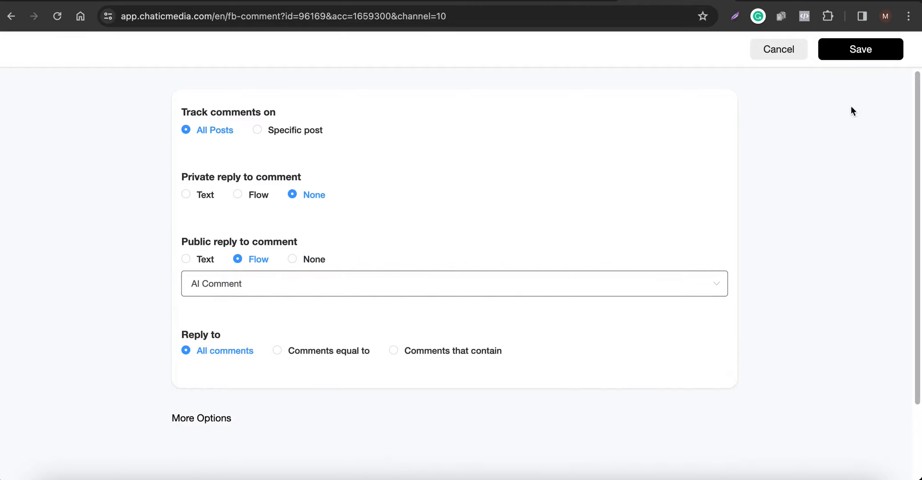
pyautogui.click(860, 56)
# Return to the Instagram Comment Automations list and enable the Demo-1 automation.
pyautogui.click(563, 232)
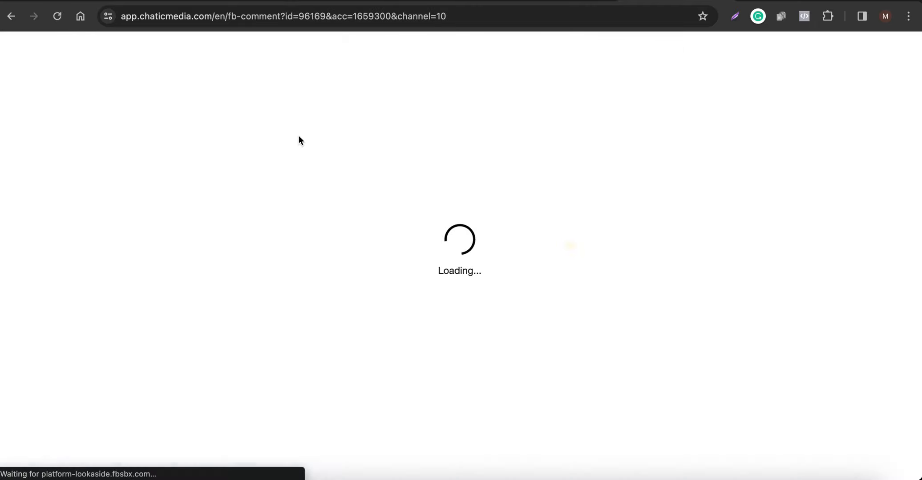
pyautogui.click(3, 17)
pyautogui.click(566, 239)
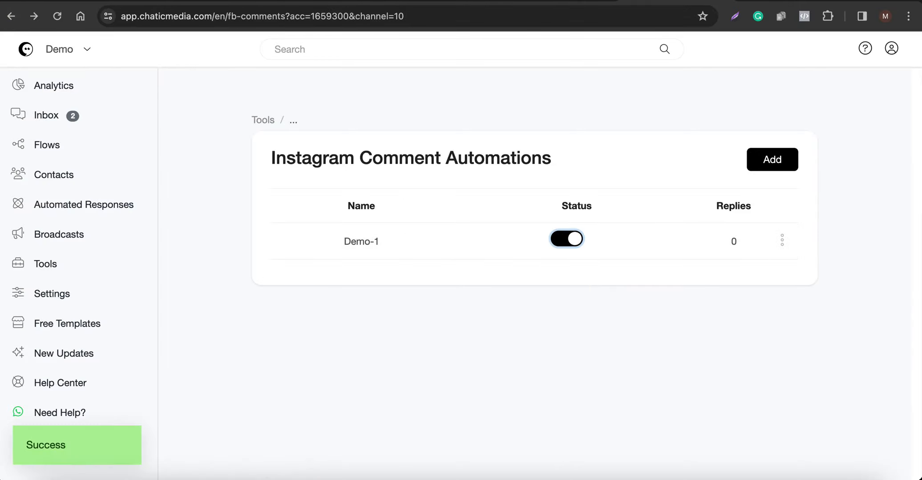
# Review the OpenAI ChatGPT integration options in the settings and open the Prompt Templates list.
pyautogui.hotkey('ctrl', 'shift', 'Tab')
pyautogui.click(763, 1)
pyautogui.scroll(-1, 351, 387)
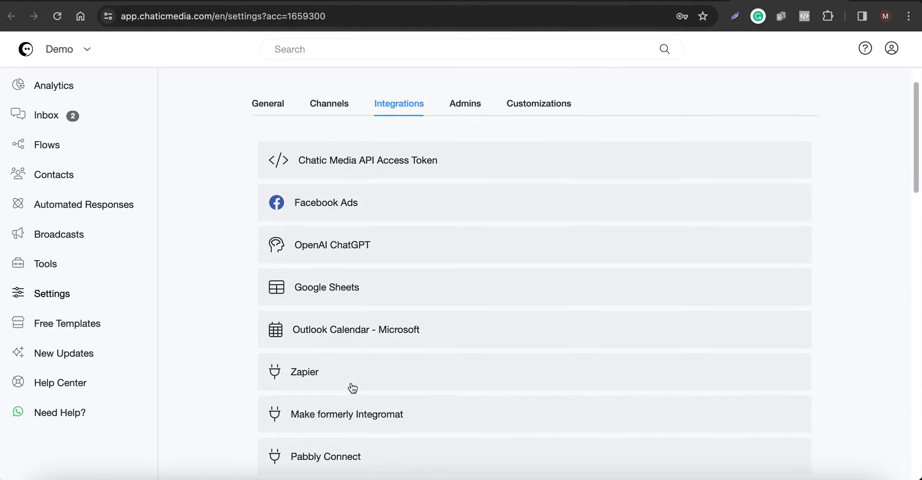
pyautogui.click(344, 225)
pyautogui.scroll(-3, 358, 369)
pyautogui.scroll(-2, 358, 369)
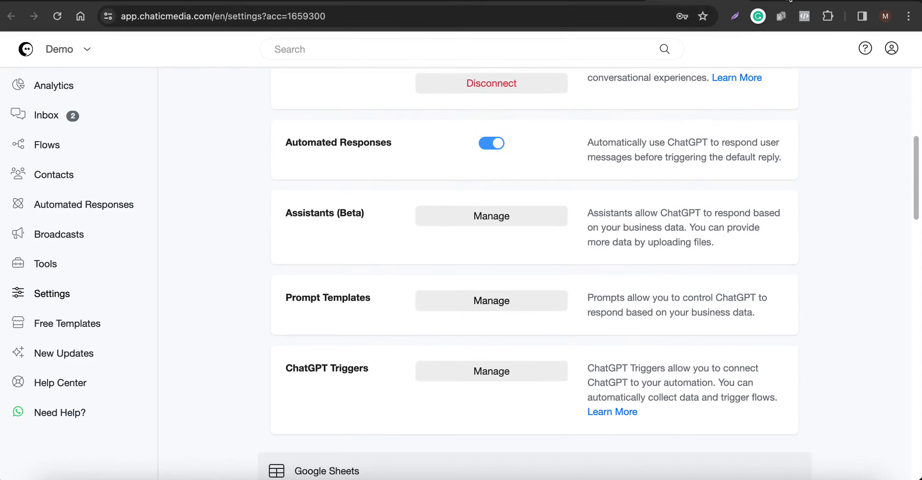
pyautogui.click(790, 1)
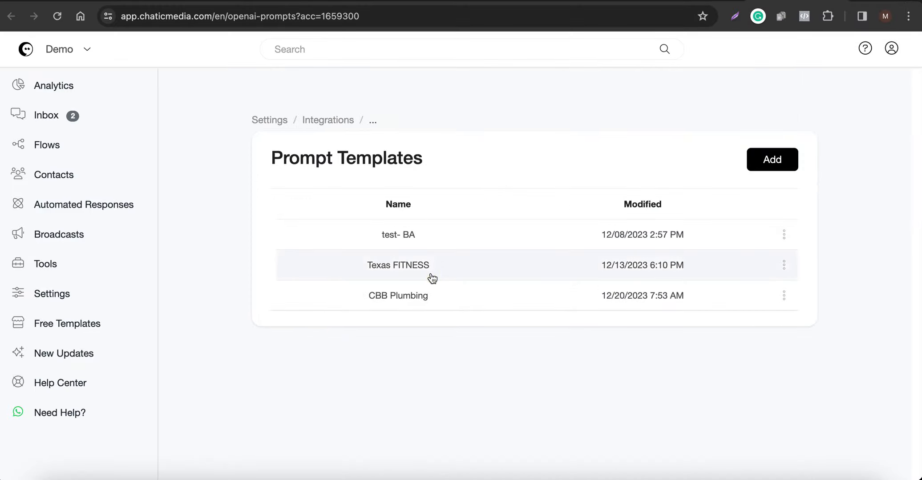
# Open the Texas FITNESS prompt template, look through its prompt and highlight the gym's address lines.
pyautogui.click(432, 278)
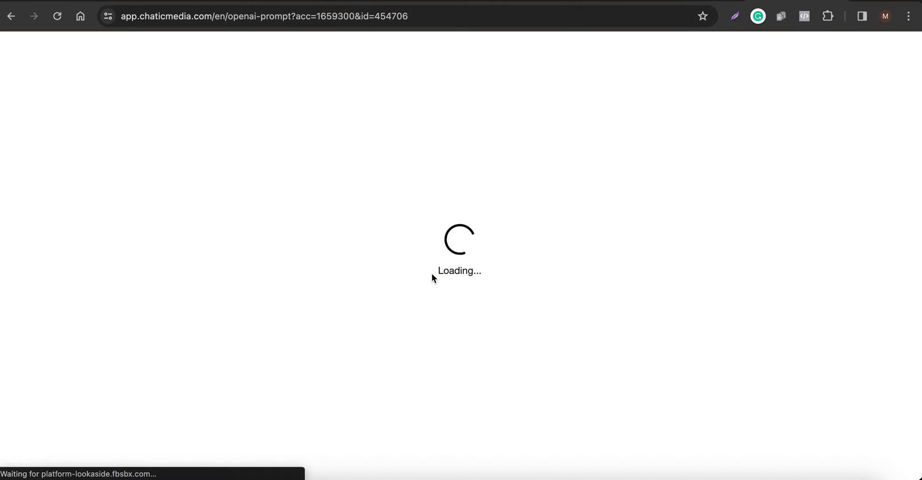
pyautogui.scroll(-10, 391, 291)
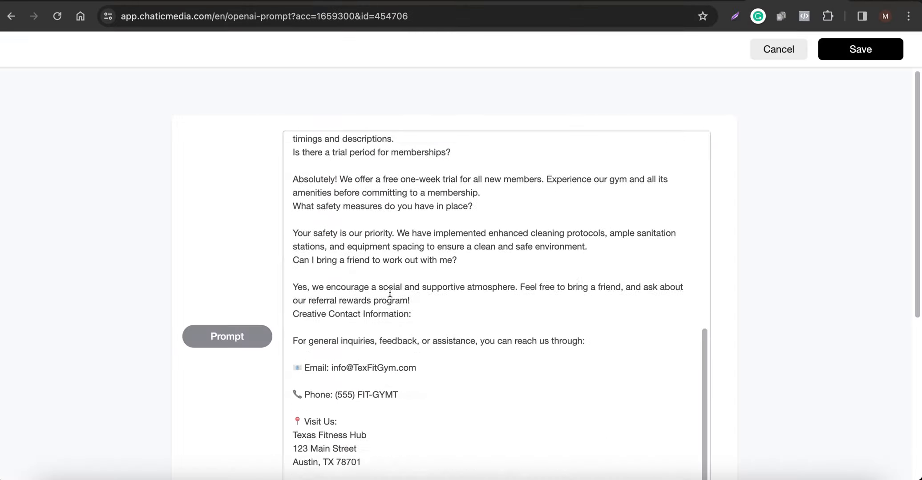
pyautogui.scroll(4, 390, 292)
pyautogui.scroll(-4, 390, 292)
pyautogui.scroll(-3, 378, 322)
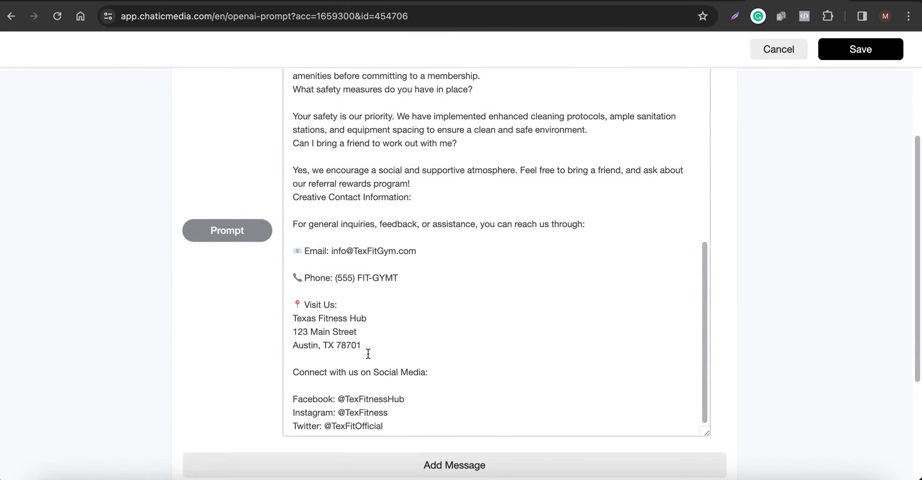
pyautogui.moveTo(407, 348); pyautogui.dragTo(258, 313)
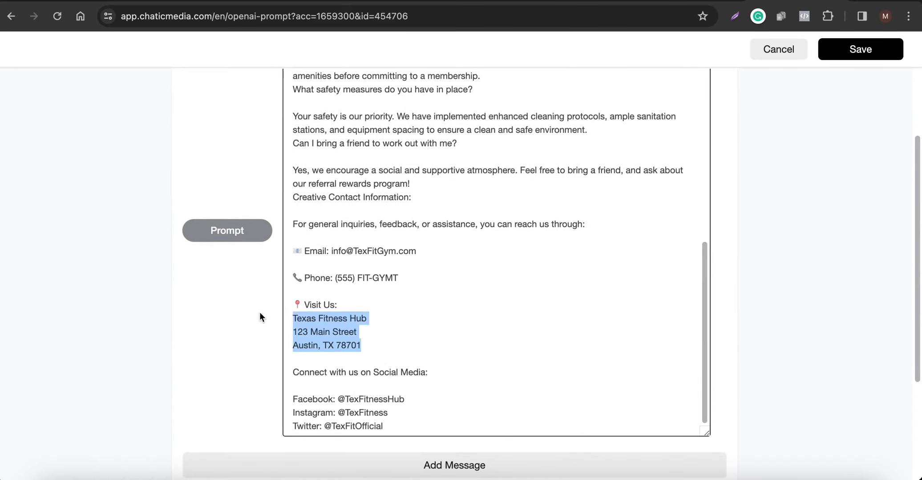
# Go back to Instagram Comment Automations and open the Demo-1 rule to review its reply settings.
pyautogui.click(800, 475)
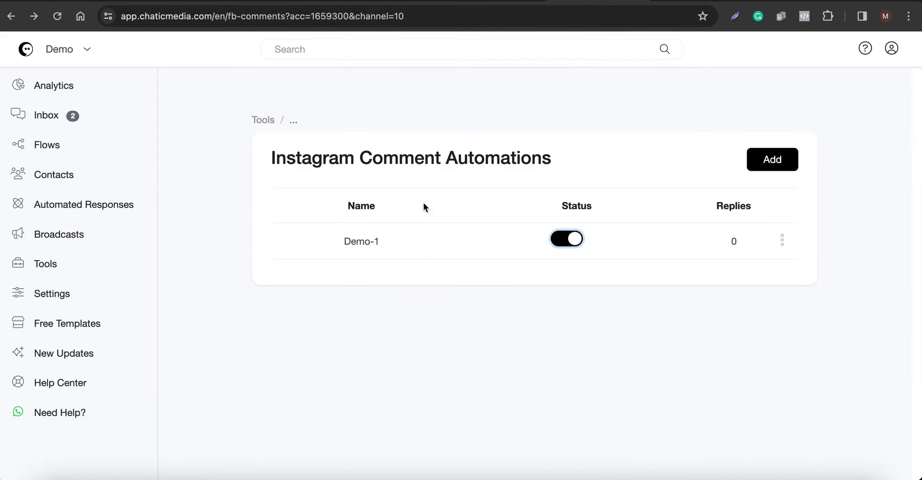
pyautogui.click(403, 243)
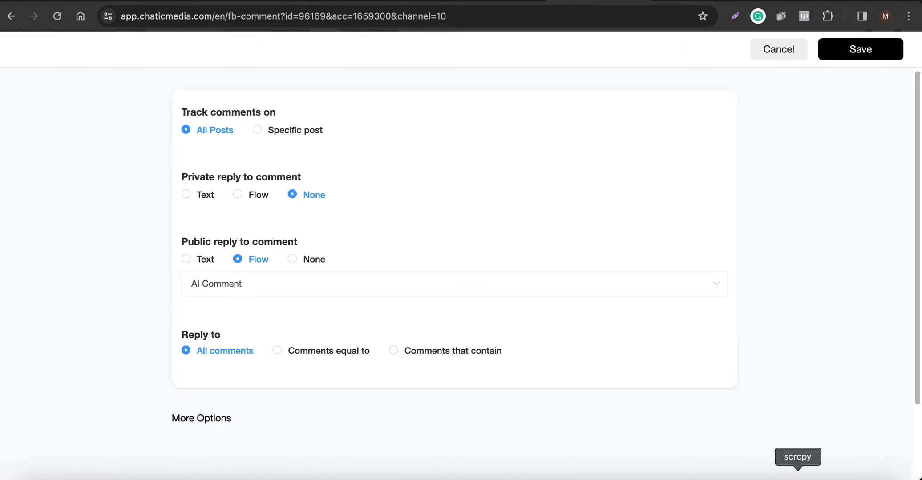
# Switch to the mirrored phone in scrcpy and post the comment "What is the address" on a test_chaticmedia Instagram post.
pyautogui.click(794, 477)
pyautogui.click(519, 347)
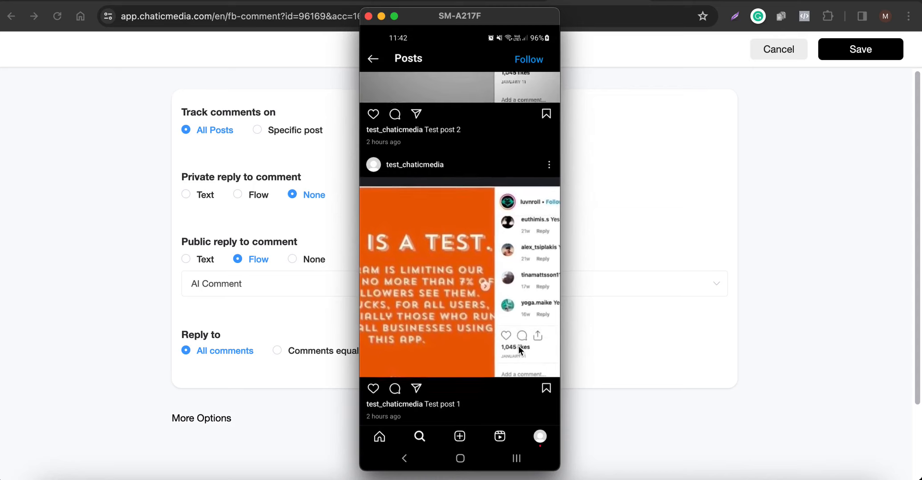
pyautogui.write('Ehat is the ad')
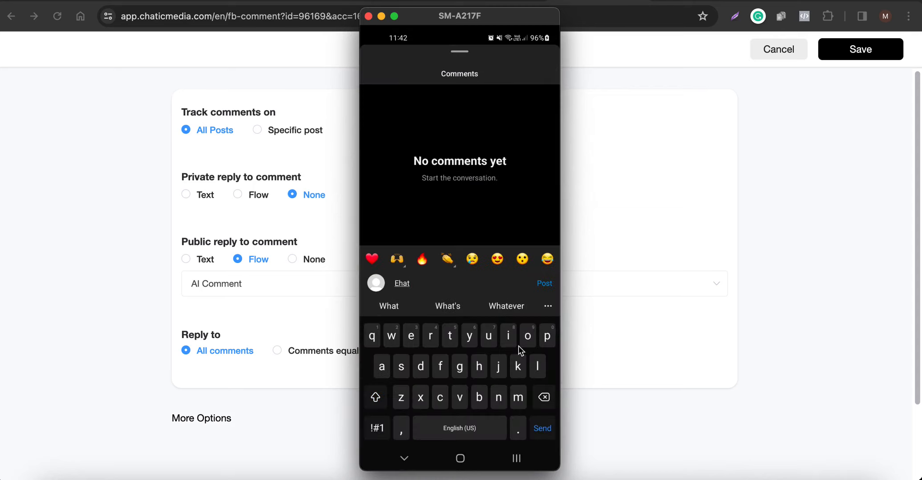
pyautogui.write('dress')
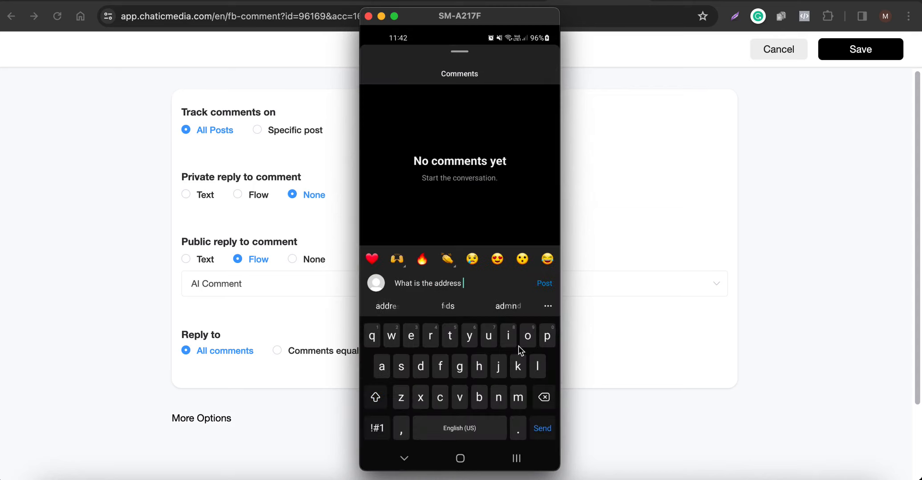
pyautogui.press('Return')
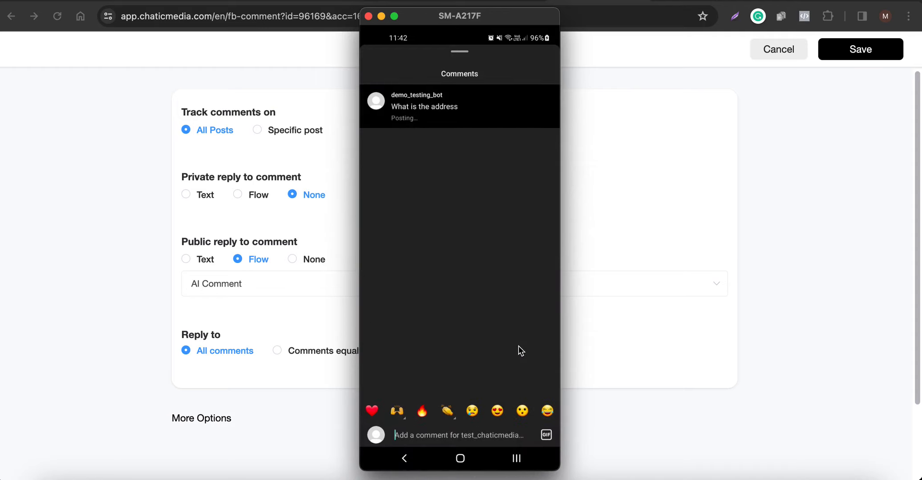
# Highlight the address lines in the Texas FITNESS prompt template and reopen Test post 1's comments on the phone to compare the reply.
pyautogui.click(870, 234)
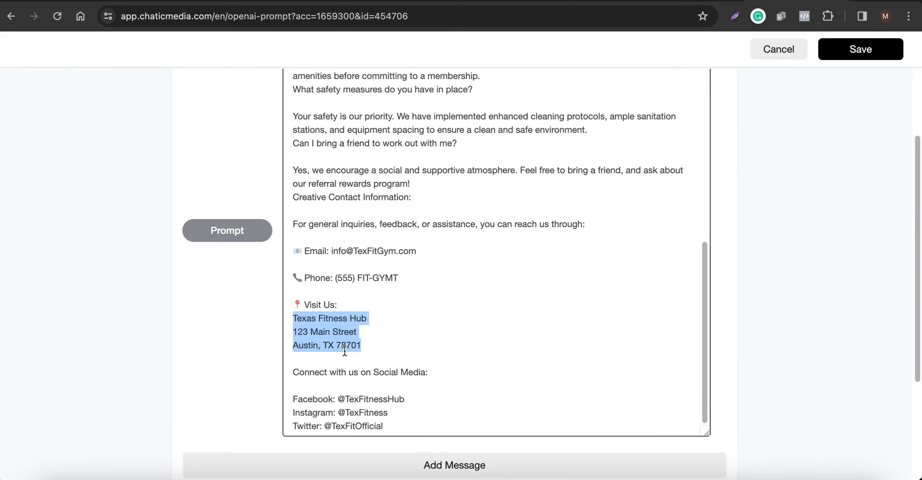
pyautogui.moveTo(363, 347); pyautogui.dragTo(256, 312)
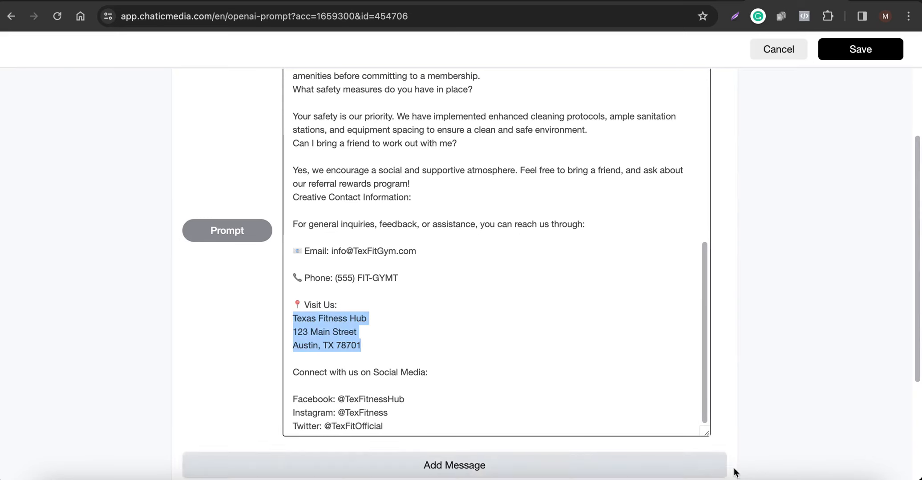
pyautogui.click(802, 479)
pyautogui.rightClick(523, 273)
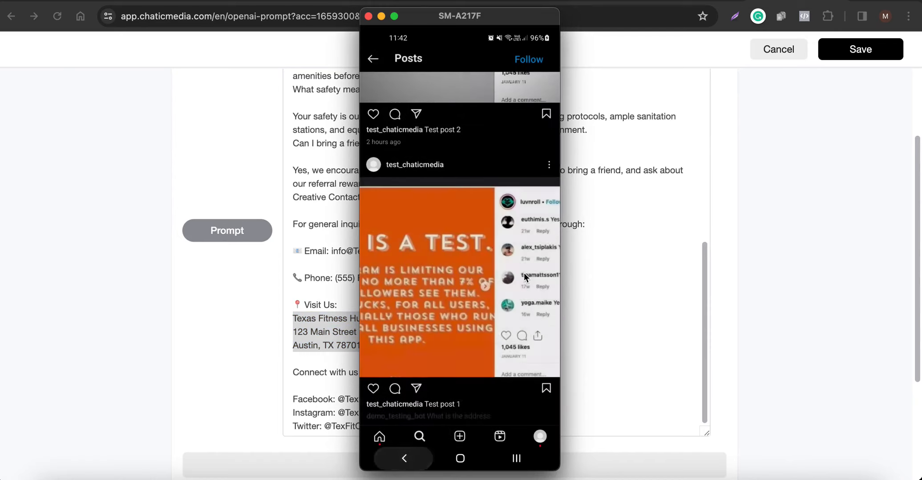
pyautogui.scroll(-1, 523, 274)
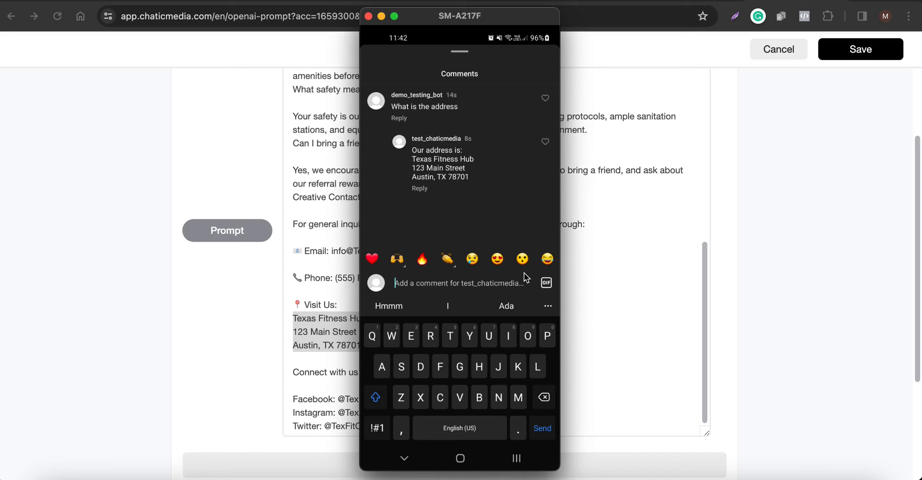
pyautogui.rightClick(523, 273)
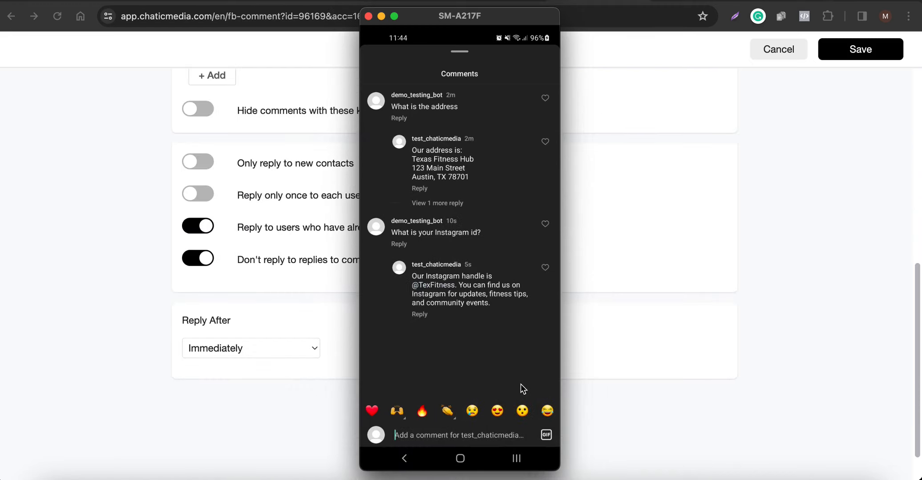
pyautogui.click(816, 292)
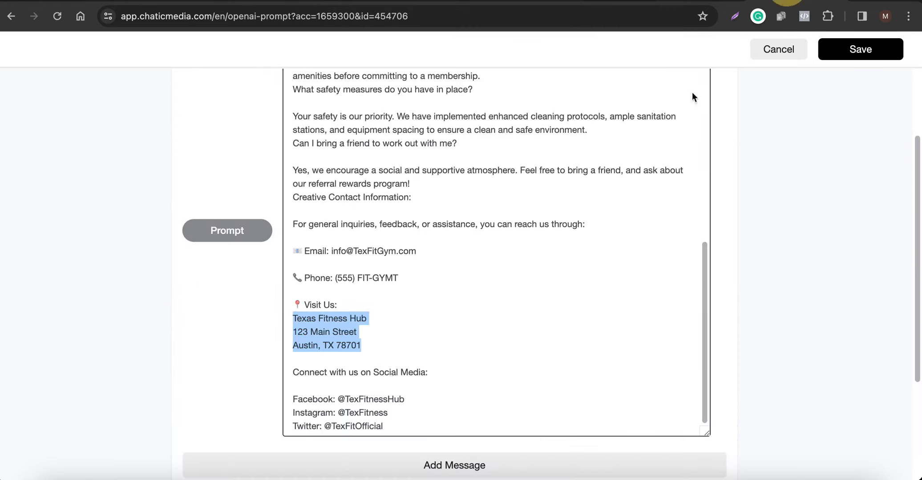
pyautogui.scroll(-3, 365, 312)
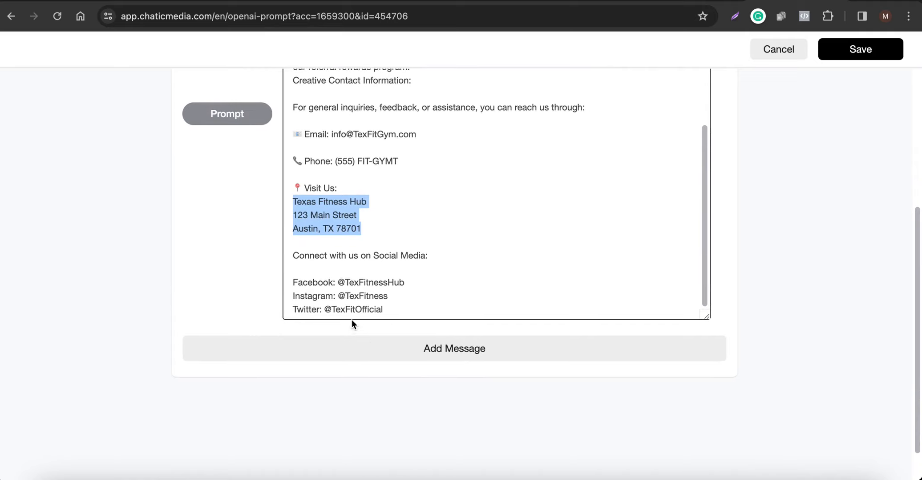
pyautogui.moveTo(389, 297); pyautogui.dragTo(337, 301)
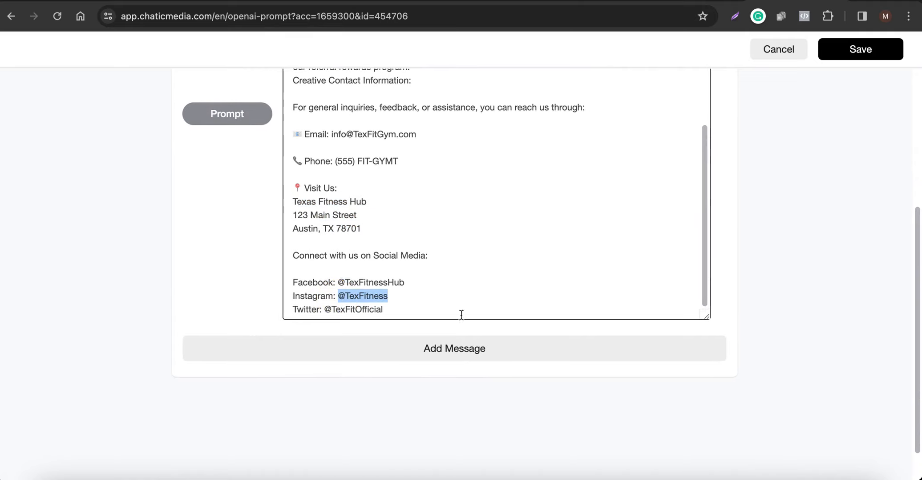
# Switch to the mirrored phone and post the comment "What is the email" on Test post 3.
pyautogui.click(798, 475)
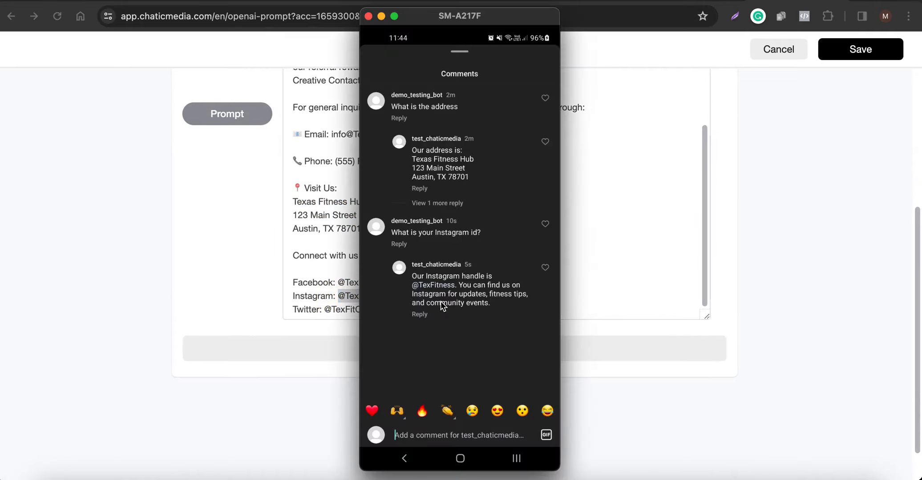
pyautogui.rightClick(441, 301)
pyautogui.scroll(5, 441, 301)
pyautogui.scroll(3, 441, 301)
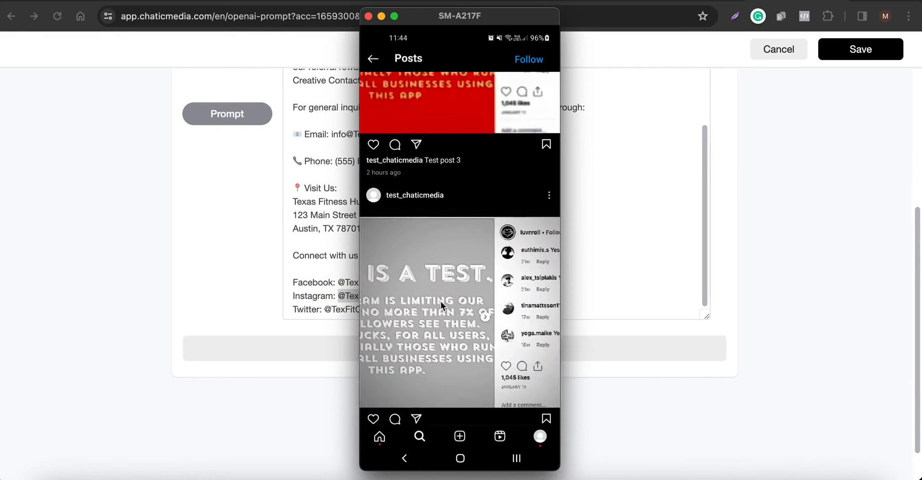
pyautogui.click(441, 301)
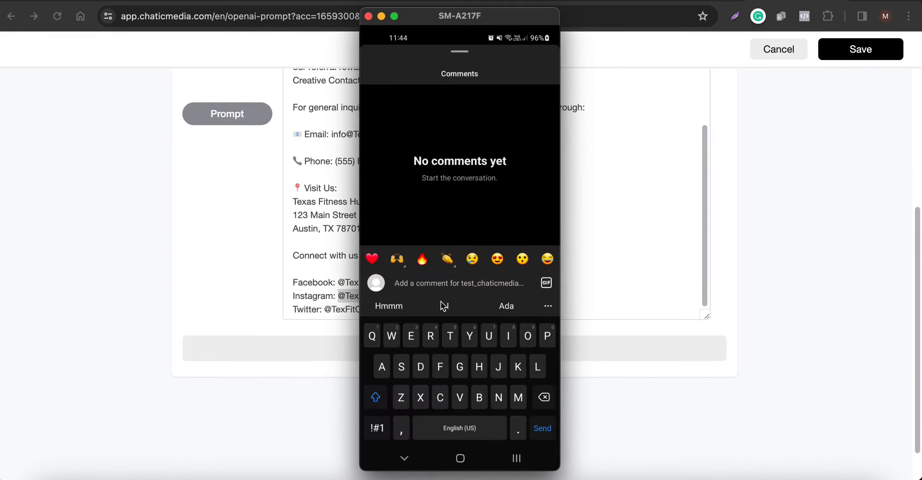
pyautogui.write('What is the email')
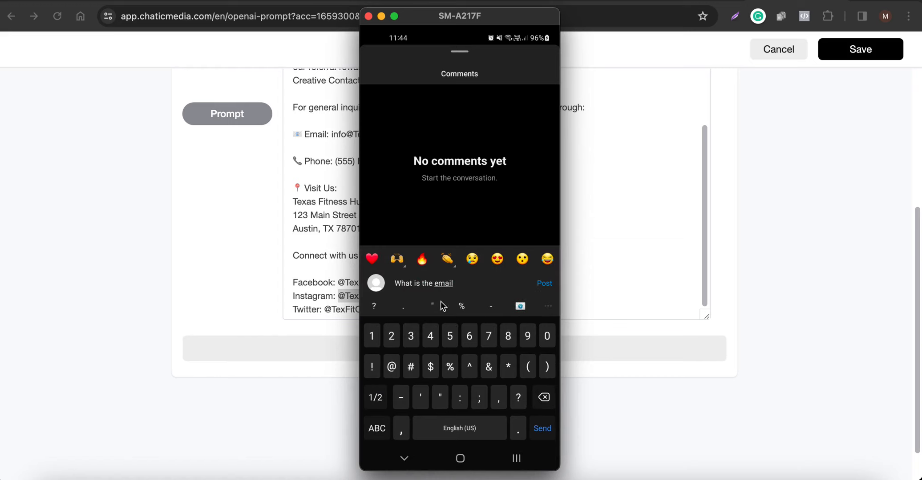
pyautogui.press('Return')
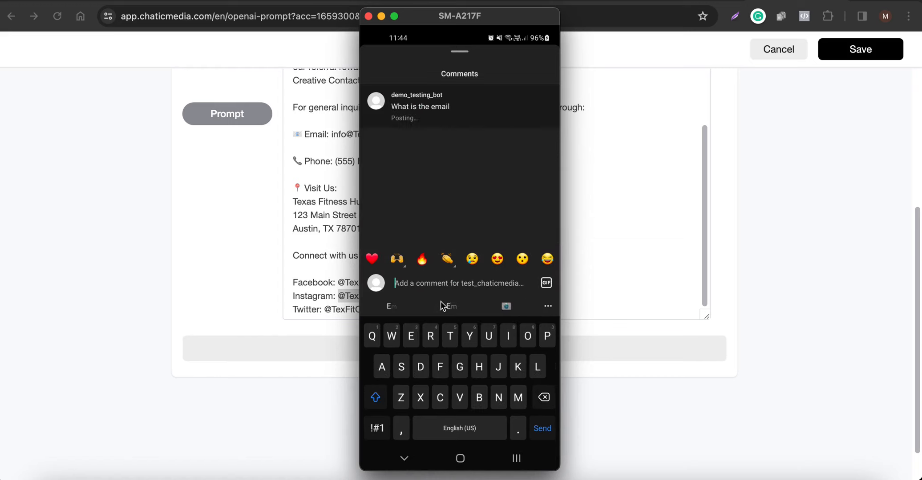
# Reopen the comments on Test post 3 to read the automated reply and compare it with the contact details in the prompt template.
pyautogui.rightClick(441, 301)
pyautogui.rightClick(441, 301)
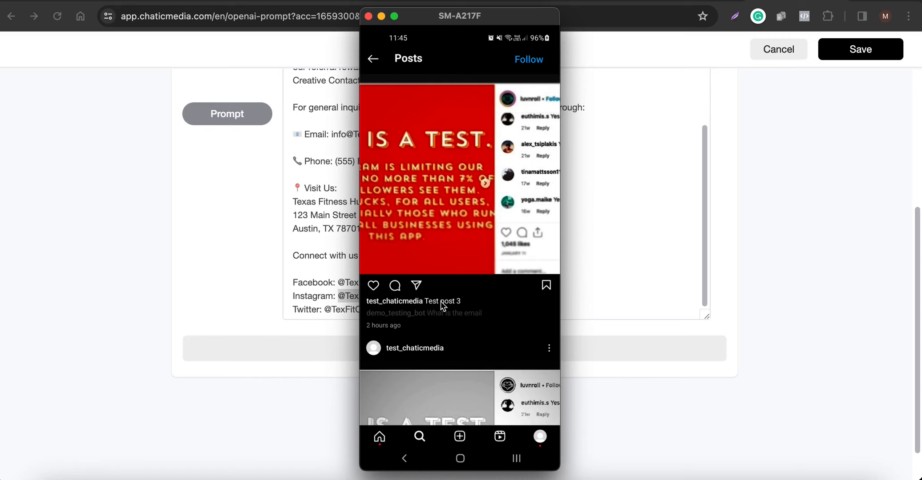
pyautogui.click(441, 301)
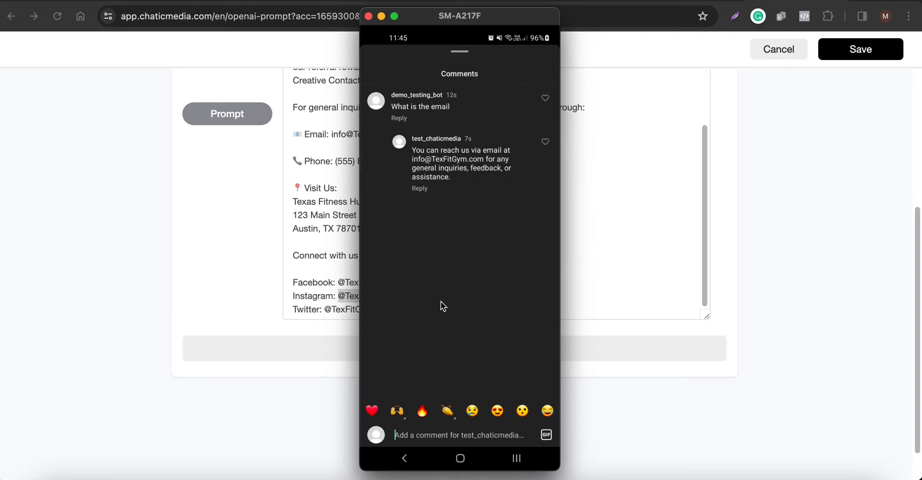
pyautogui.rightClick(441, 301)
pyautogui.click(867, 261)
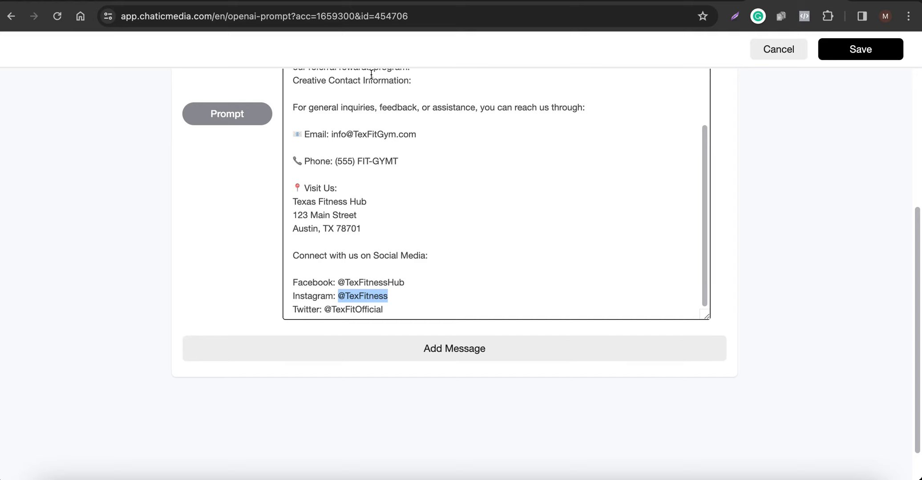
pyautogui.click(798, 475)
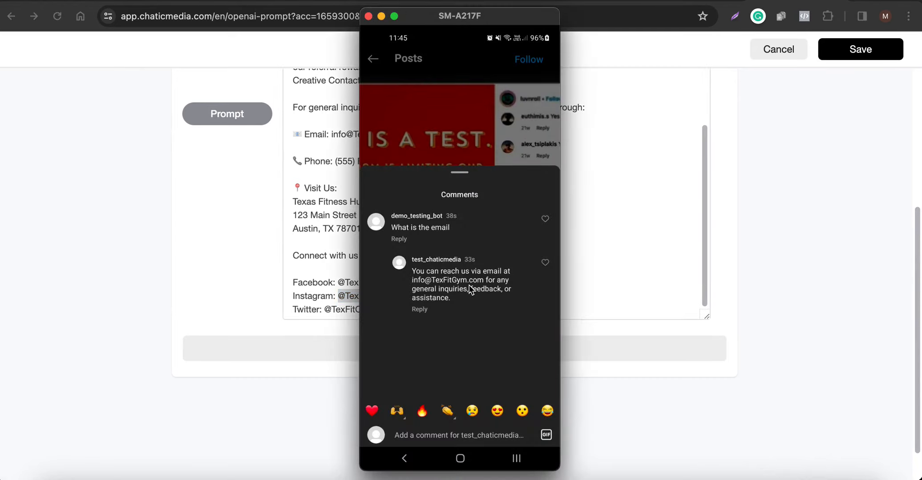
# In the Demo-1 comment automation, set the private reply to the AI Comment flow and save the rule.
pyautogui.click(792, 246)
pyautogui.click(599, 1)
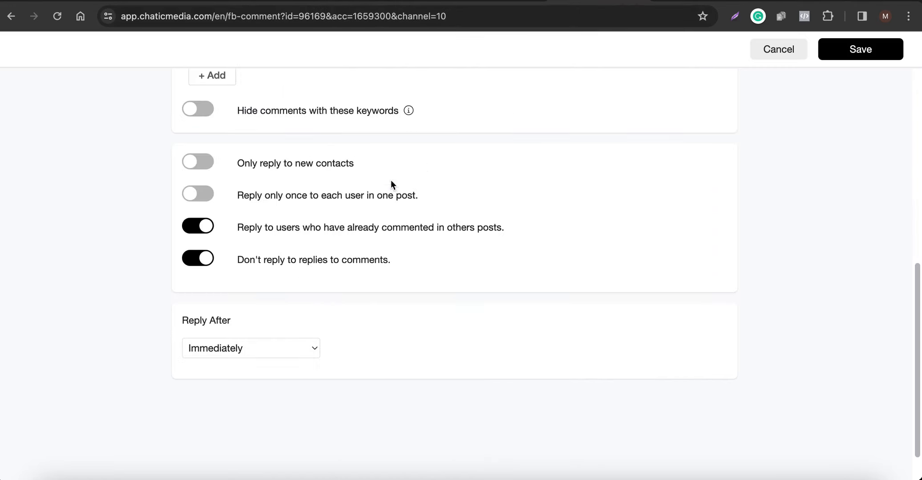
pyautogui.scroll(9, 369, 199)
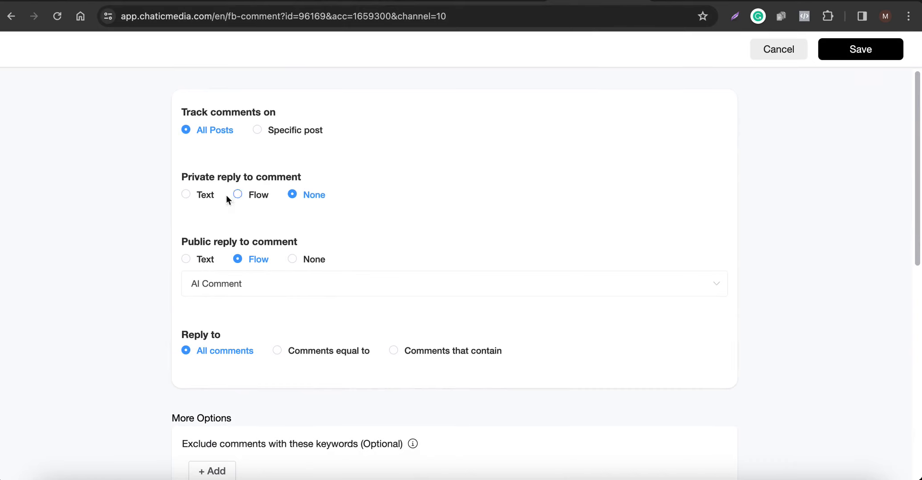
pyautogui.click(246, 195)
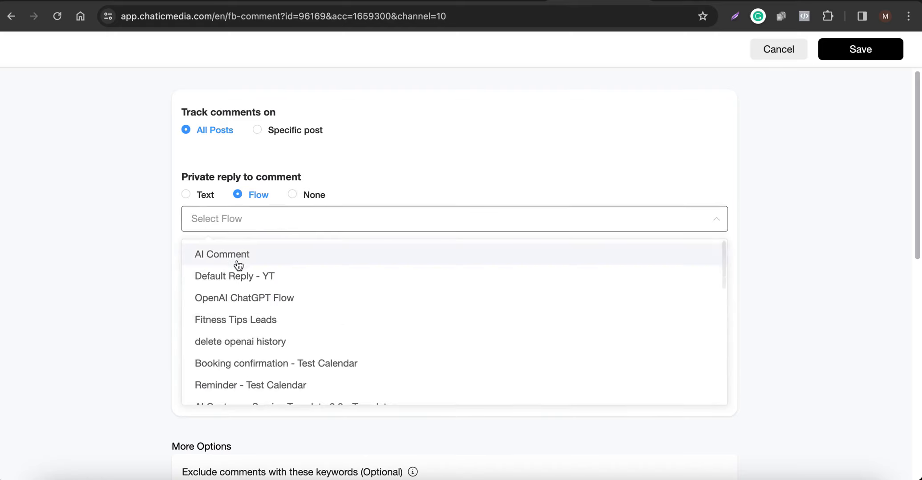
pyautogui.click(240, 260)
pyautogui.click(843, 56)
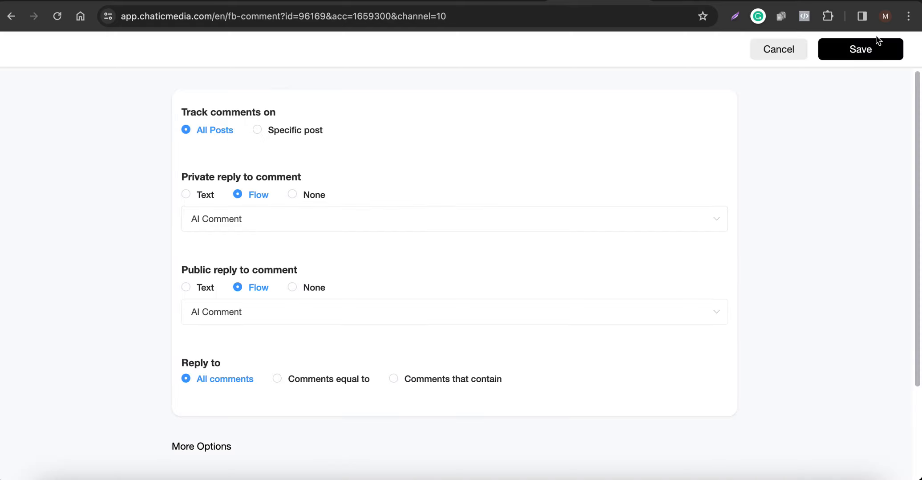
pyautogui.click(862, 53)
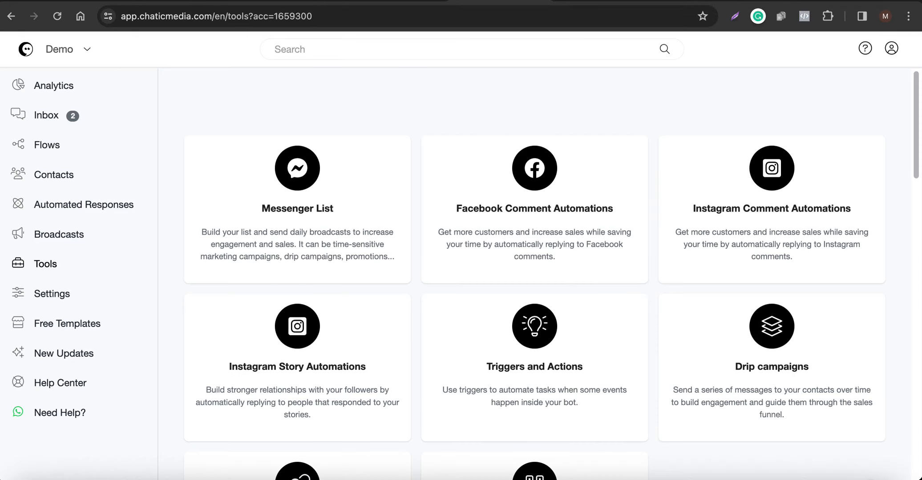
# Switch to the mirrored phone, leave Test post 3's comments and open the comments of Test post 2.
pyautogui.click(799, 479)
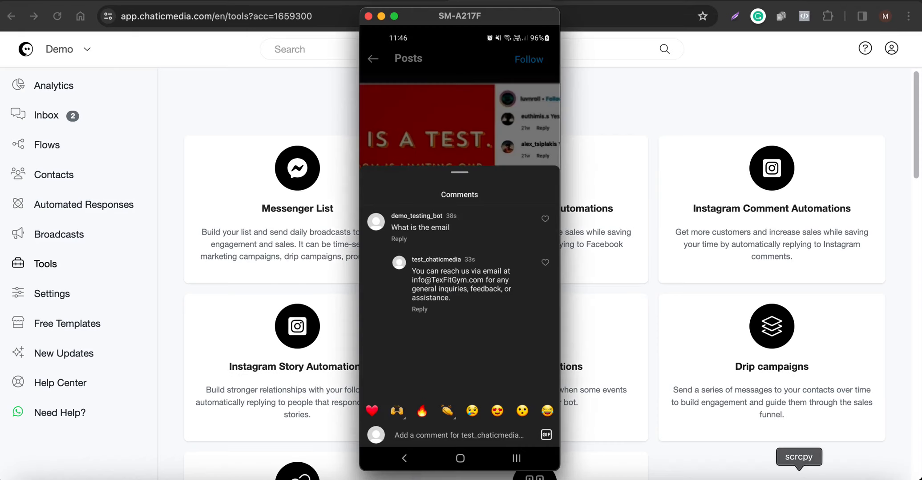
pyautogui.rightClick(487, 294)
pyautogui.rightClick(487, 293)
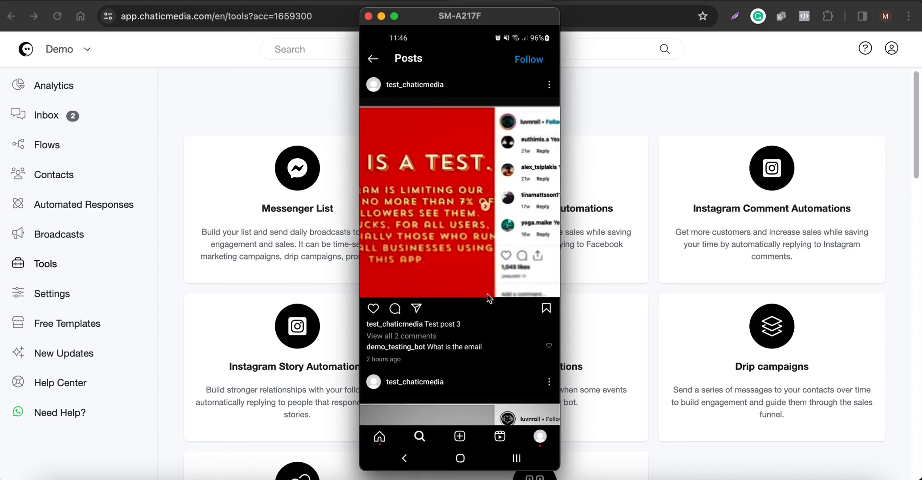
pyautogui.scroll(-5, 487, 294)
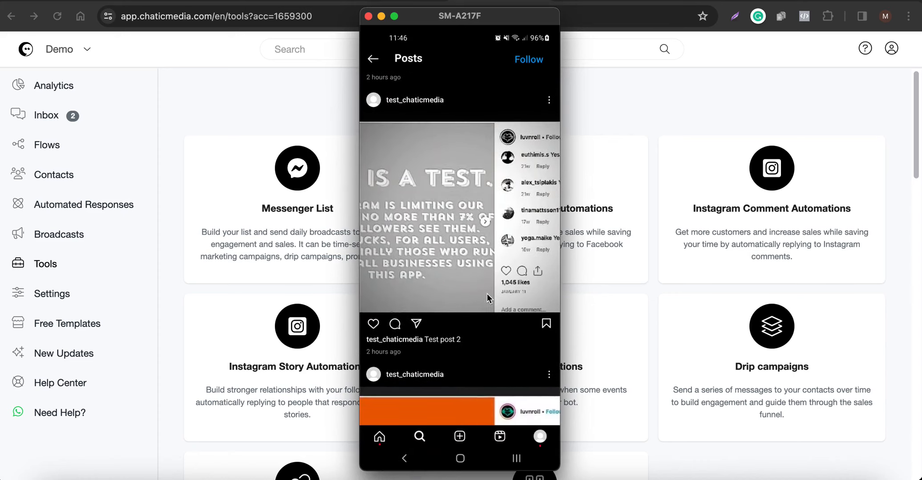
pyautogui.write('Hfjf')
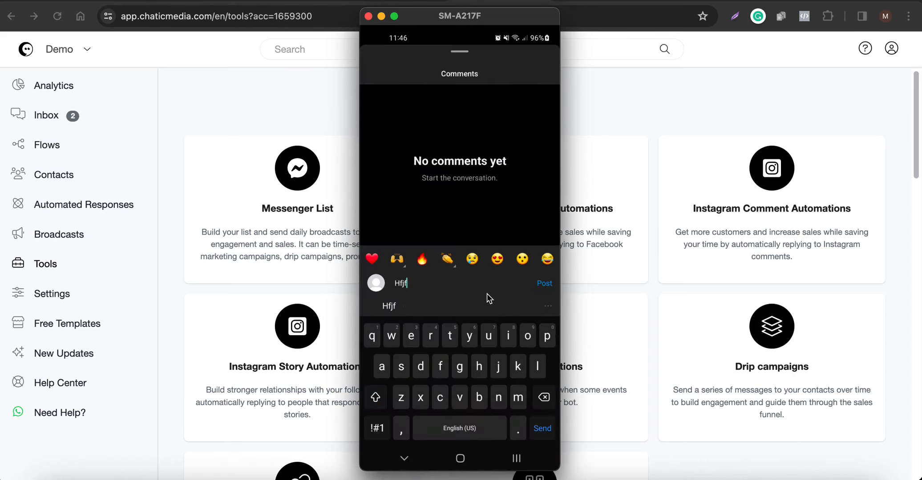
pyautogui.press('BackSpace')
pyautogui.press('BackSpace')
pyautogui.press('BackSpace')
pyautogui.press('BackSpace')
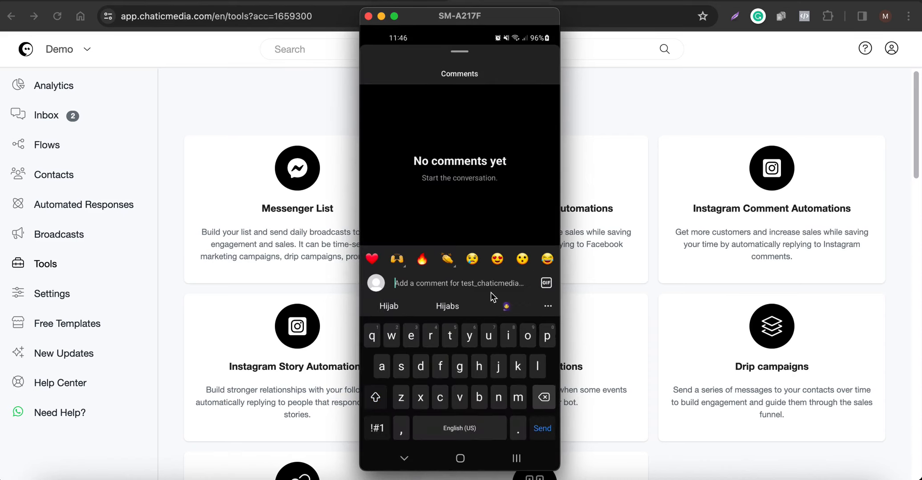
# Return to the prompt template in the browser and highlight the gym's opening hours, 5:00 AM to 10:00 PM, in its FAQ.
pyautogui.click(629, 114)
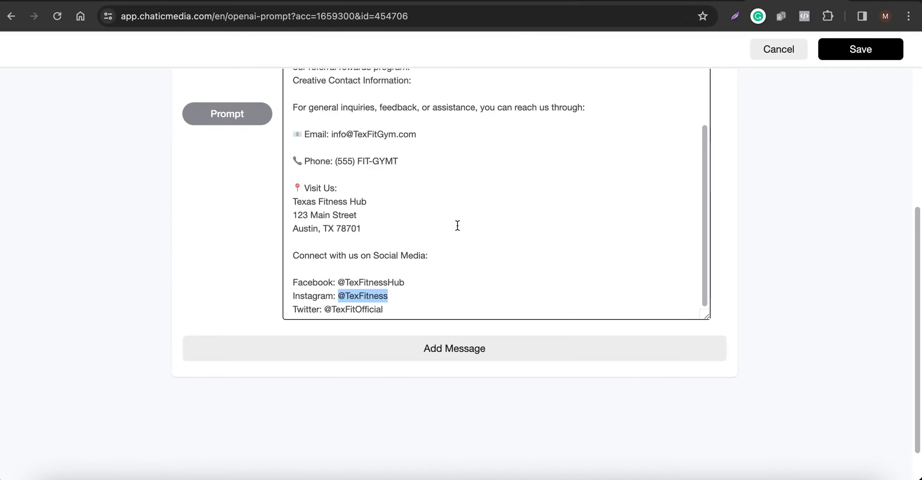
pyautogui.scroll(10, 457, 226)
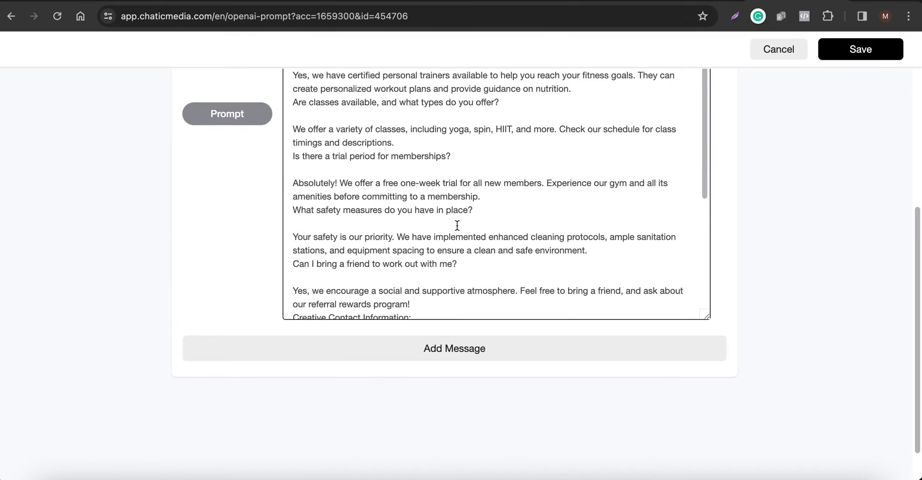
pyautogui.scroll(3, 457, 225)
pyautogui.scroll(5, 457, 225)
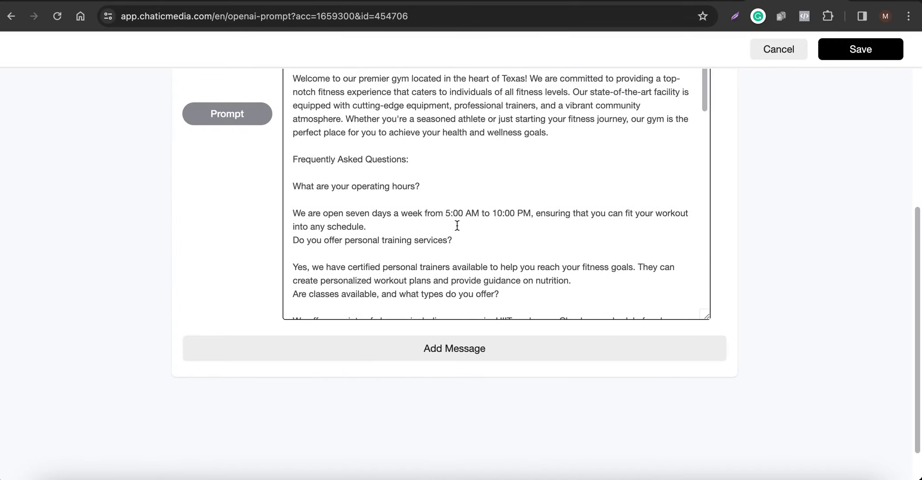
pyautogui.moveTo(444, 213); pyautogui.dragTo(580, 212)
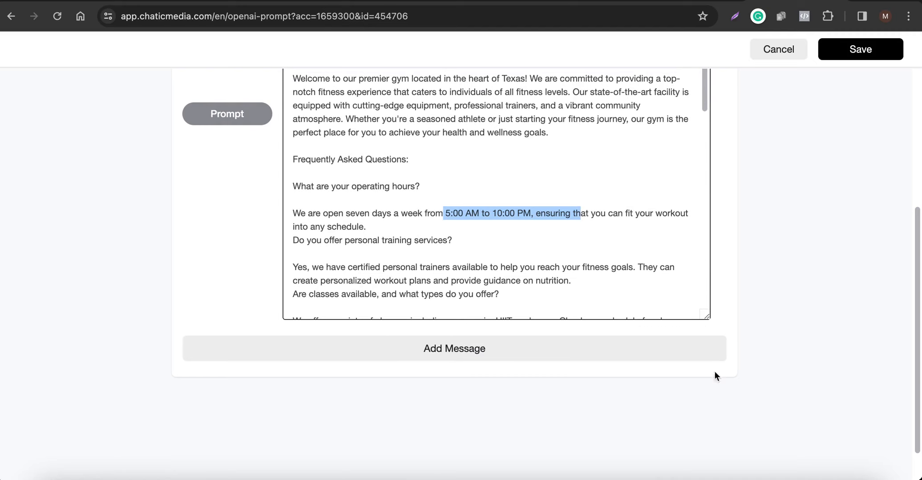
# Post the comment "Are you open on Mondays by 8pm?" on Test post 2 and open the direct message chat with test_chaticmedia.
pyautogui.click(800, 475)
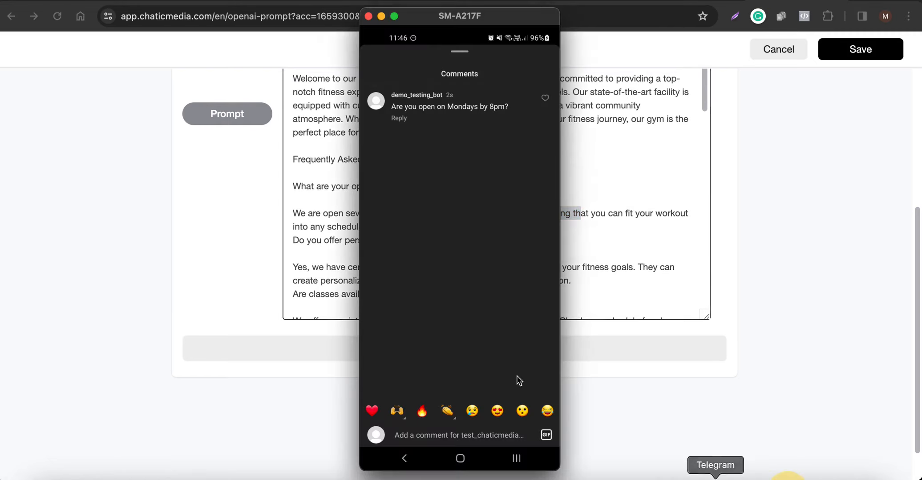
pyautogui.rightClick(424, 156)
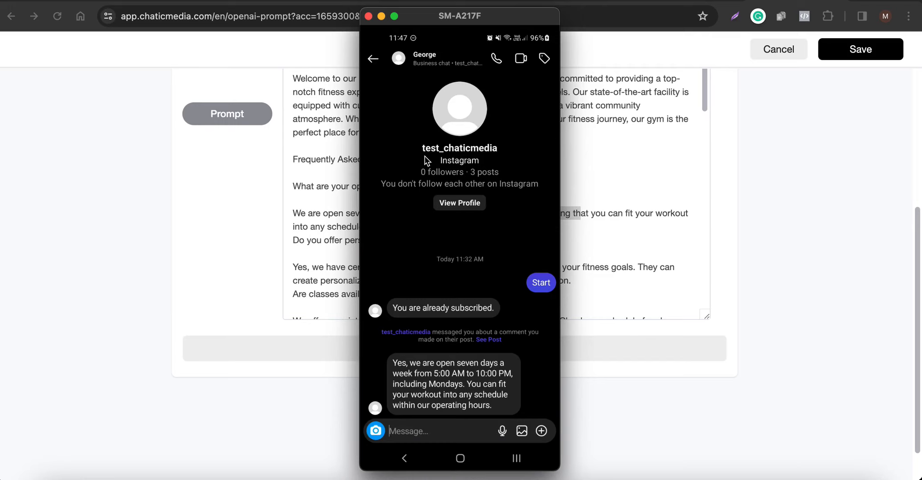
# Switch back to the browser and open the Flows list from the dashboard.
pyautogui.click(762, 173)
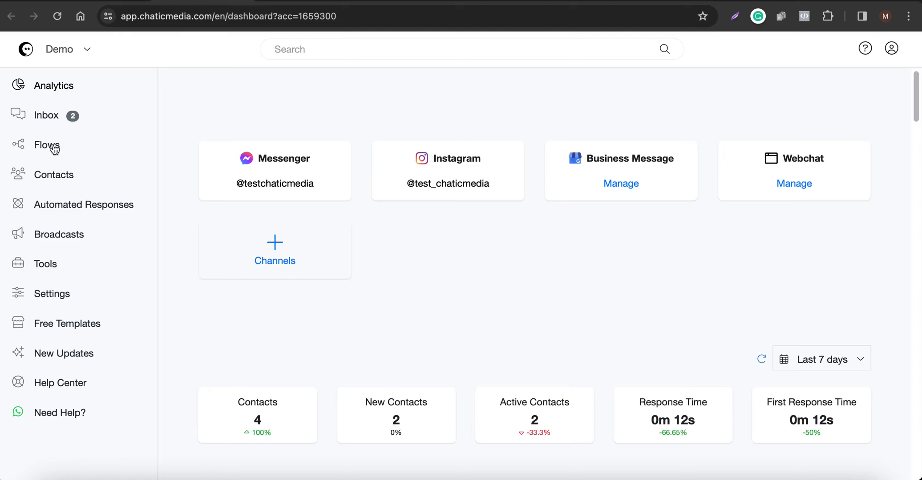
pyautogui.click(53, 148)
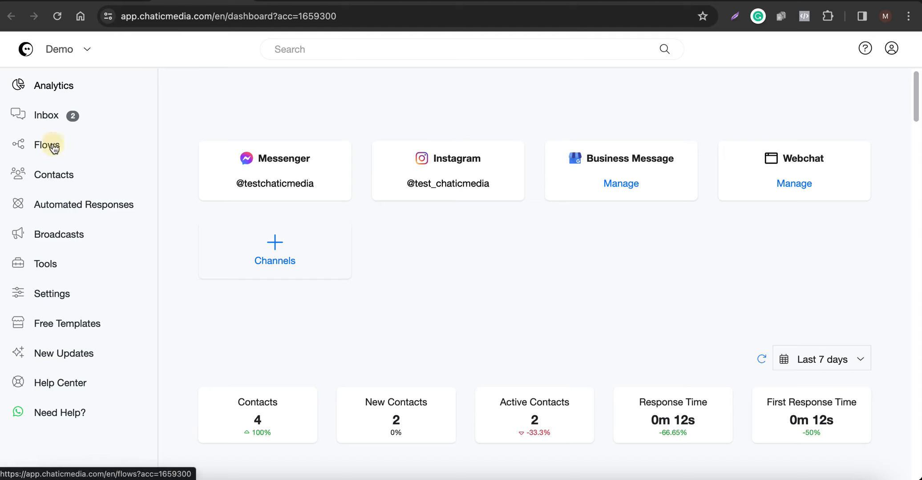
# Glance at the Instagram comment automations, return to the Flows list and create a new flow named "Comment Leads Funnel".
pyautogui.click(611, 2)
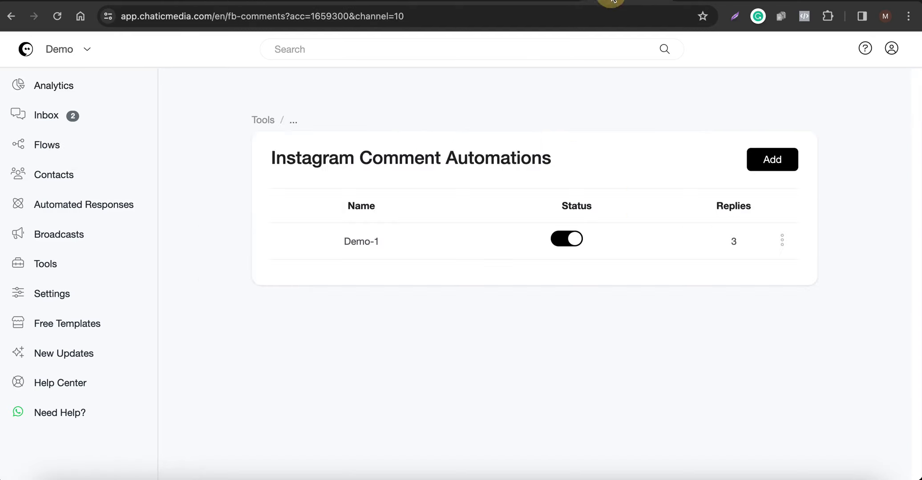
pyautogui.click(262, 1)
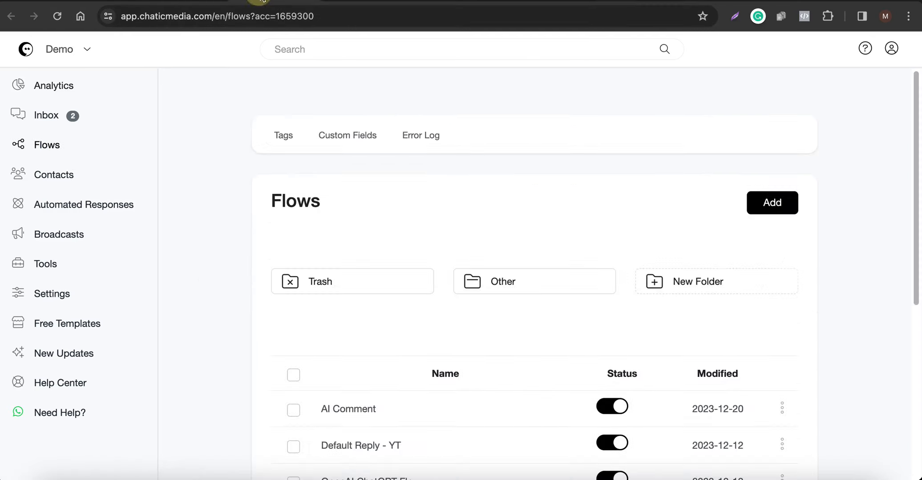
pyautogui.click(772, 206)
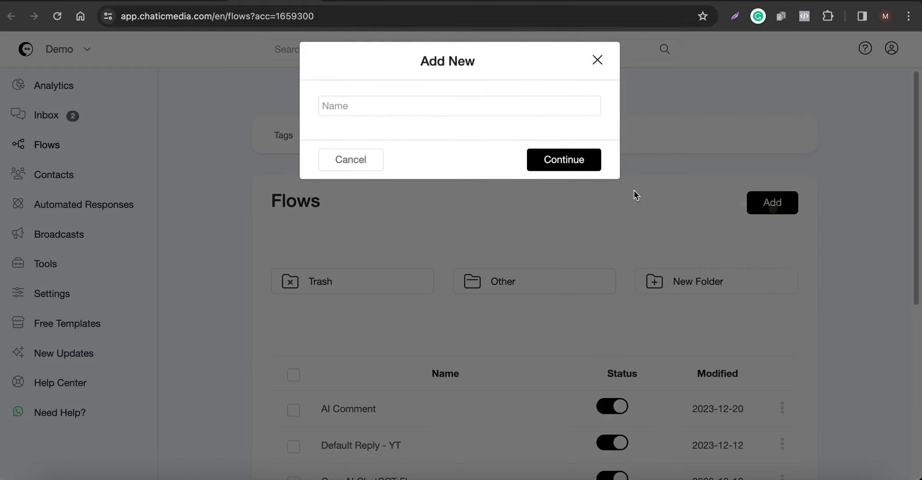
pyautogui.click(369, 120)
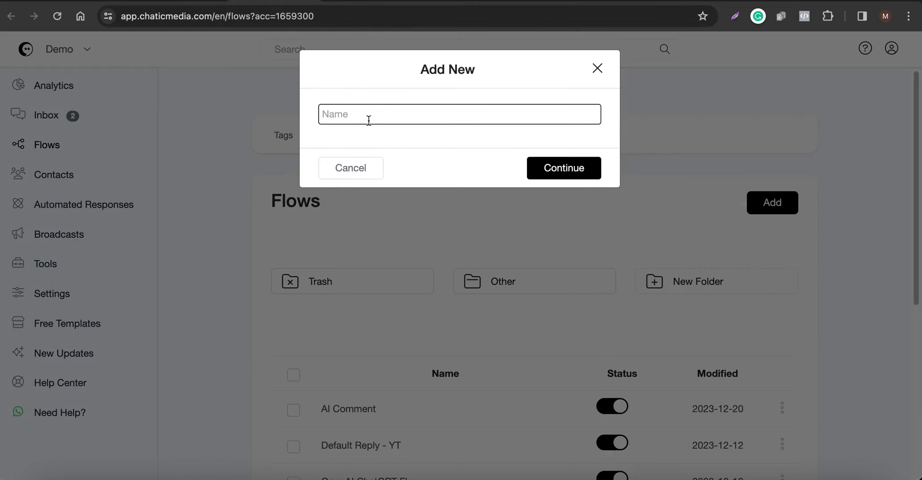
pyautogui.write('Comment uunne')
pyautogui.press('BackSpace')
pyautogui.press('BackSpace')
pyautogui.press('BackSpace')
pyautogui.press('BackSpace')
pyautogui.press('BackSpace')
pyautogui.write('Lead Funnel')
pyautogui.press('Left')
pyautogui.press('Left')
pyautogui.press('Left')
pyautogui.press('Left')
pyautogui.press('Left')
pyautogui.press('Left')
pyautogui.write('s')
pyautogui.press('Return')
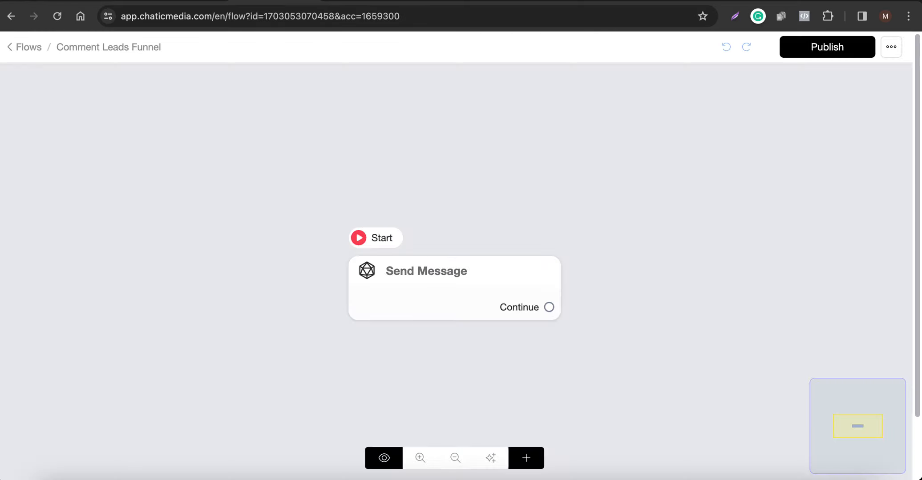
# Add the text "Thanks for reaching out. Would you like to book an appointment?" to the starting Send Message step.
pyautogui.click(397, 294)
pyautogui.click(137, 311)
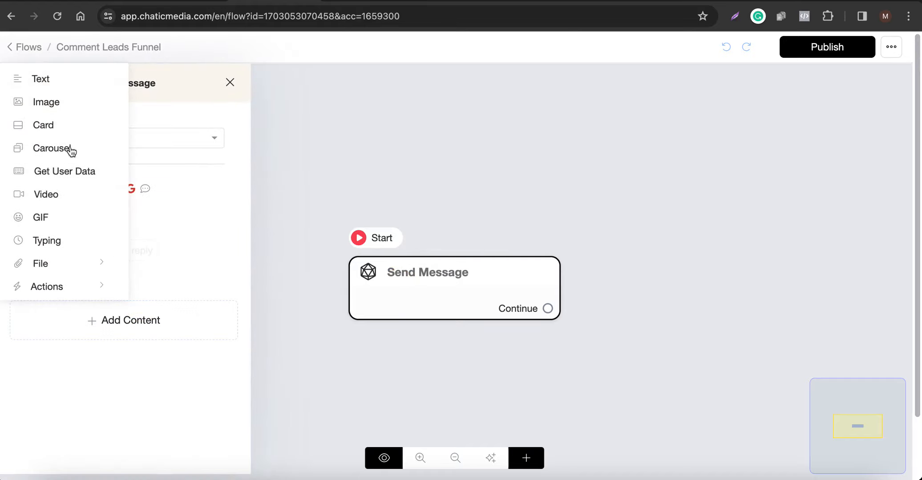
pyautogui.click(38, 66)
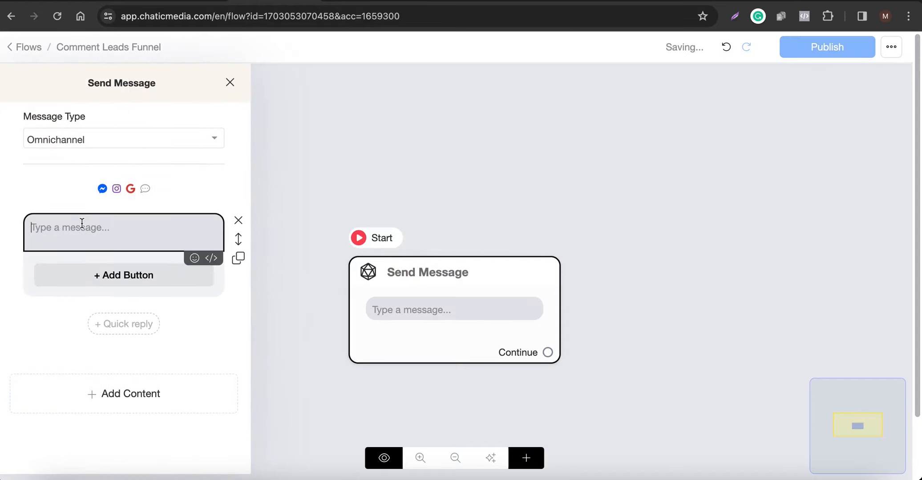
pyautogui.press('F5')
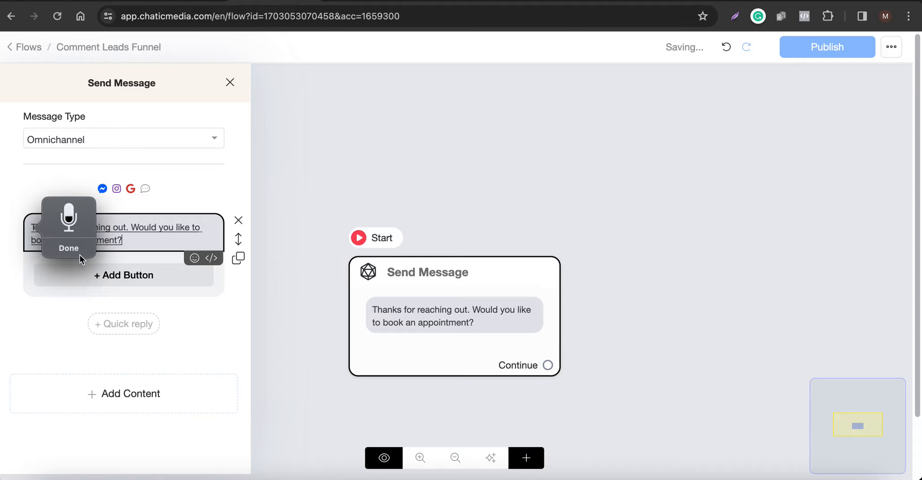
pyautogui.click(355, 182)
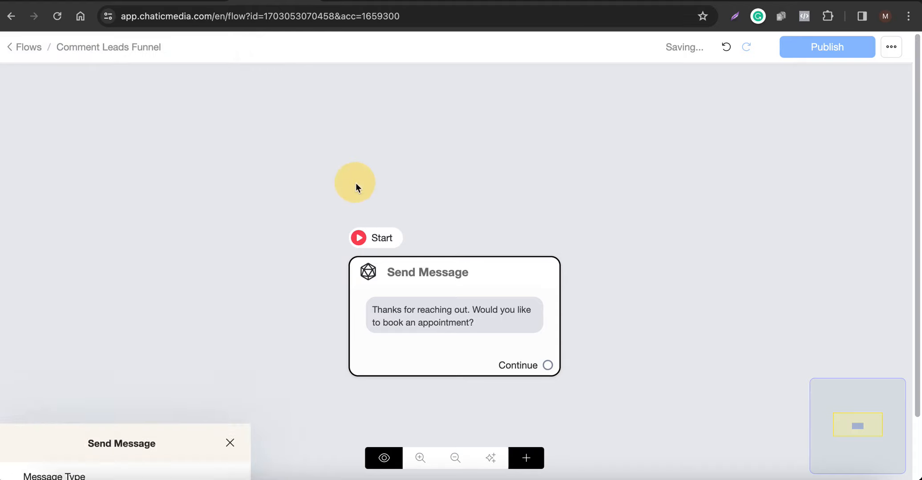
# Add a "Book An Appointment" button to the starting message that opens the chaticmedia website, and save it.
pyautogui.click(503, 334)
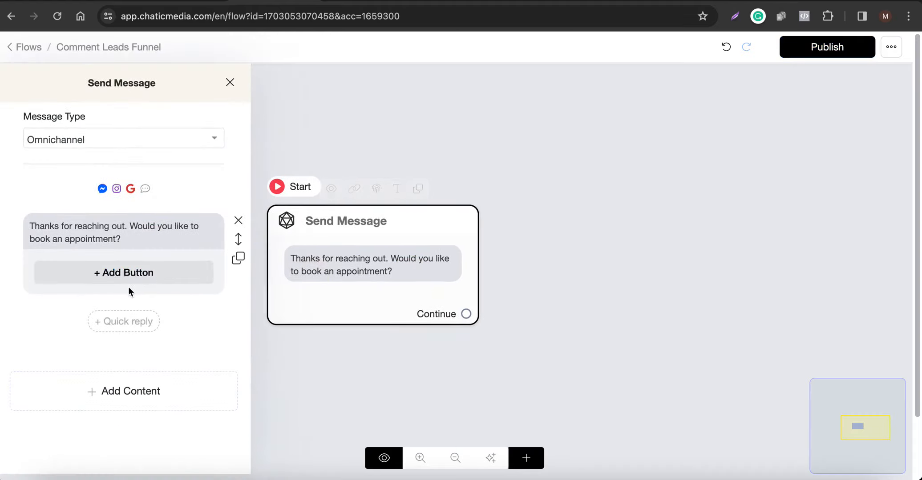
pyautogui.click(128, 275)
pyautogui.write('Book An Appoin')
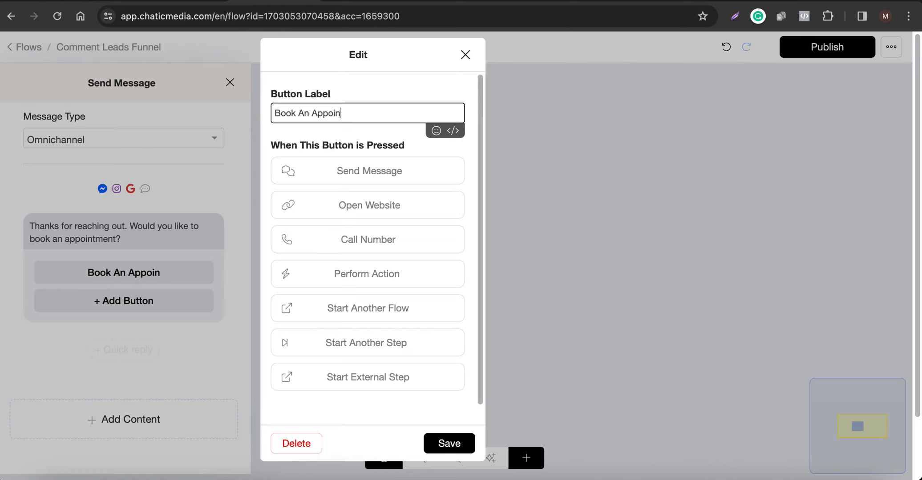
pyautogui.write('tment')
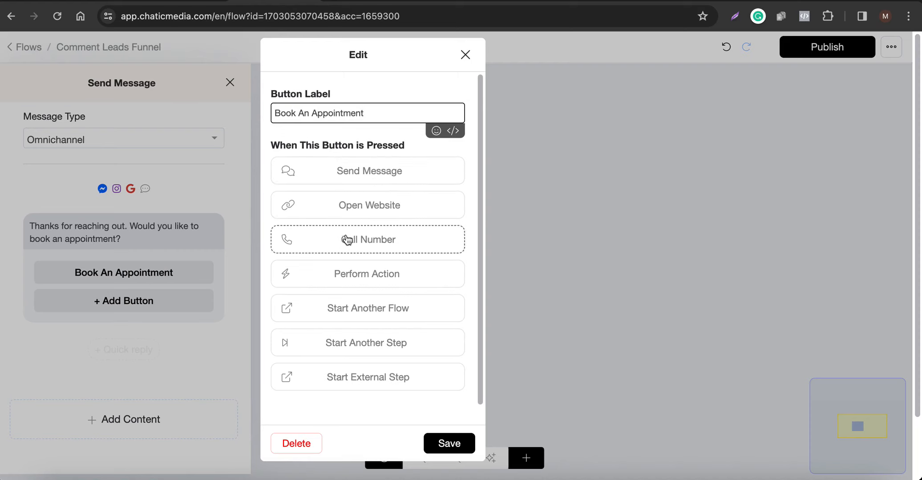
pyautogui.click(348, 209)
pyautogui.click(303, 227)
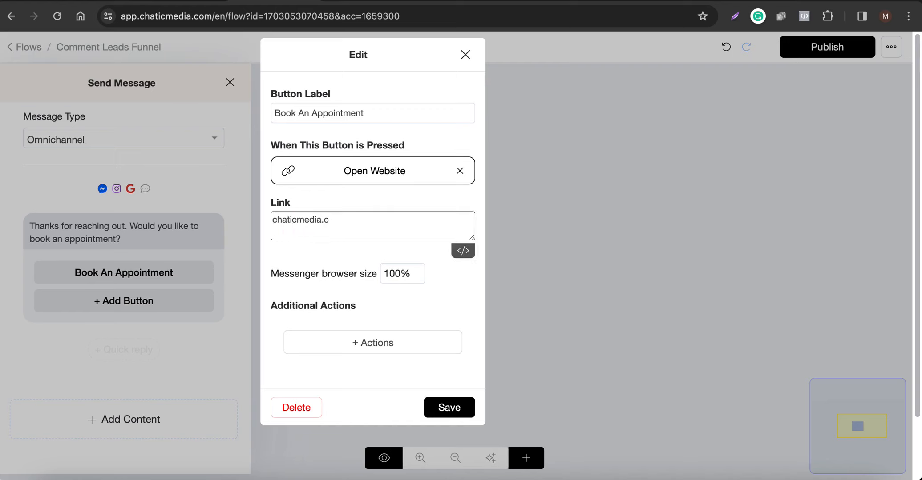
pyautogui.click(449, 408)
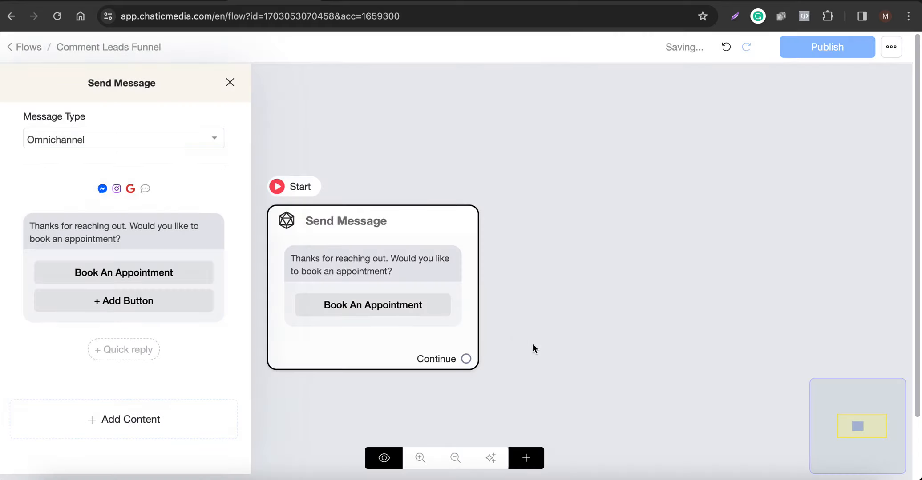
# Make room on the canvas beside the starting step and add another Send Message step to the flow.
pyautogui.scroll(-5, 295, 213)
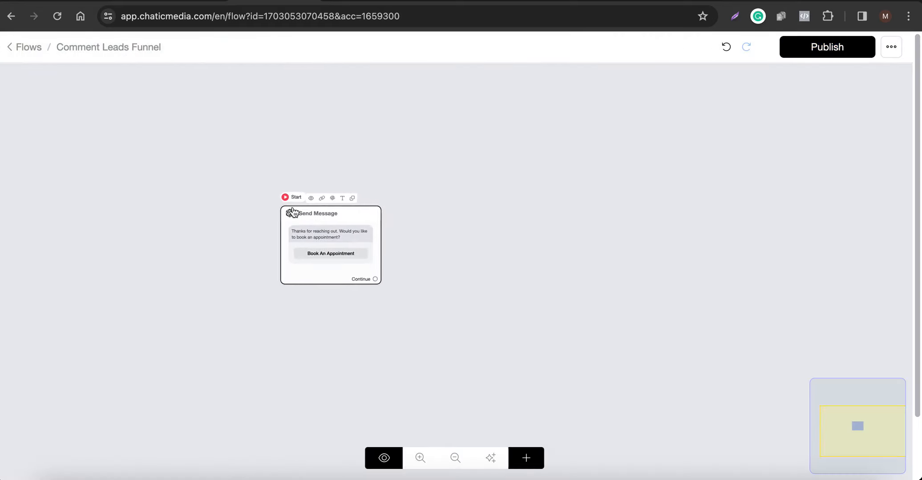
pyautogui.scroll(3, 340, 223)
pyautogui.moveTo(340, 230); pyautogui.dragTo(216, 197)
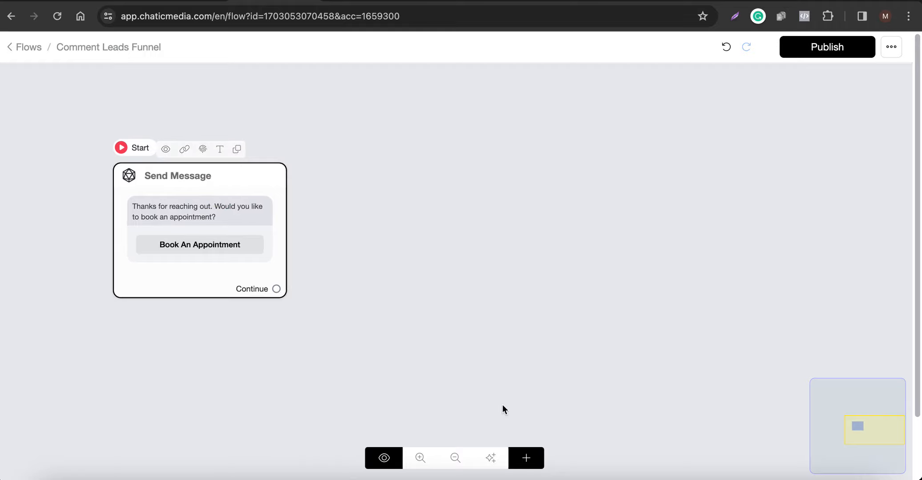
pyautogui.click(526, 458)
pyautogui.click(564, 262)
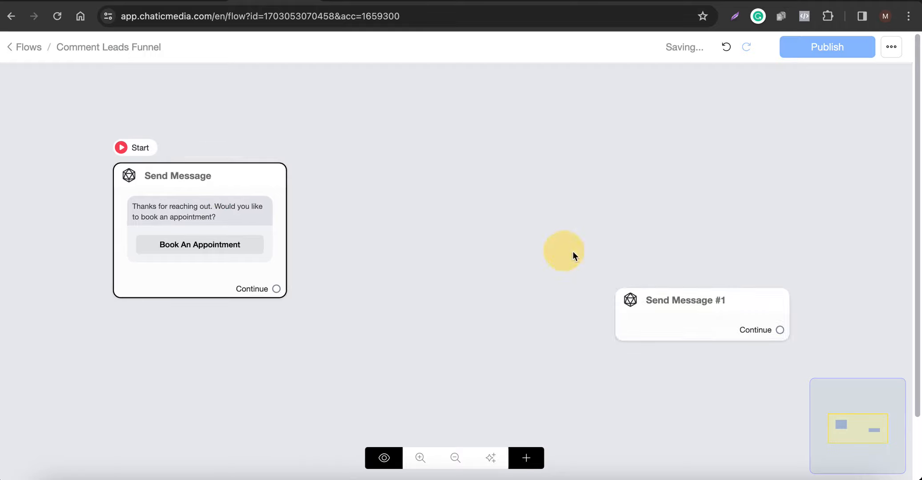
# Add two text blocks to Send Message #1, reading "dfsdf" and "sdfsdf".
pyautogui.click(717, 315)
pyautogui.click(92, 330)
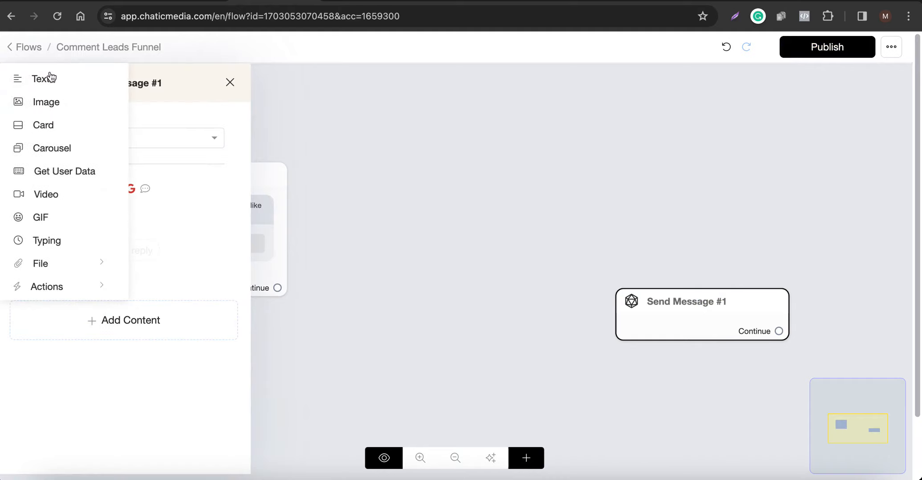
pyautogui.click(48, 74)
pyautogui.click(125, 383)
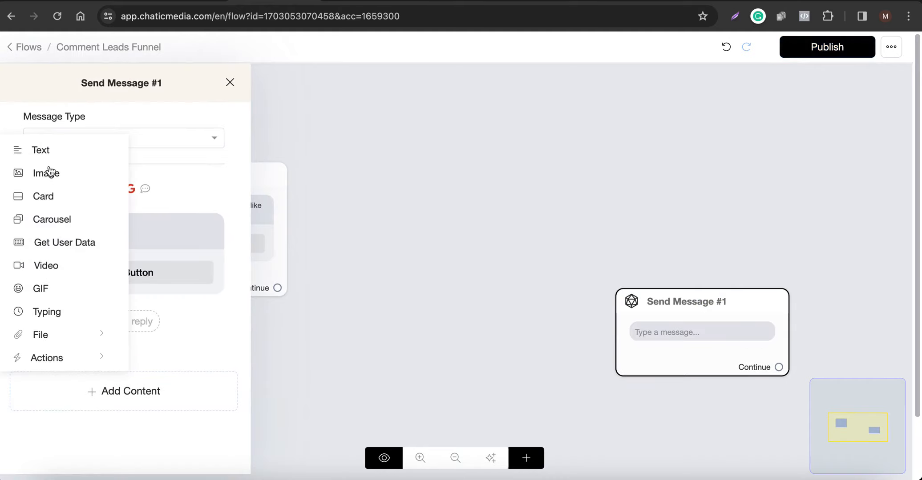
pyautogui.click(48, 150)
pyautogui.click(85, 345)
pyautogui.click(93, 235)
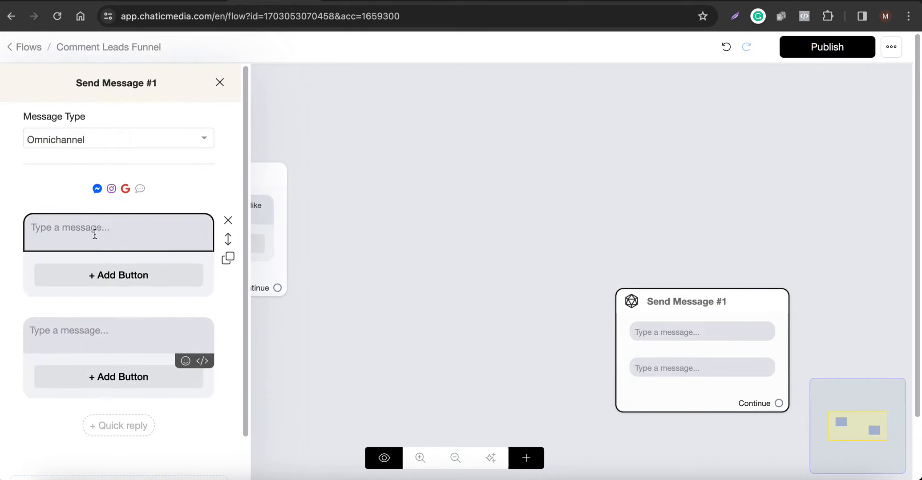
pyautogui.write('dfsdf')
pyautogui.click(80, 331)
pyautogui.write('sdfsdf')
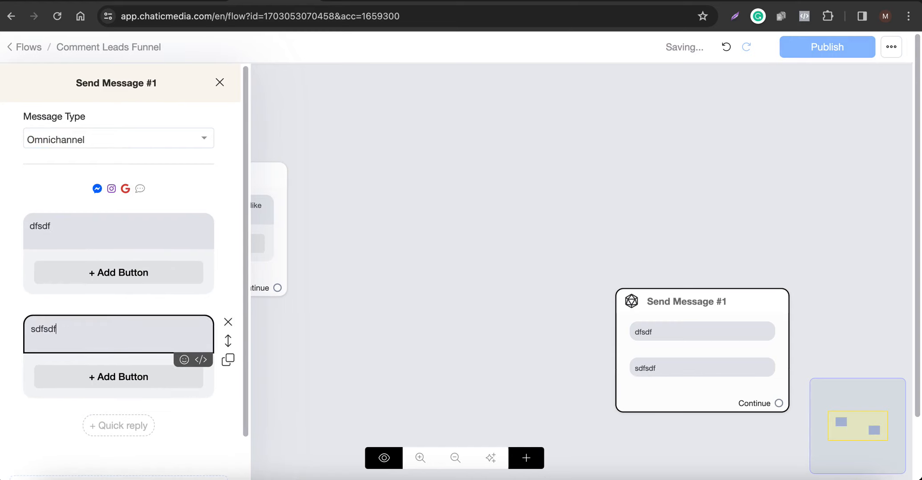
# Delete the "sdfsdf" text block from Send Message #1 and select the text of the remaining block.
pyautogui.scroll(-2, 94, 339)
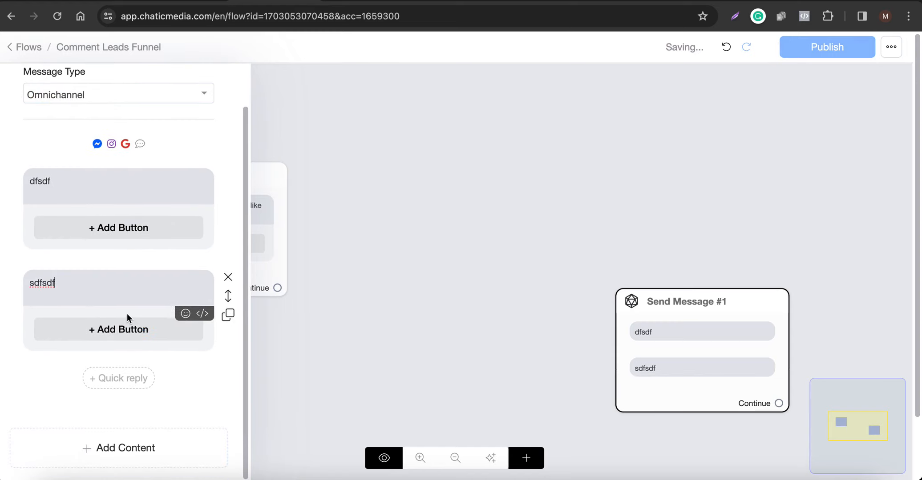
pyautogui.click(228, 277)
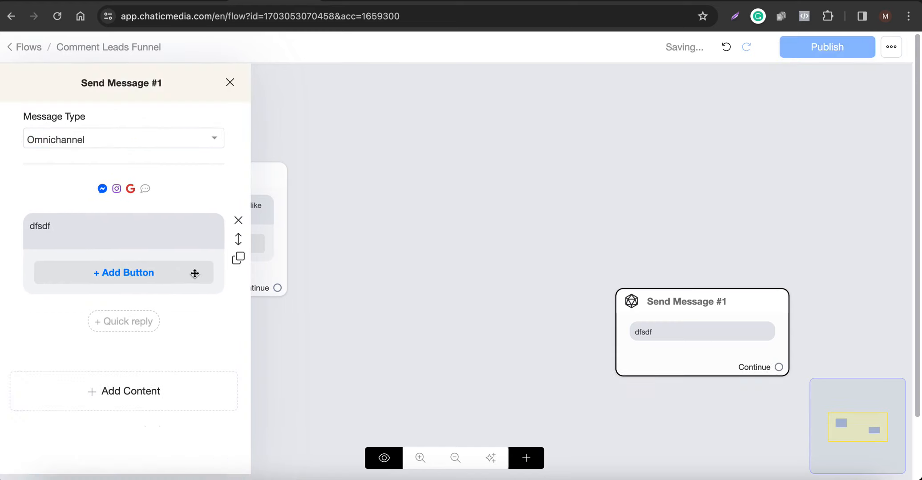
pyautogui.click(111, 244)
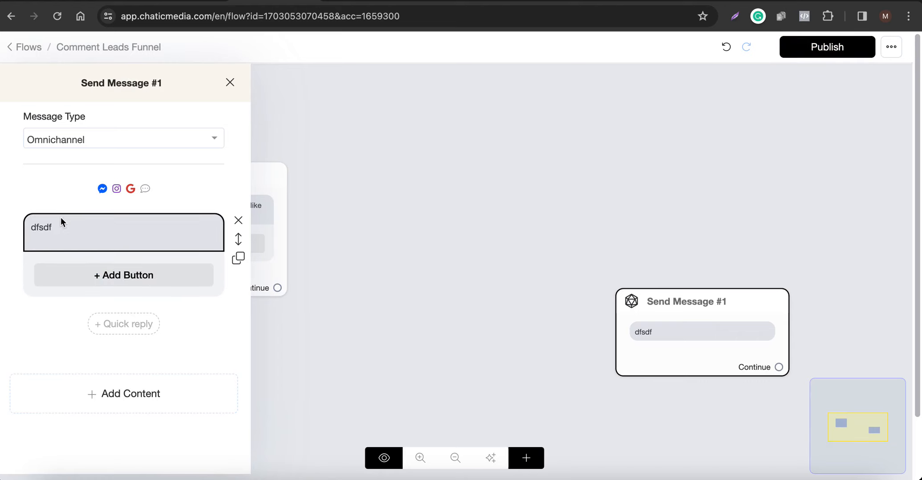
pyautogui.moveTo(154, 230); pyautogui.dragTo(4, 224)
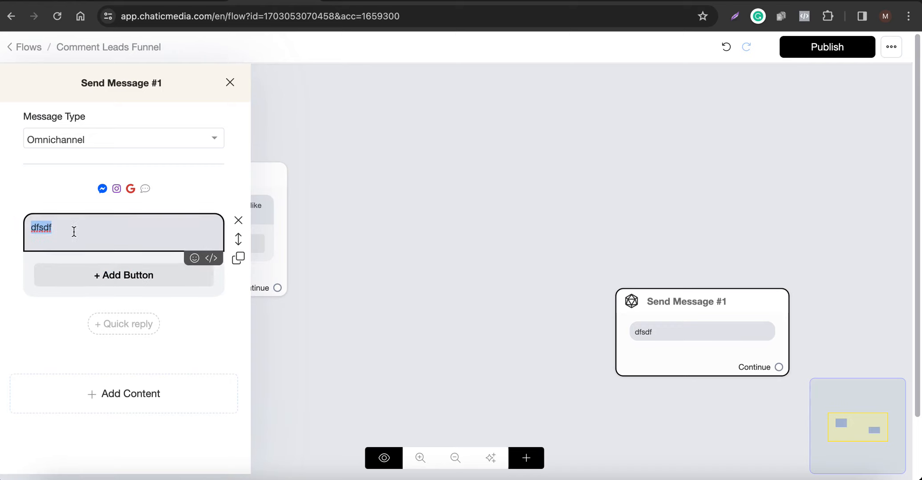
# Add a button labelled "wef" to the text in Send Message #1, save it and move the step up nearer the starting step.
pyautogui.click(99, 273)
pyautogui.click(89, 273)
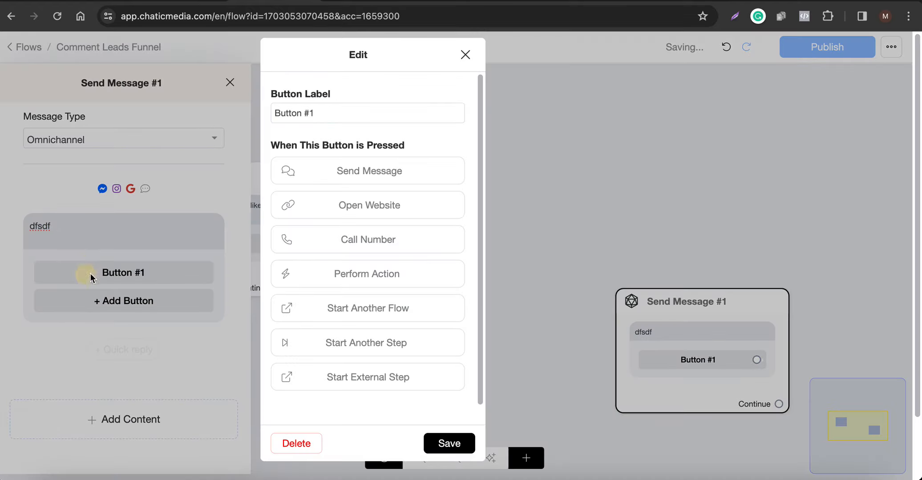
pyautogui.tripleClick(336, 115)
pyautogui.write('wef')
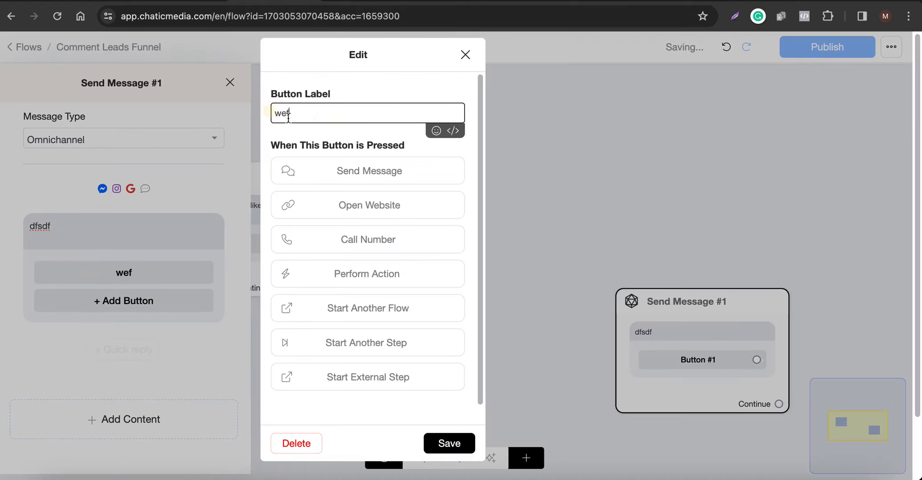
pyautogui.click(463, 447)
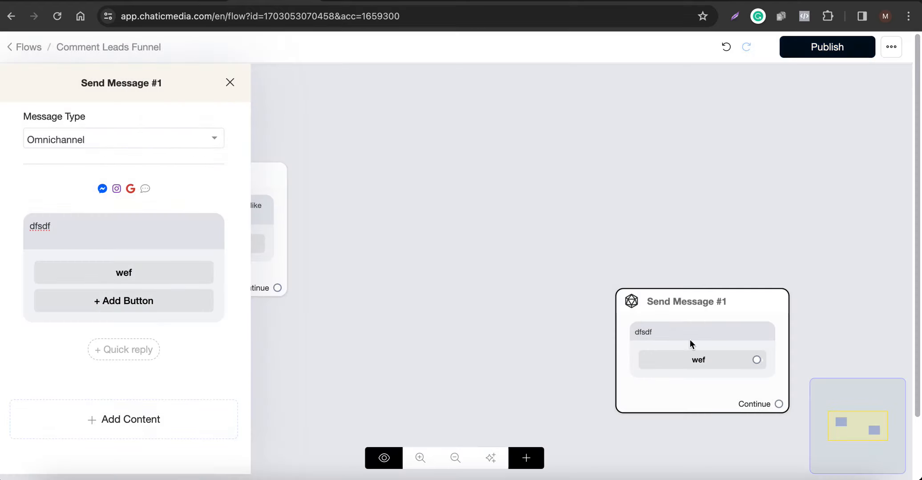
pyautogui.click(572, 292)
# Add a third Send Message step to the flow with a text block reading "sdfdsf".
pyautogui.click(533, 458)
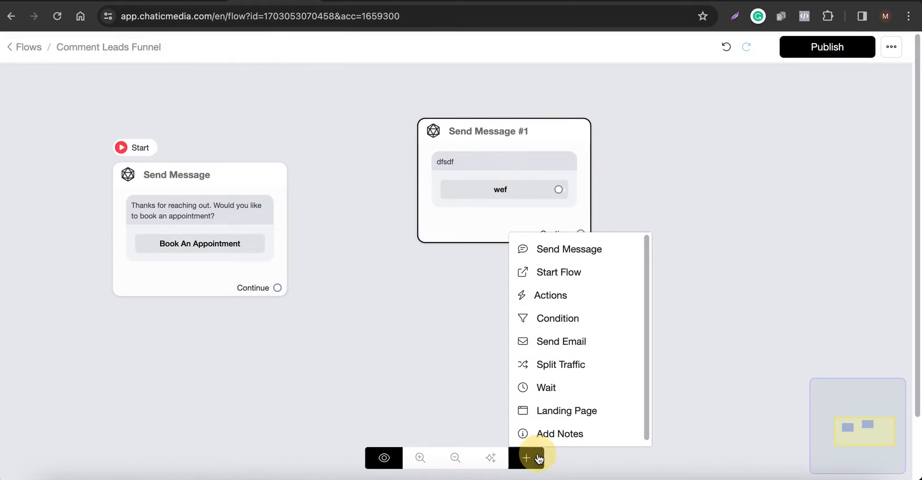
pyautogui.click(578, 261)
pyautogui.click(650, 319)
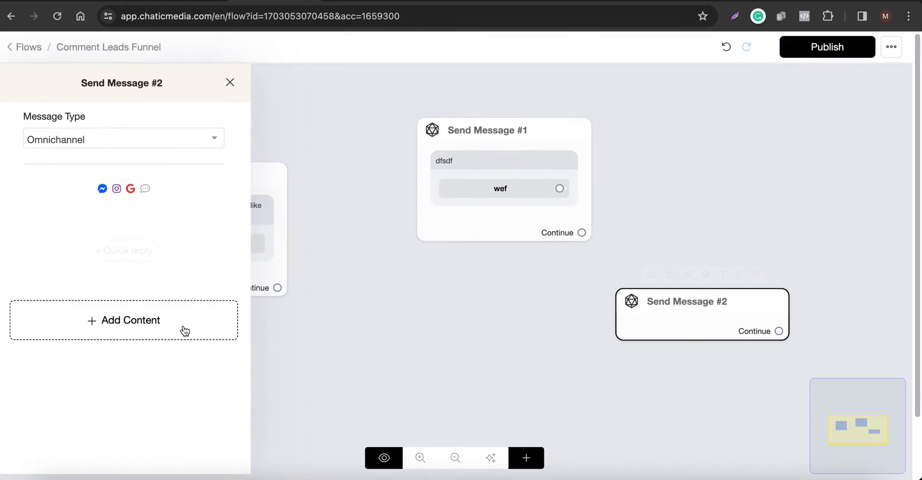
pyautogui.click(181, 328)
pyautogui.click(50, 79)
pyautogui.click(116, 229)
pyautogui.write('sdfdsf')
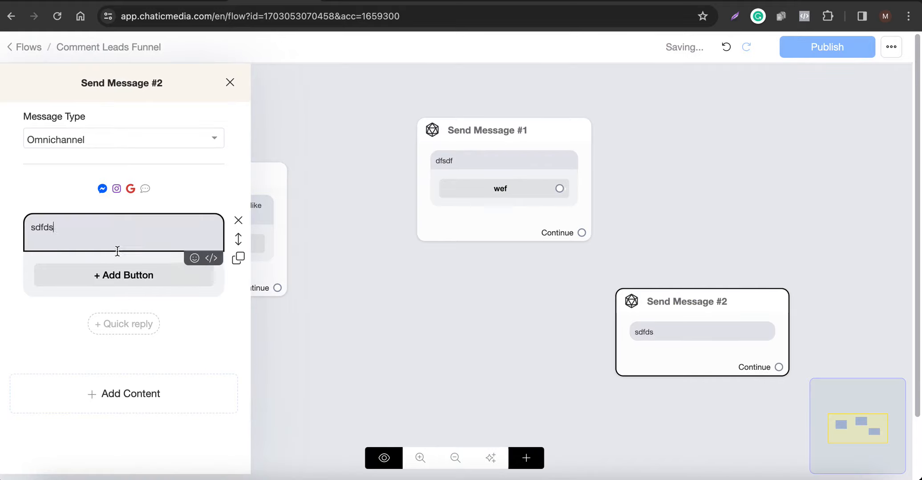
# Add a quick reply labelled "sdfsdf" to Send Message #2, save it and close the step's settings.
pyautogui.click(122, 318)
pyautogui.click(86, 321)
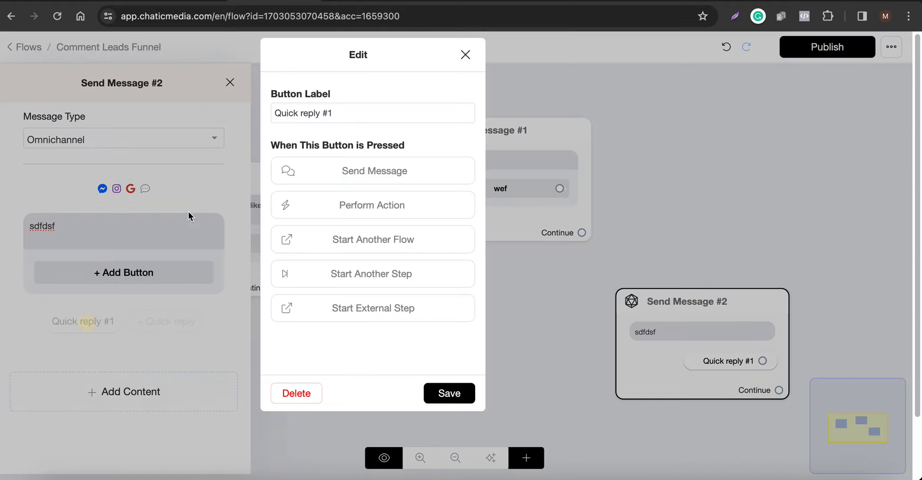
pyautogui.tripleClick(361, 114)
pyautogui.write('sdfsdf')
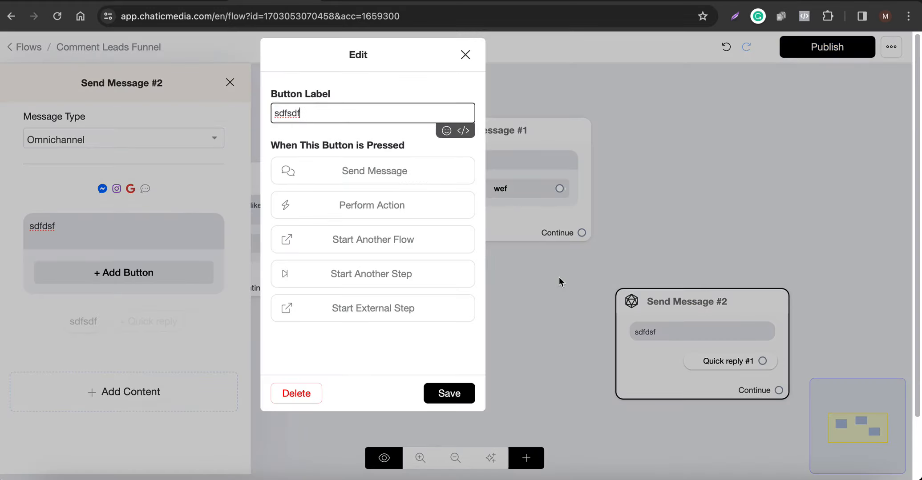
pyautogui.click(449, 393)
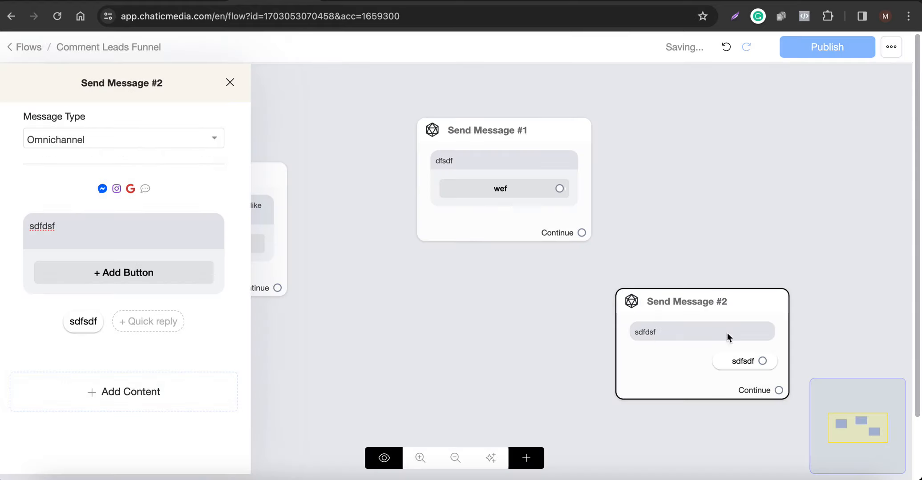
pyautogui.click(532, 303)
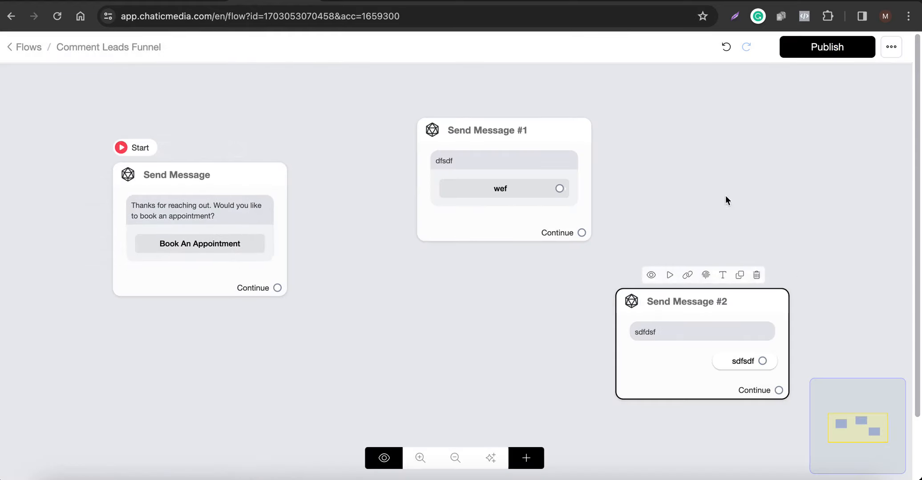
# Move the Send Message #2 step below Send Message #1 and connect the "wef" button to a new Send Message step.
pyautogui.moveTo(699, 331); pyautogui.dragTo(551, 340)
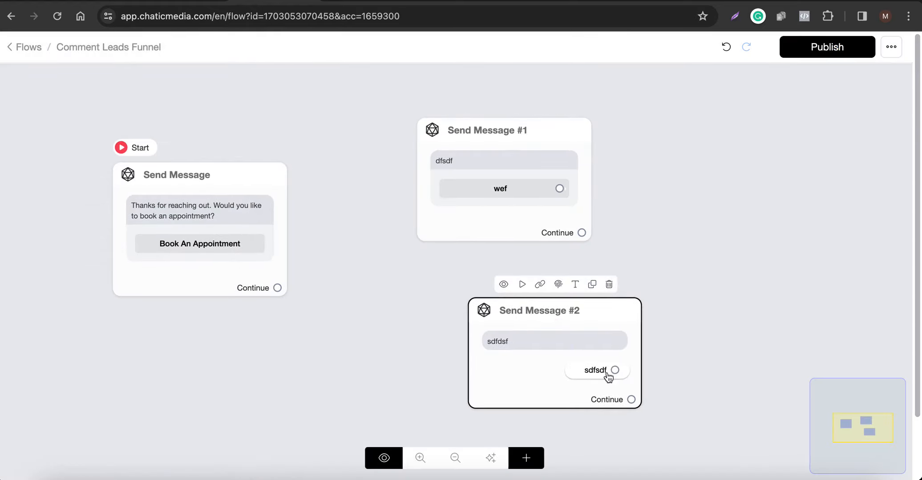
pyautogui.click(564, 205)
pyautogui.moveTo(559, 189); pyautogui.dragTo(728, 127)
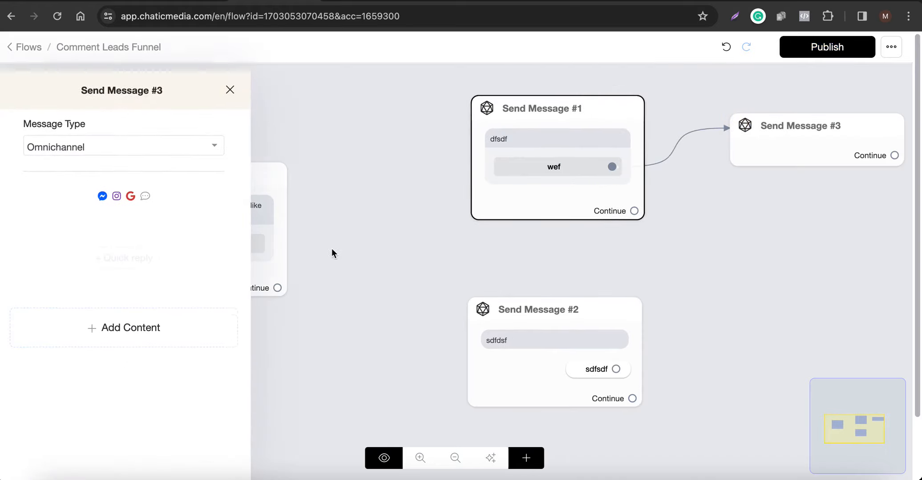
# Add two text blocks reading "sdfsf" and "sdfsdf" to Send Message #3.
pyautogui.click(201, 307)
pyautogui.click(32, 80)
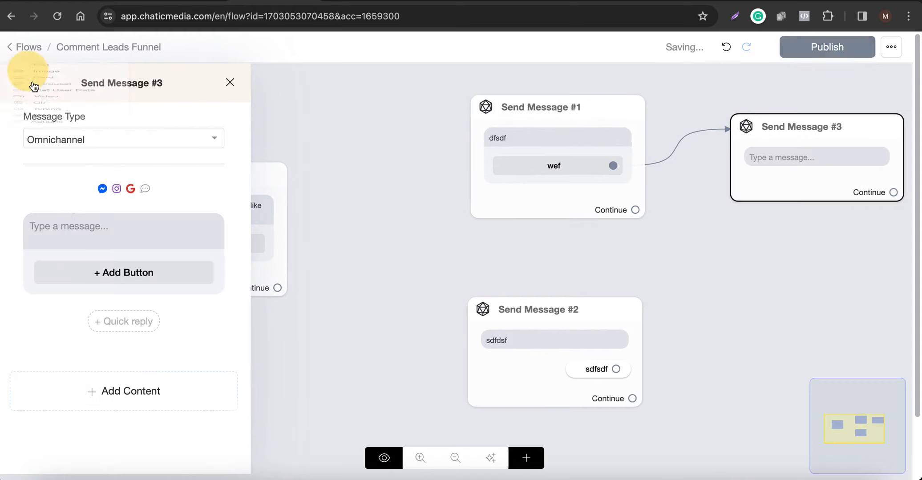
pyautogui.click(79, 222)
pyautogui.write('sdfsf')
pyautogui.click(101, 391)
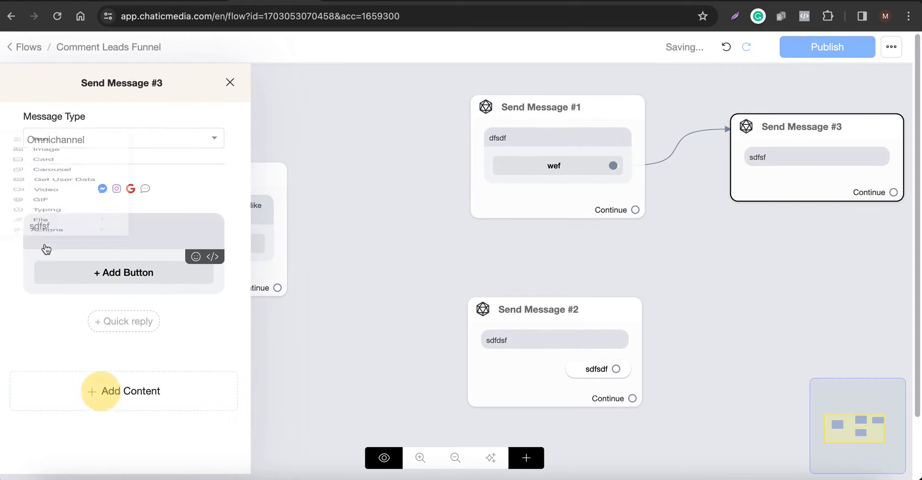
pyautogui.click(45, 151)
pyautogui.click(133, 334)
pyautogui.write('sdfsdf')
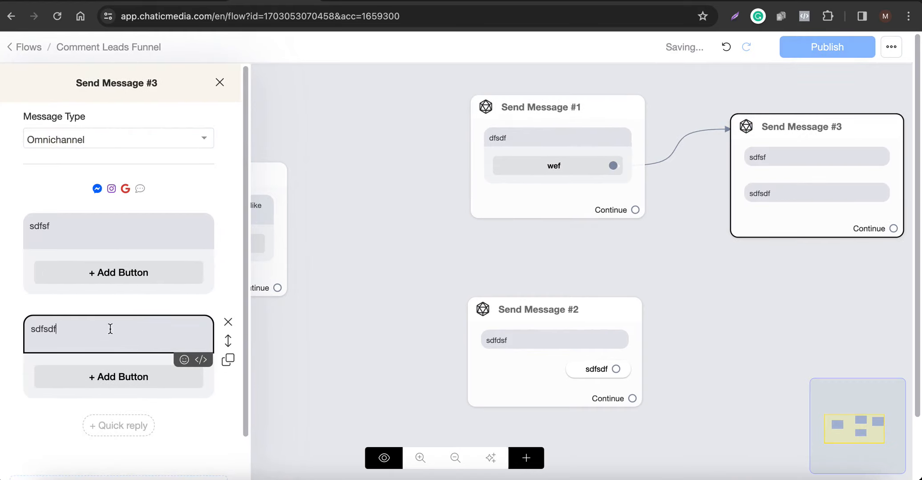
pyautogui.click(127, 307)
# Add a third text block reading "sdff" to Send Message #3 and close the step's settings.
pyautogui.scroll(-2, 90, 334)
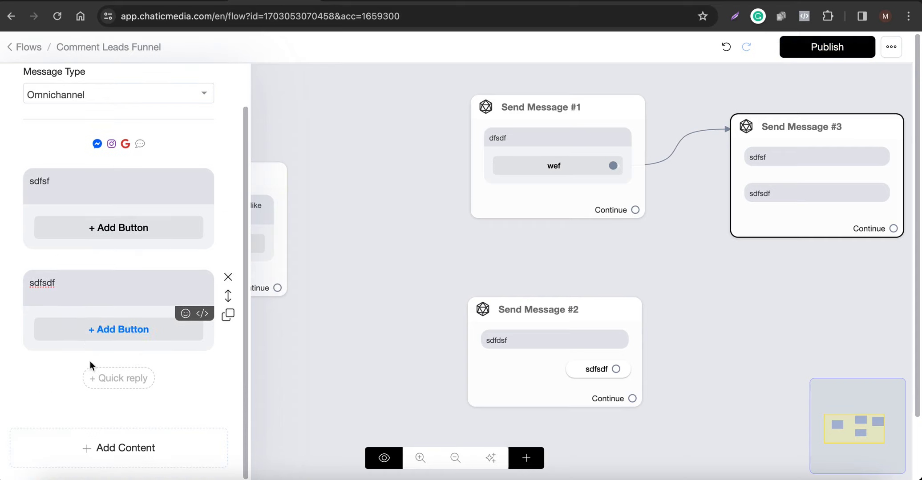
pyautogui.click(107, 445)
pyautogui.click(44, 204)
pyautogui.click(80, 392)
pyautogui.write('sd')
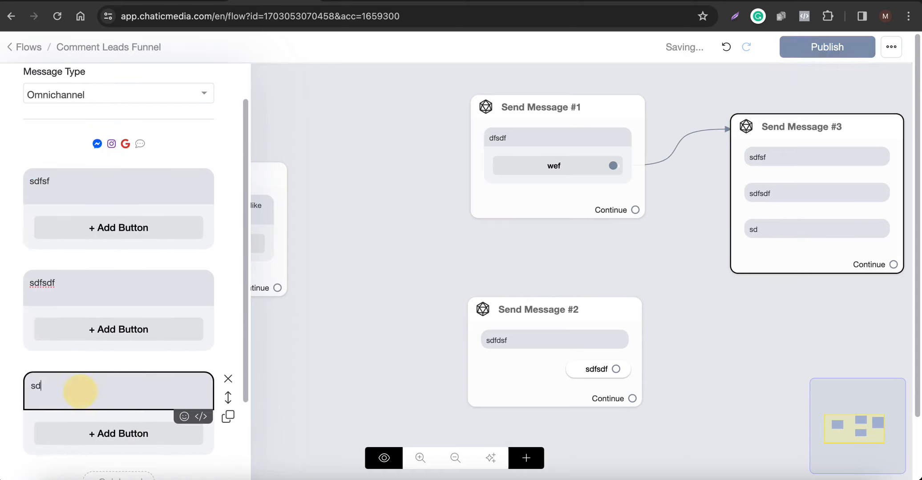
pyautogui.write('ff')
pyautogui.click(795, 334)
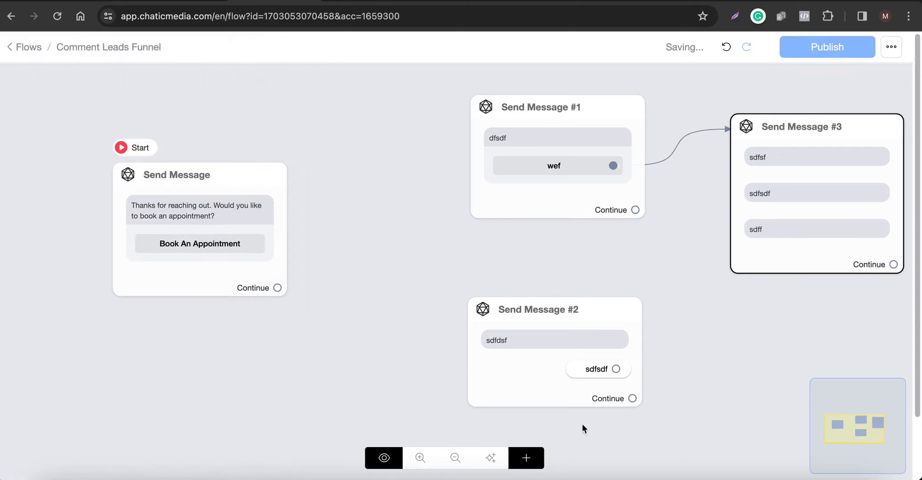
# Connect the "sdfsdf" quick reply of Send Message #2 to Send Message #3 and look over the settings of Send Message #3.
pyautogui.moveTo(614, 373); pyautogui.dragTo(808, 205)
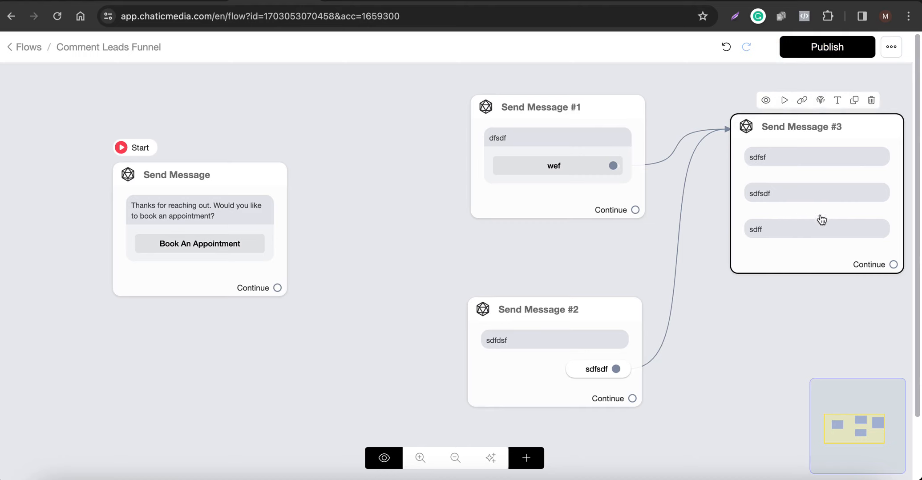
pyautogui.click(761, 182)
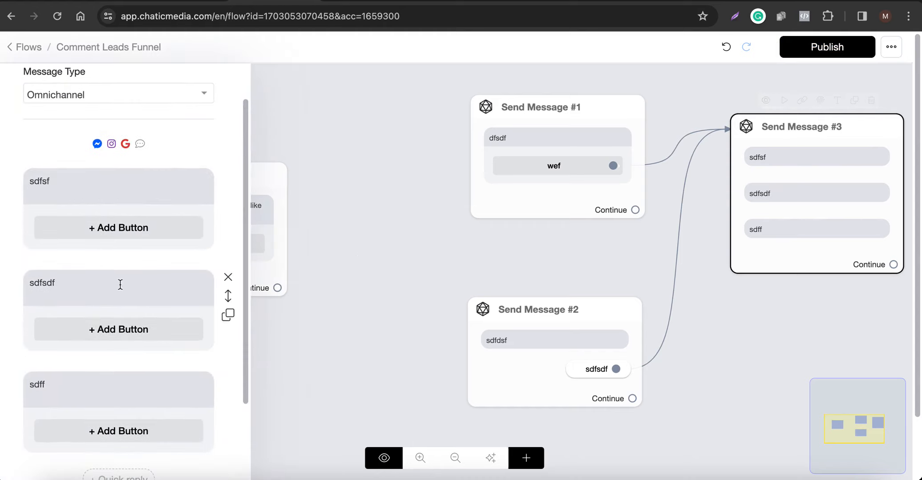
pyautogui.click(411, 245)
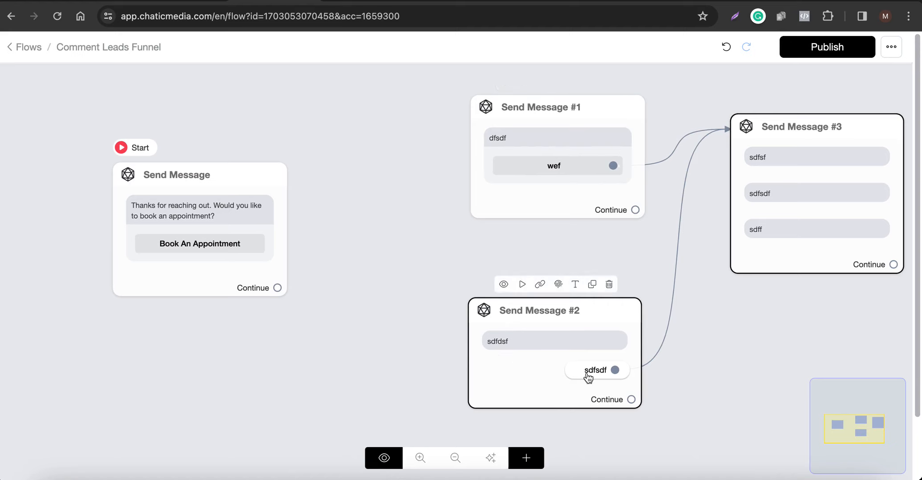
# Delete Send Message #2, #1 and #3 from the flow, keeping only the starting step, and publish the flow.
pyautogui.click(608, 284)
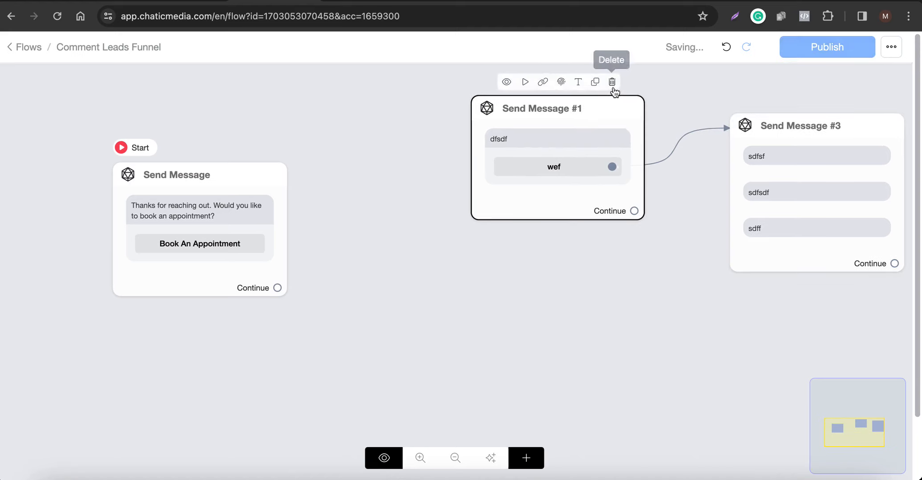
pyautogui.click(611, 82)
pyautogui.click(869, 103)
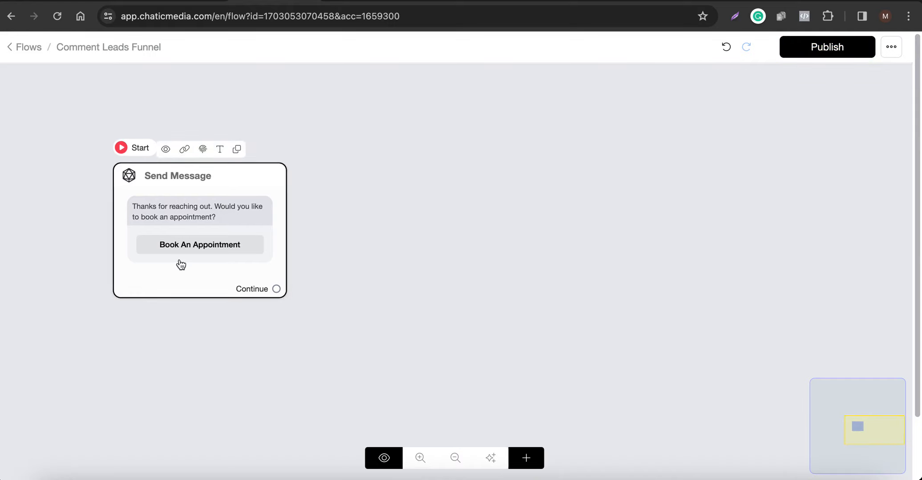
pyautogui.click(838, 53)
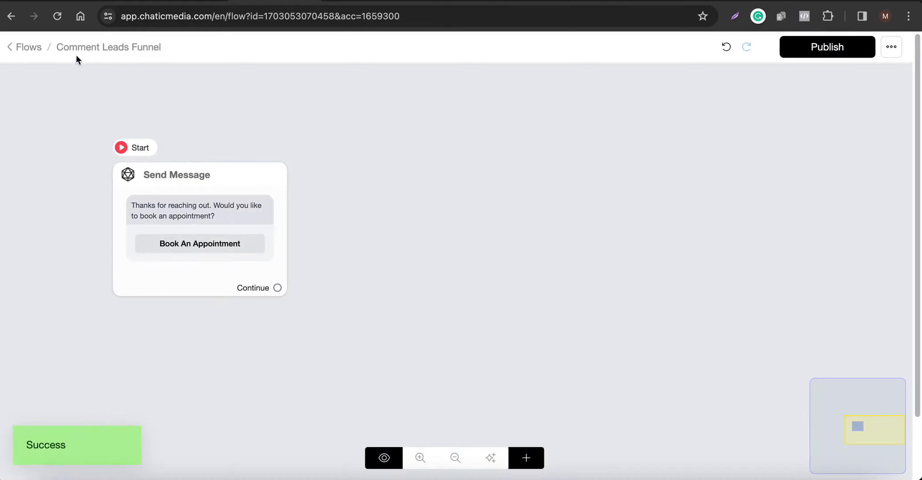
# Set the Instagram comment automation's private reply to the Comment Leads Funnel flow and save the automation.
pyautogui.click(438, 4)
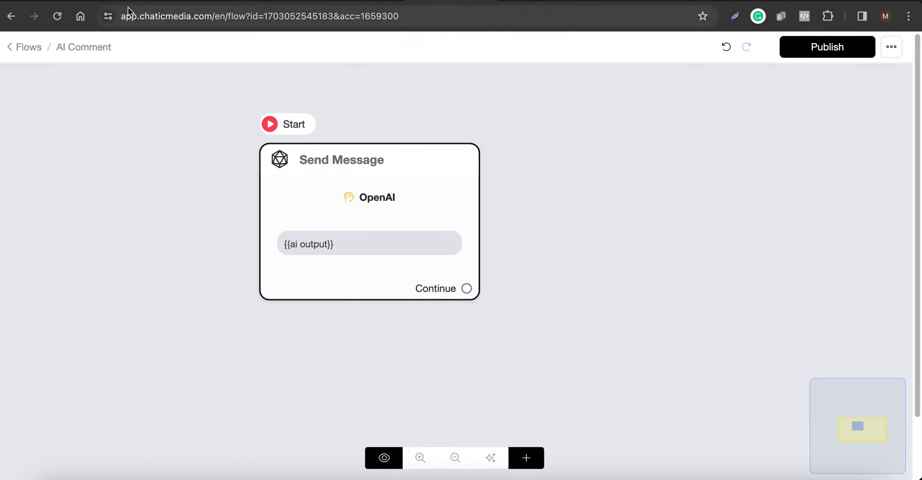
pyautogui.click(557, 4)
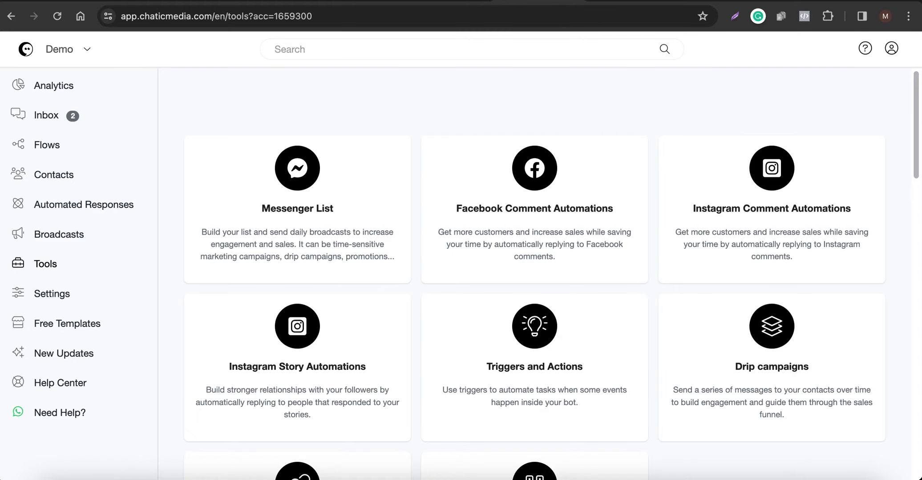
pyautogui.click(644, 4)
pyautogui.click(58, 18)
pyautogui.click(219, 4)
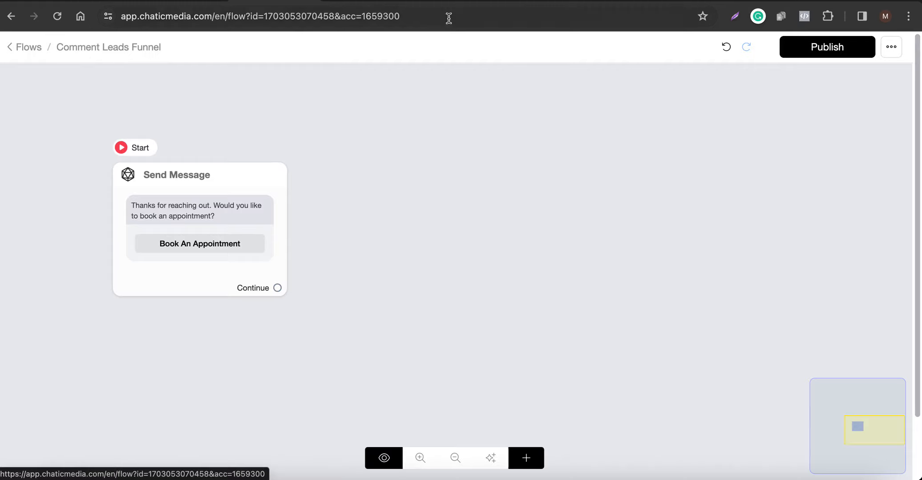
pyautogui.click(612, 1)
pyautogui.click(483, 238)
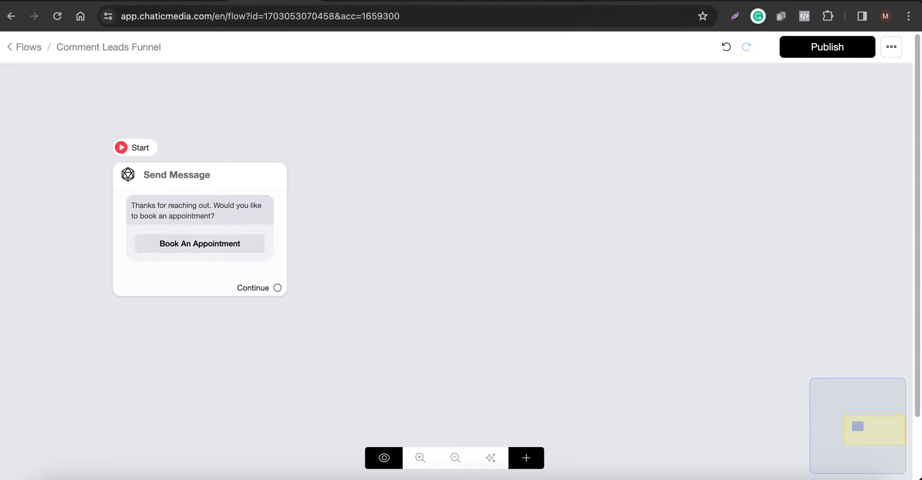
pyautogui.click(613, 5)
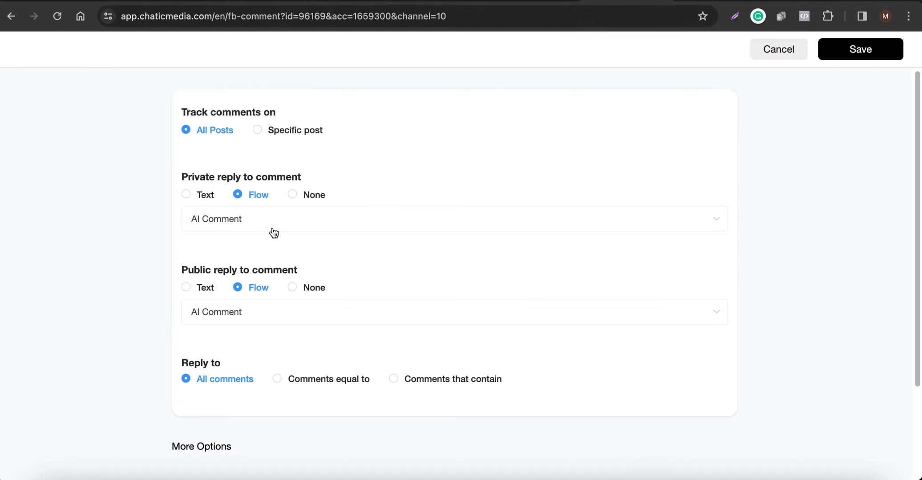
pyautogui.click(240, 229)
pyautogui.click(238, 256)
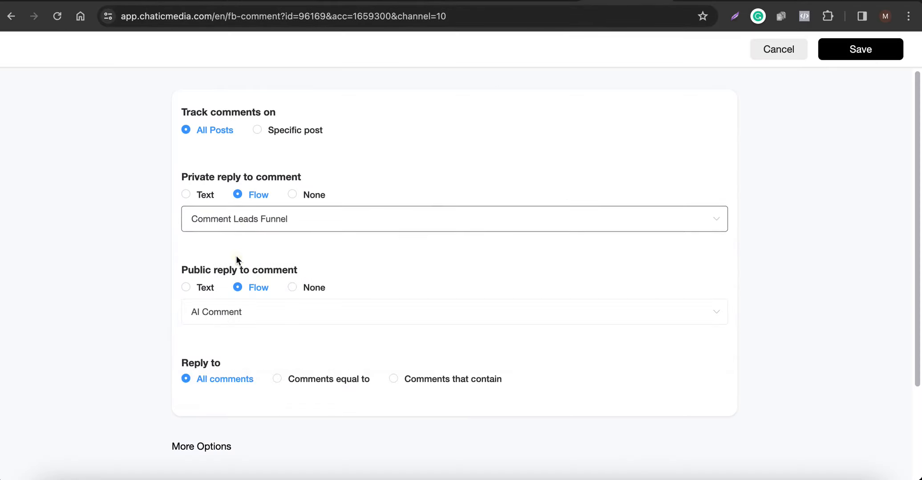
pyautogui.click(857, 49)
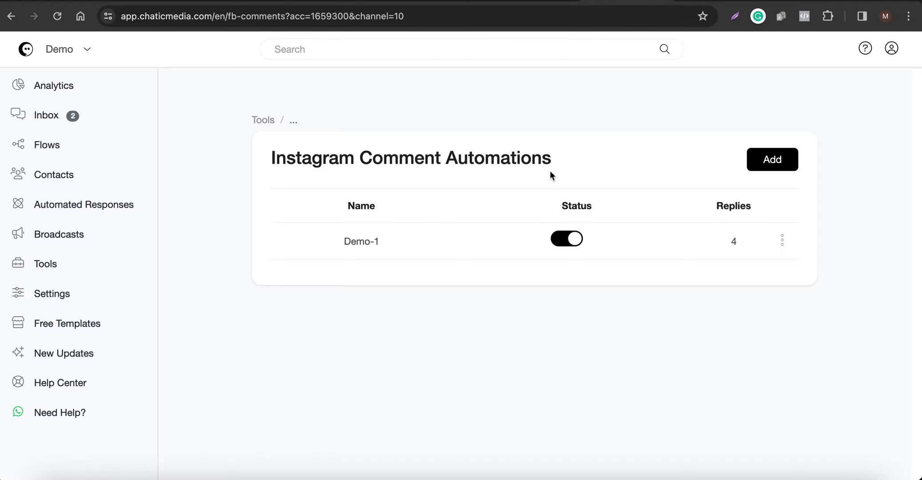
# Check the Instagram chat on the mirrored phone, then review the AI Comment and Comment Leads Funnel flows.
pyautogui.click(801, 471)
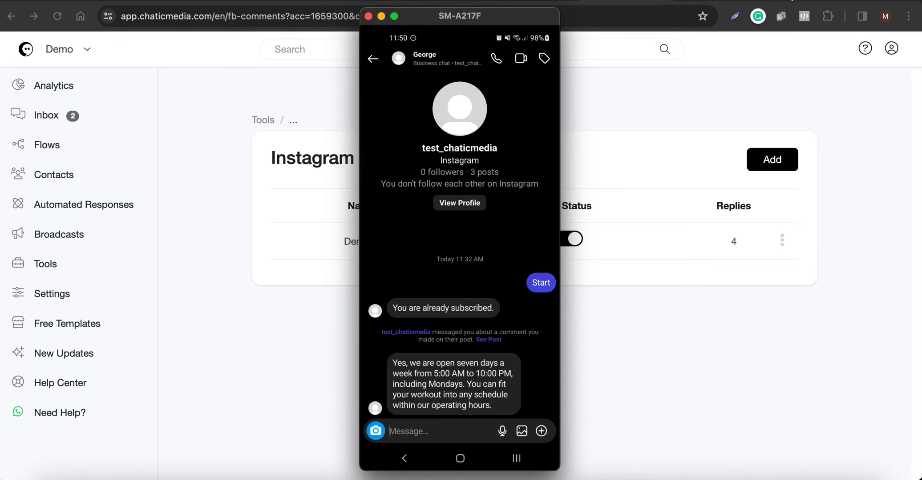
pyautogui.click(632, 1)
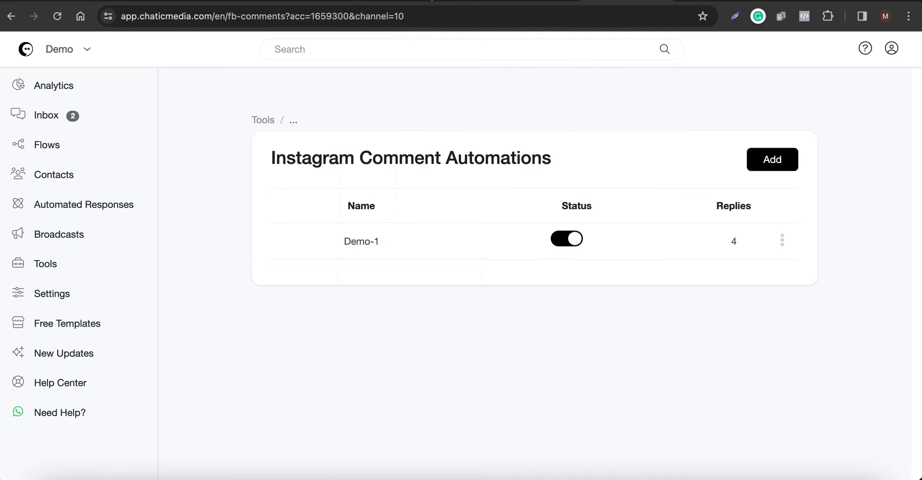
pyautogui.click(432, 1)
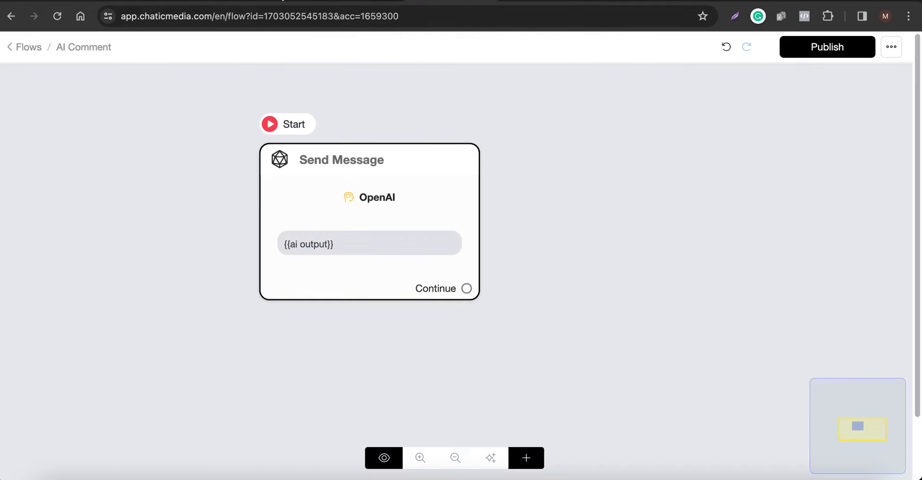
pyautogui.click(267, 2)
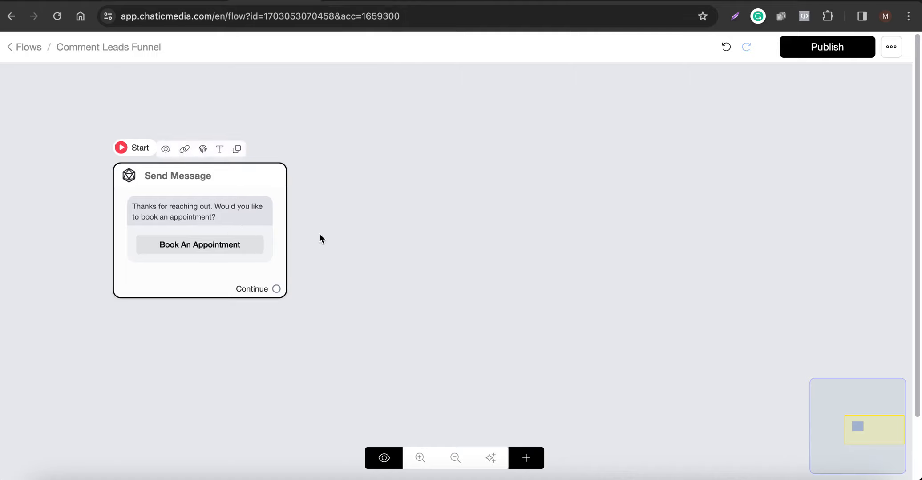
# Check the automated public comment reply and private message on the mirrored phone against the Comment Leads Funnel message.
pyautogui.click(801, 479)
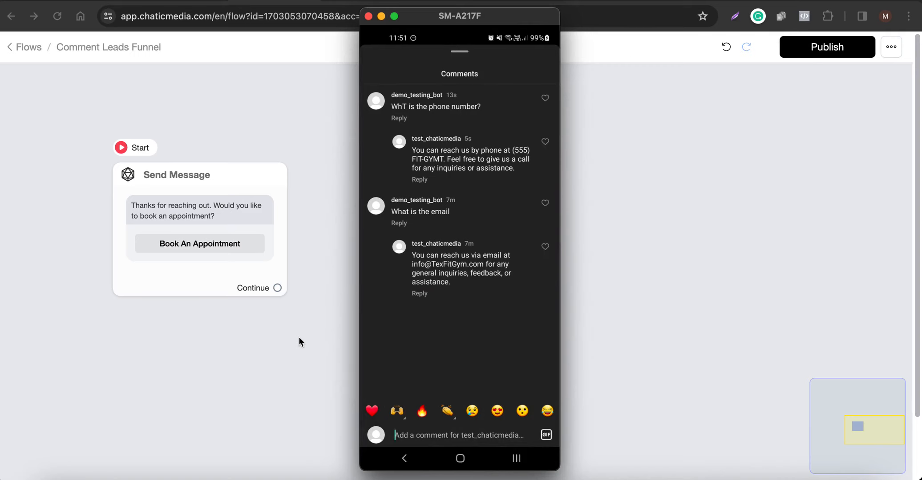
pyautogui.scroll(1, 305, 261)
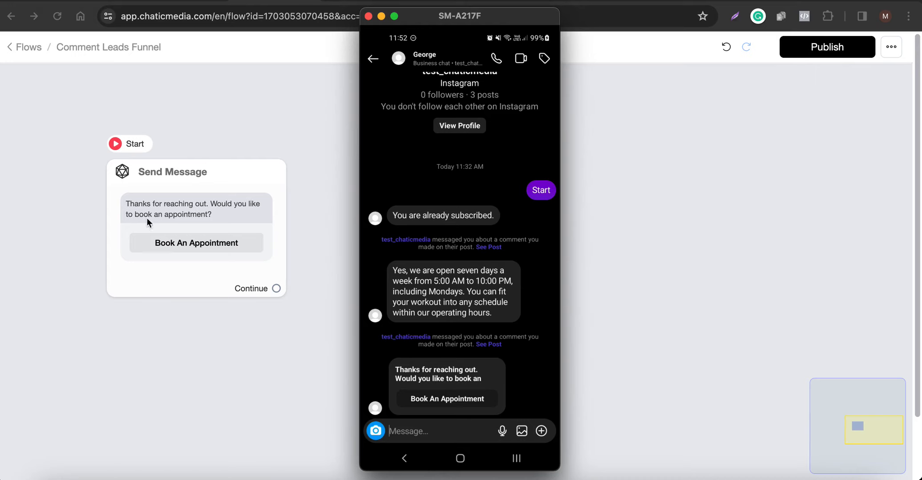
pyautogui.click(293, 300)
# Add a quick reply labelled "YES!!" to the starting Send Message step and save it.
pyautogui.scroll(-5, 361, 289)
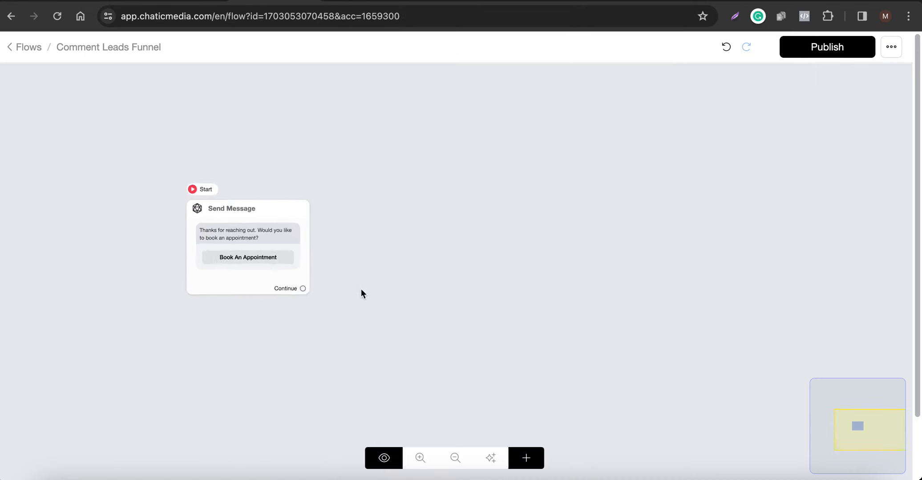
pyautogui.click(294, 236)
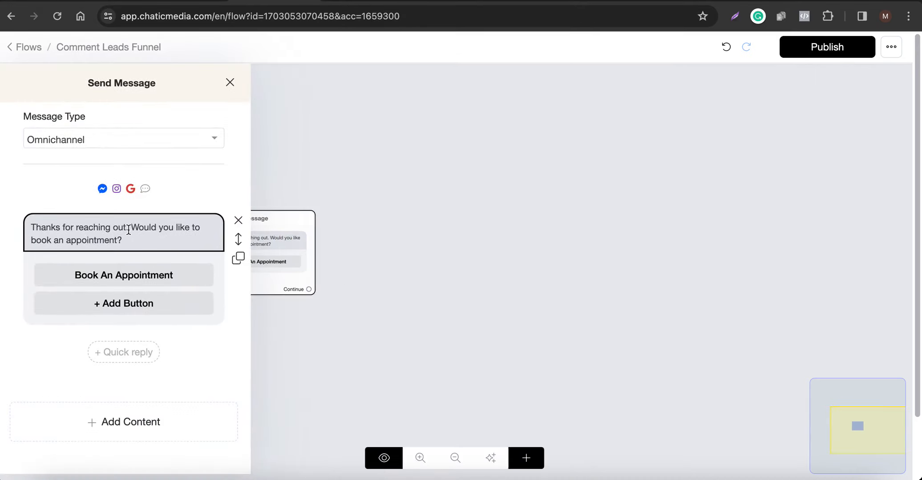
pyautogui.click(109, 349)
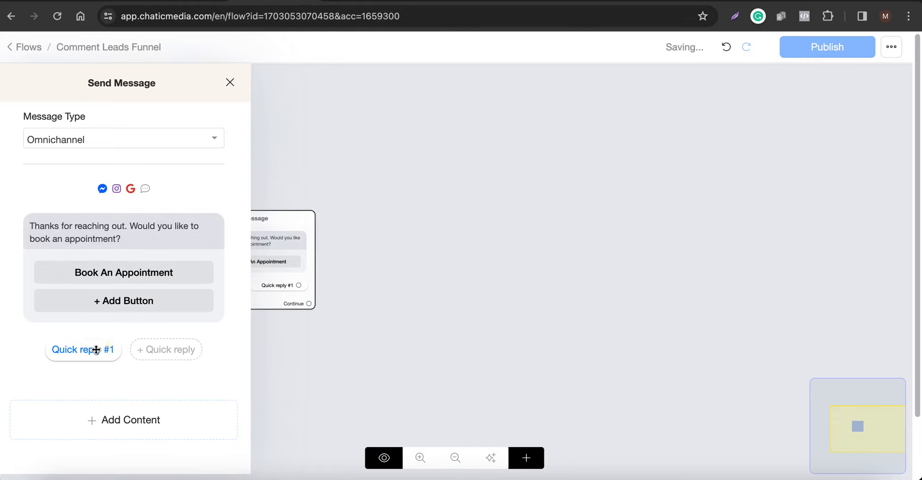
pyautogui.click(94, 349)
pyautogui.click(334, 113)
pyautogui.moveTo(341, 113); pyautogui.dragTo(244, 95)
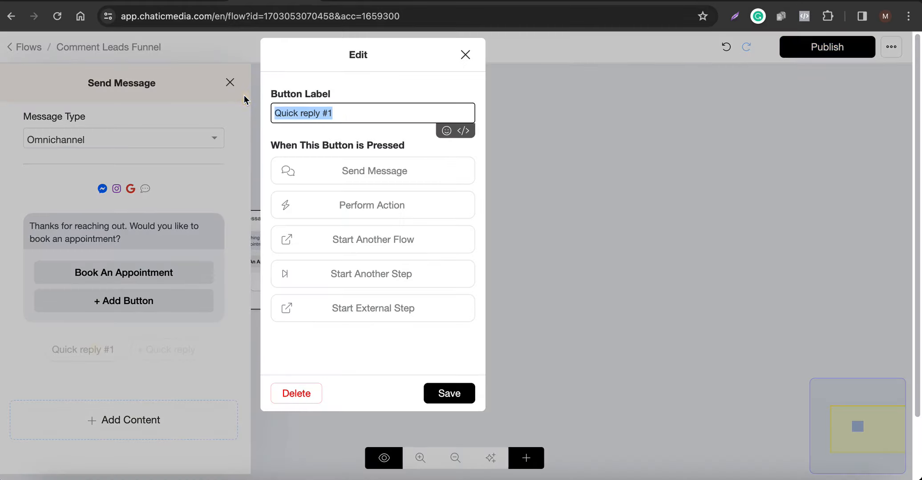
pyautogui.write('YES!!@')
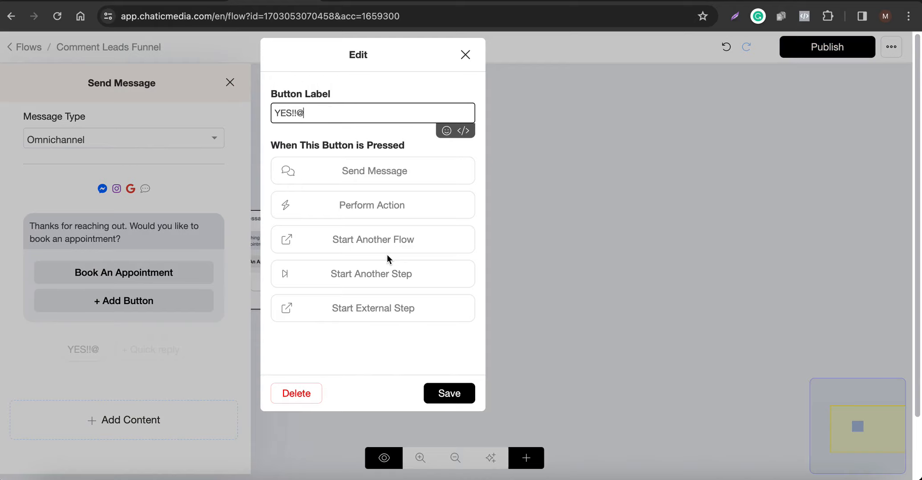
pyautogui.press('BackSpace')
pyautogui.click(441, 393)
# Delete the "Book An Appointment" button from the starting Send Message step and add a new button in its place.
pyautogui.click(149, 273)
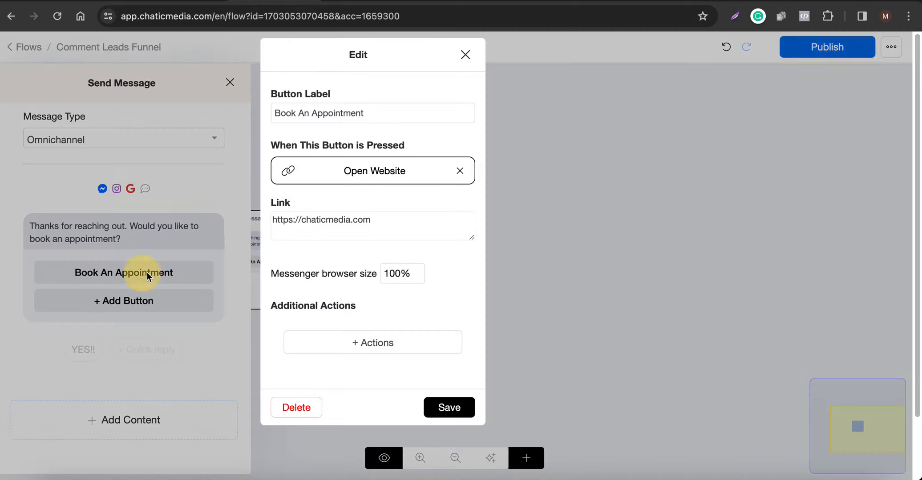
pyautogui.tripleClick(322, 220)
pyautogui.hotkey('ctrl', 'c')
pyautogui.press('BackSpace')
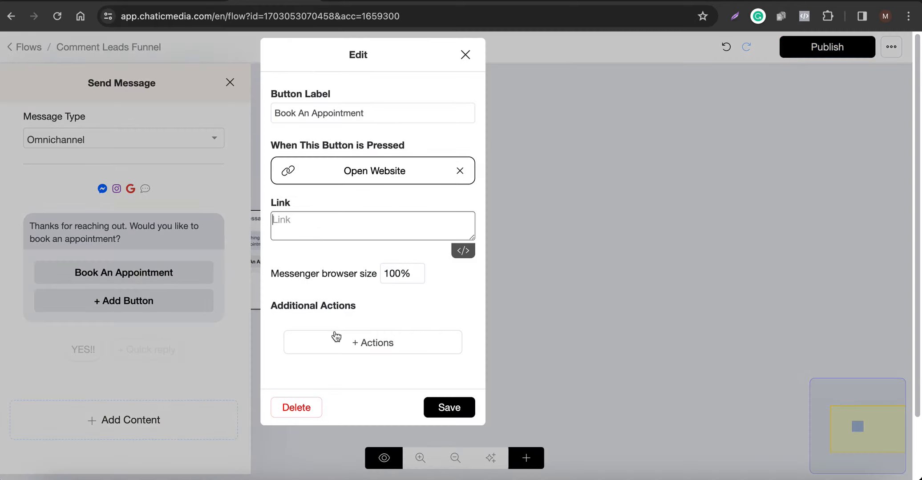
pyautogui.click(294, 407)
pyautogui.click(142, 276)
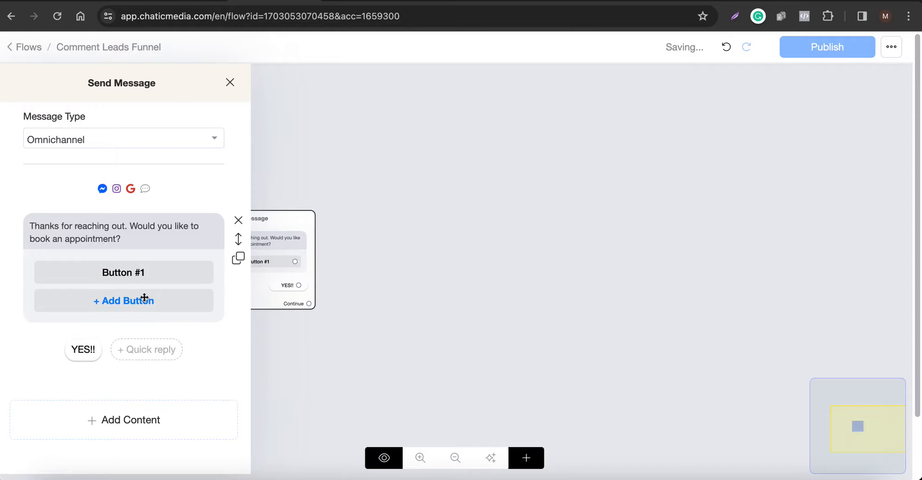
# Delete the placeholder button from the starting Send Message step and link the "YES!!" quick reply to a new Send Message step.
pyautogui.click(129, 276)
pyautogui.click(296, 443)
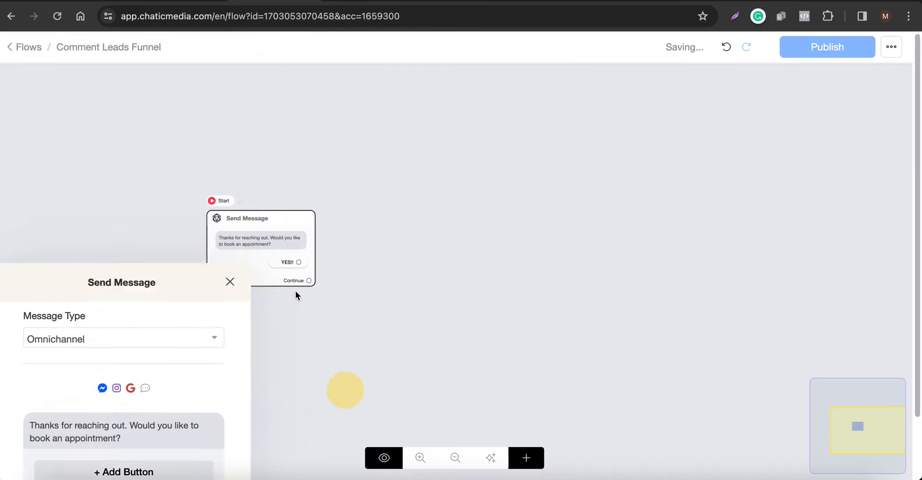
pyautogui.click(417, 198)
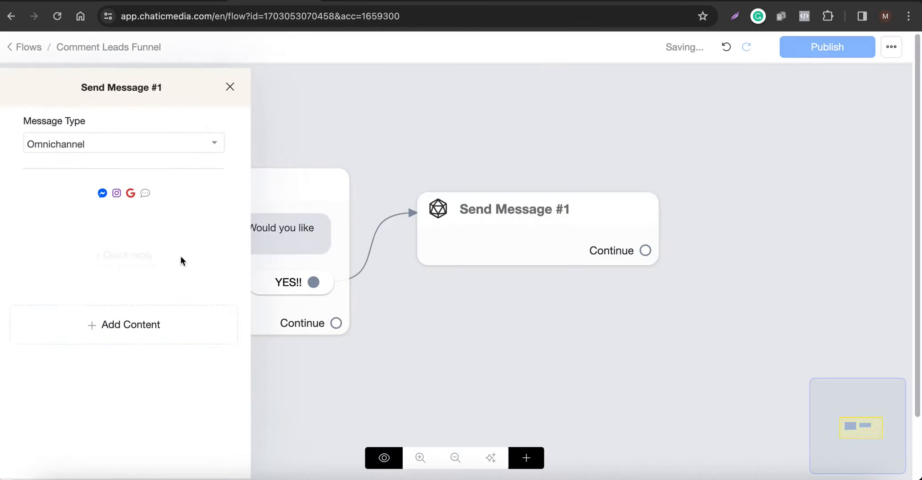
# Add a text block to the Send Message #1 step and clear the draft wording entered in it.
pyautogui.click(49, 320)
pyautogui.click(40, 77)
pyautogui.click(49, 232)
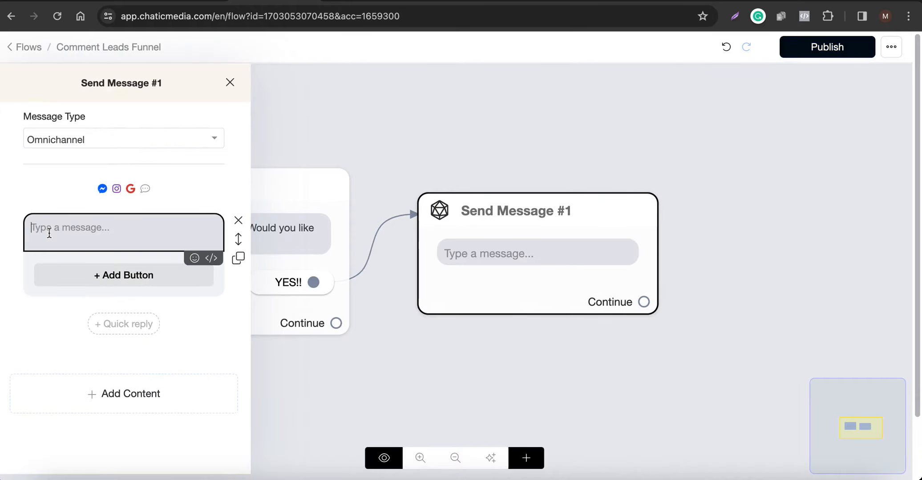
pyautogui.write('grea')
pyautogui.press('BackSpace')
pyautogui.press('BackSpace')
pyautogui.press('BackSpace')
pyautogui.press('BackSpace')
pyautogui.press('BackSpace')
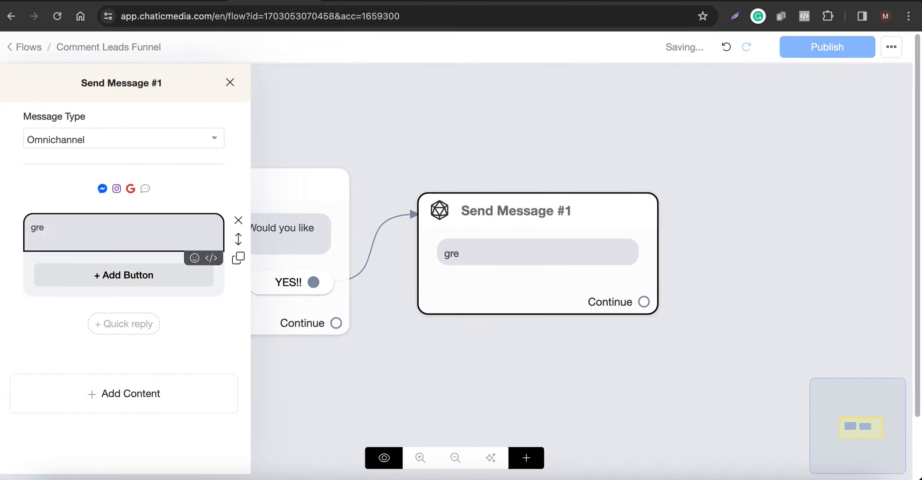
# Add a second text block reading "Awesome!" to Send Message #1 and move it above the empty block.
pyautogui.click(62, 395)
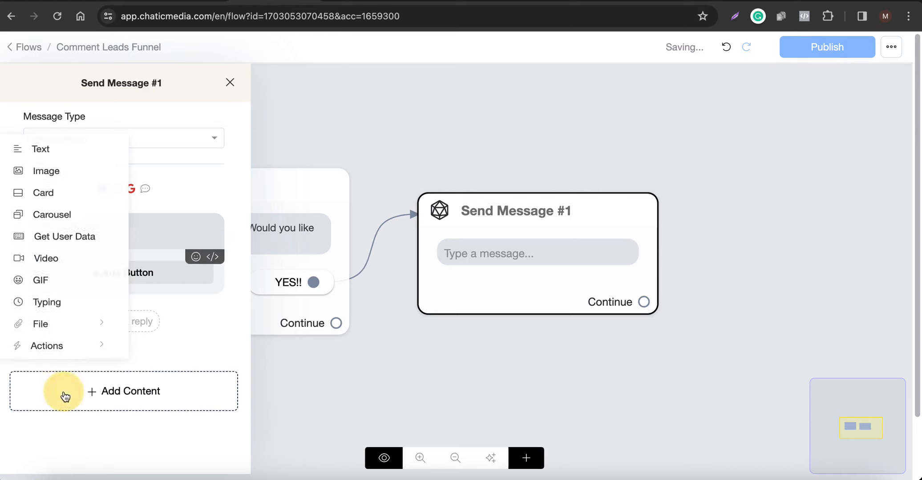
pyautogui.click(54, 152)
pyautogui.click(99, 331)
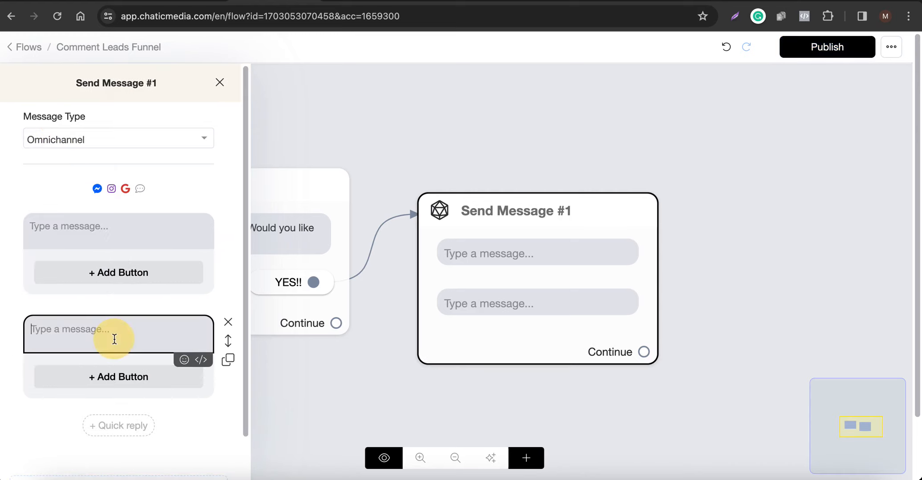
pyautogui.write('Awesome!')
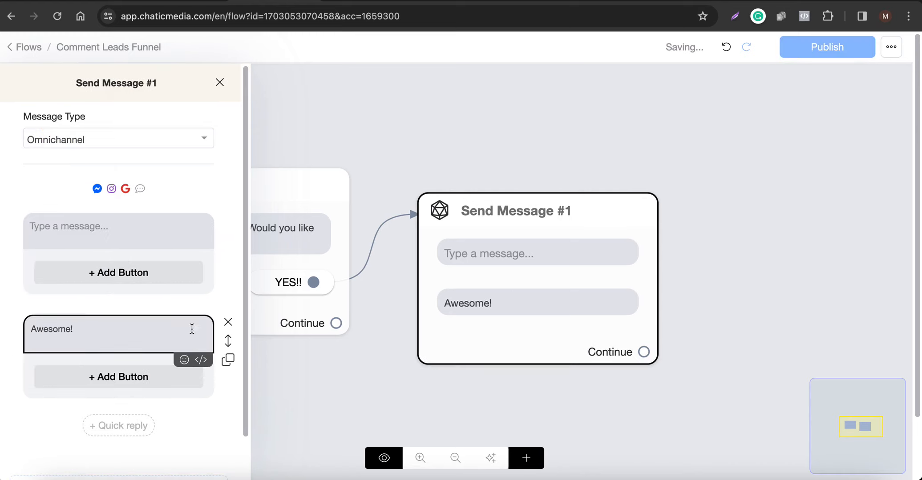
pyautogui.moveTo(228, 340); pyautogui.dragTo(225, 226)
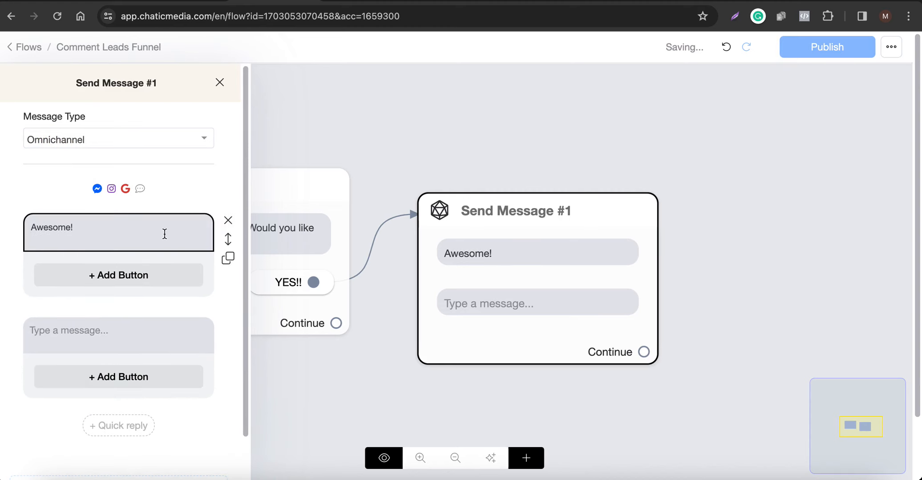
# Enter "Pick a date and time here" in the empty text block of Send Message #1.
pyautogui.click(97, 338)
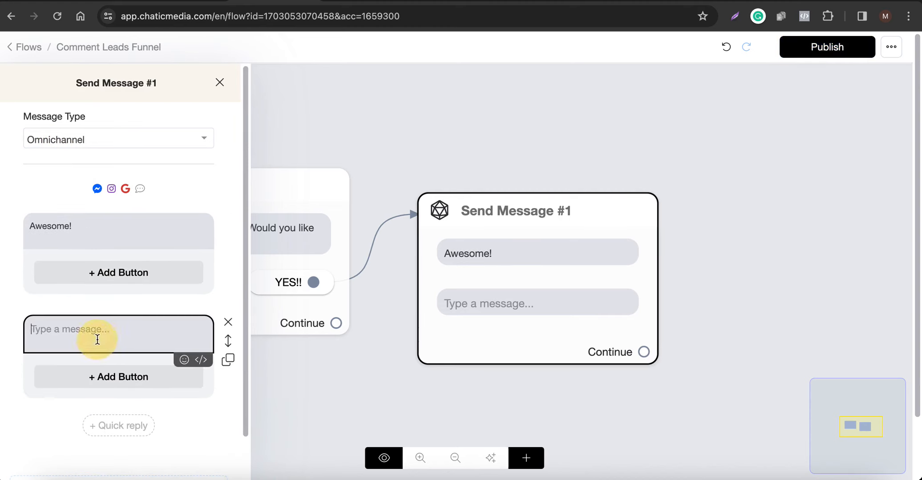
pyautogui.write('Pick ada')
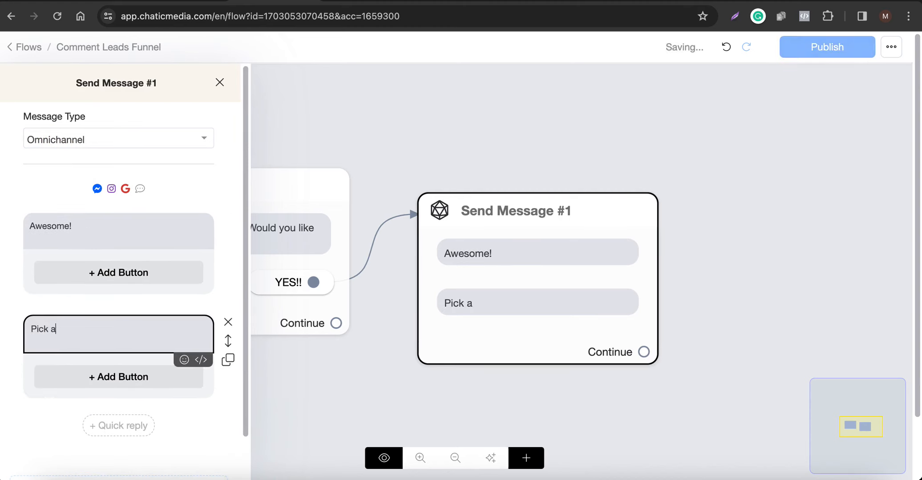
pyautogui.press('BackSpace')
pyautogui.press('BackSpace')
pyautogui.write('date adn time her')
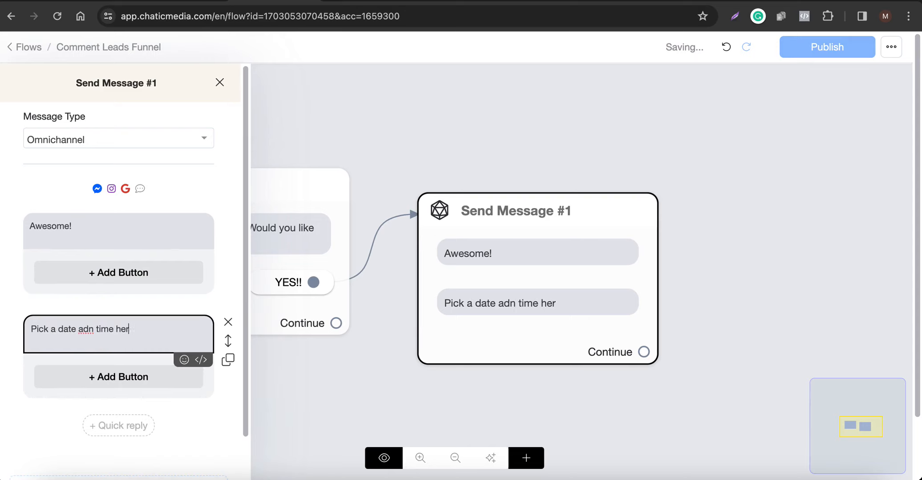
pyautogui.write('e')
pyautogui.click(89, 329)
pyautogui.press('BackSpace')
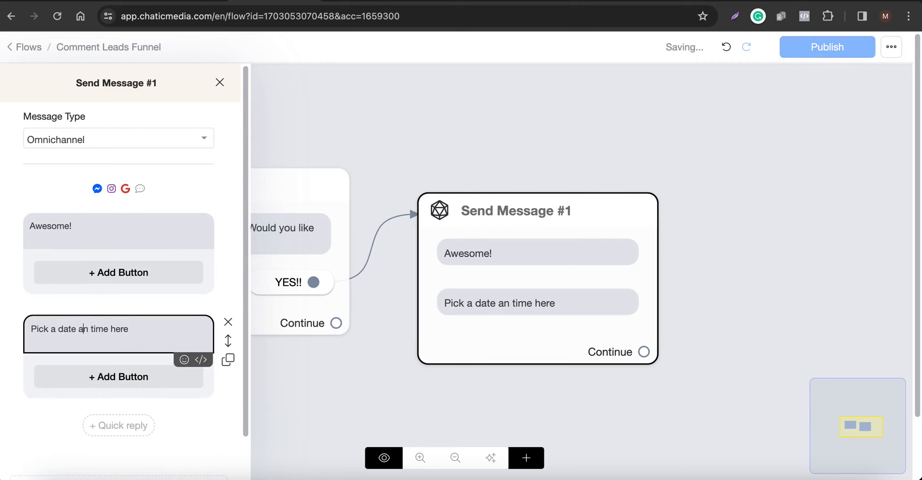
pyautogui.write('d')
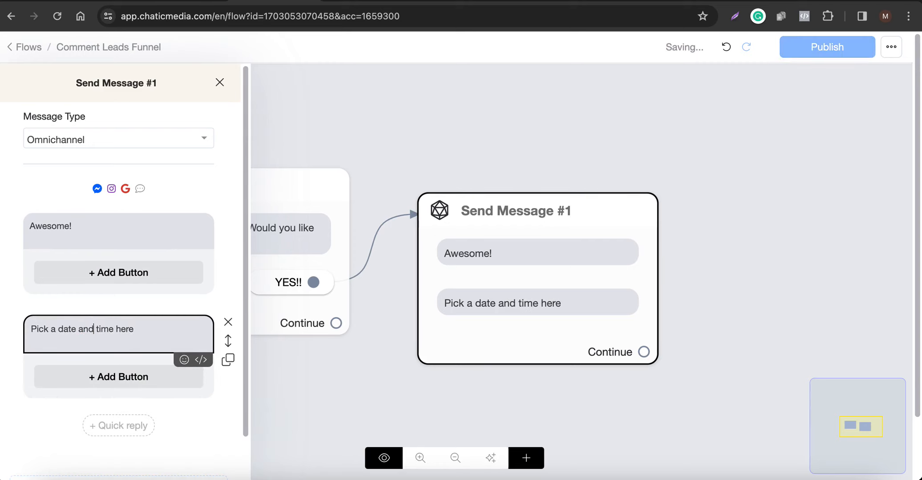
pyautogui.click(120, 370)
pyautogui.click(127, 375)
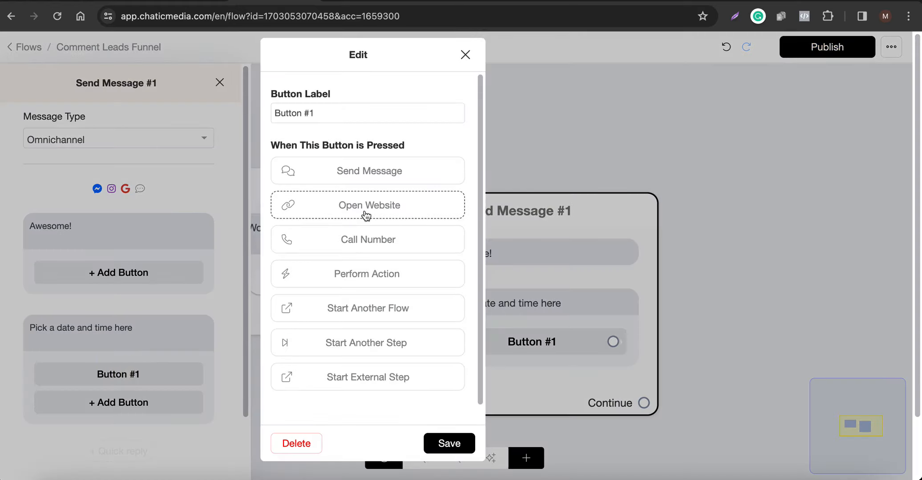
pyautogui.click(366, 216)
pyautogui.click(342, 231)
pyautogui.hotkey('ctrl', 'v')
pyautogui.tripleClick(344, 113)
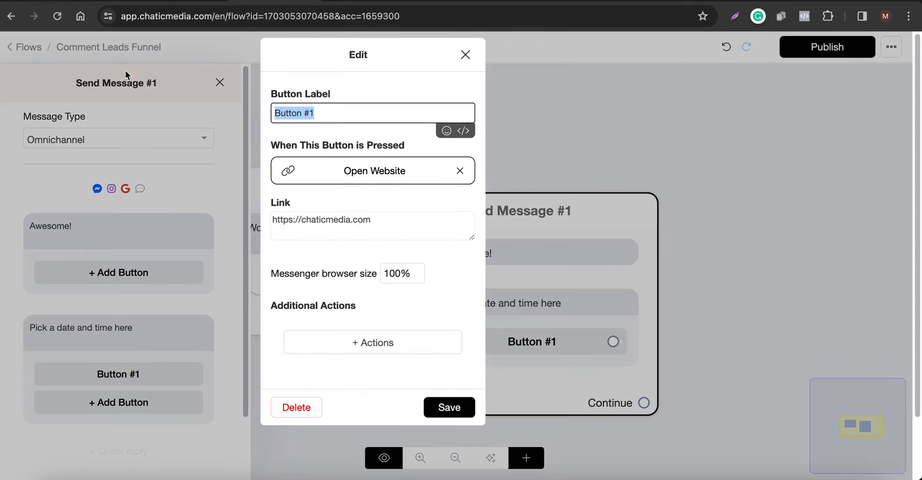
pyautogui.write('Book Appo')
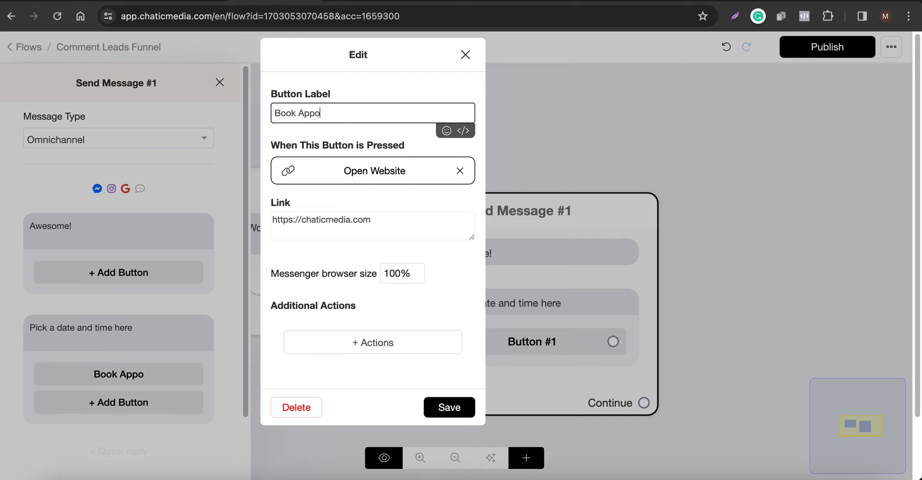
pyautogui.write('intment')
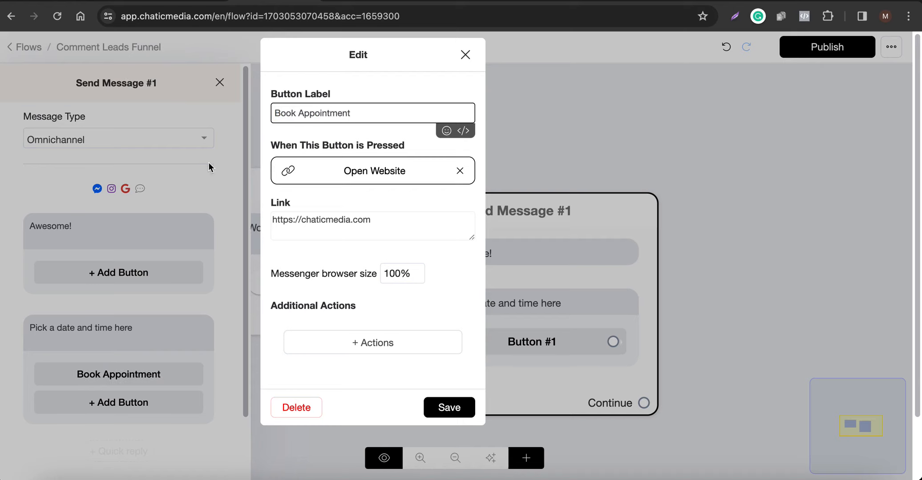
pyautogui.click(450, 407)
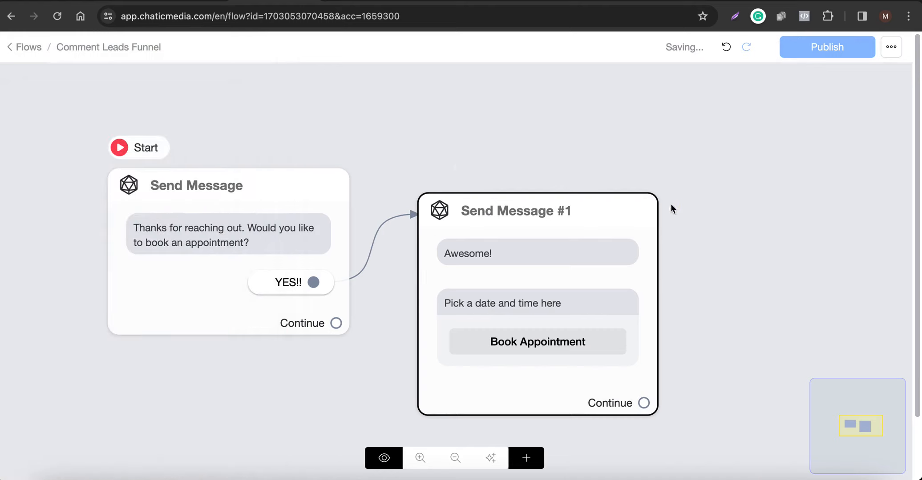
pyautogui.click(824, 49)
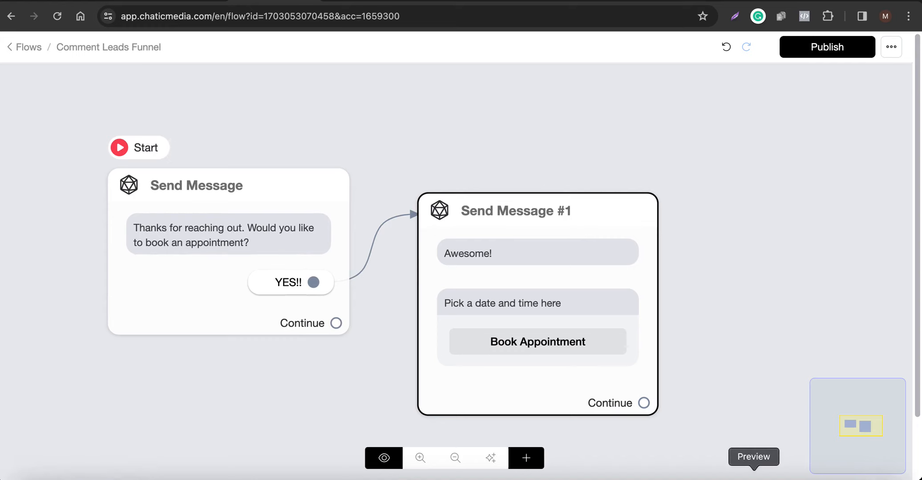
# Check the Instagram chat and post comments on the mirrored phone against the flow, and switch to the Canva presentation.
pyautogui.click(682, 472)
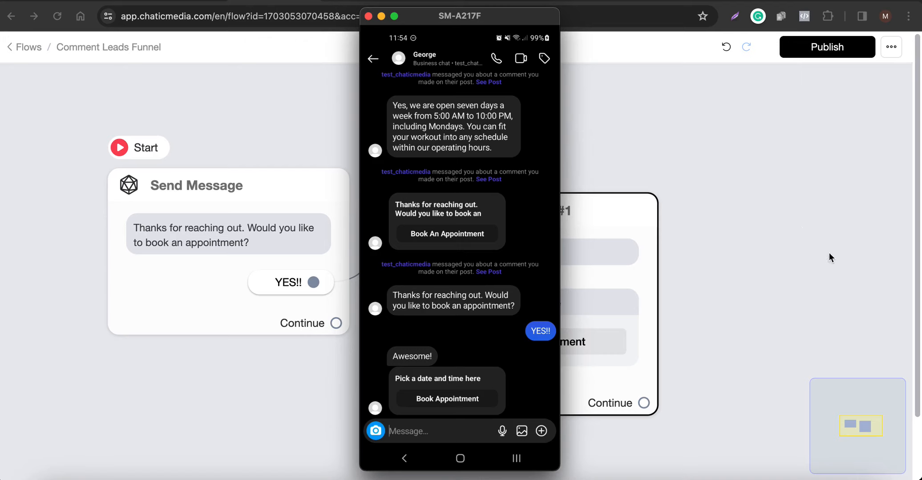
pyautogui.click(801, 227)
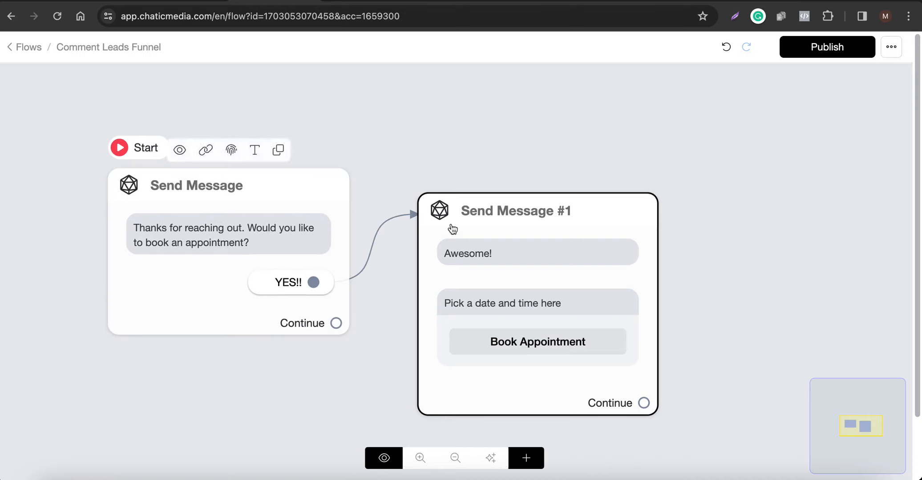
pyautogui.click(801, 472)
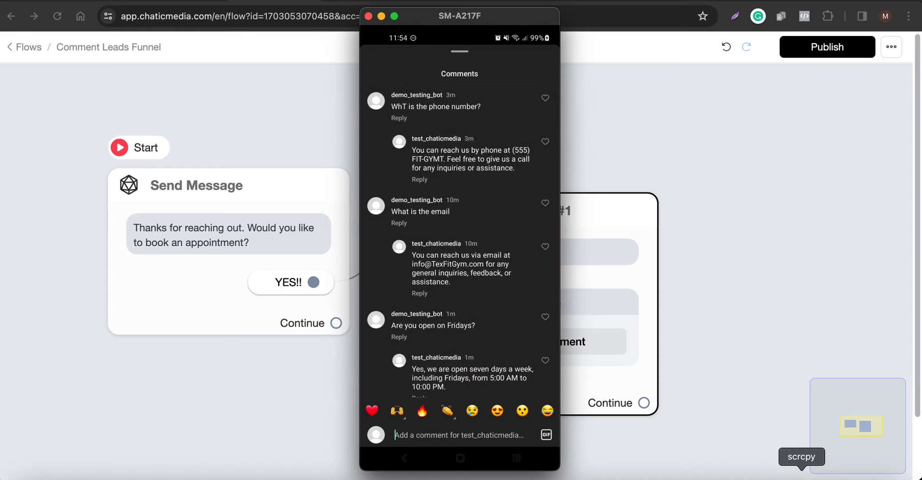
pyautogui.click(769, 199)
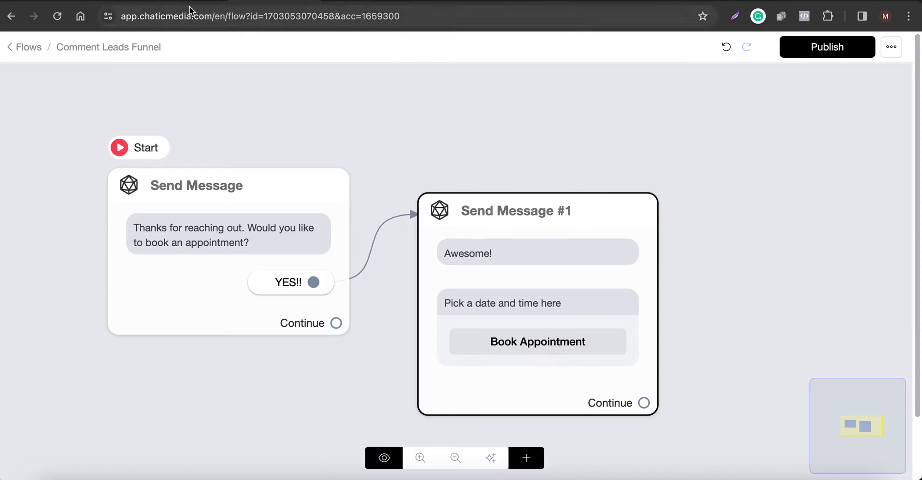
pyautogui.click(110, 1)
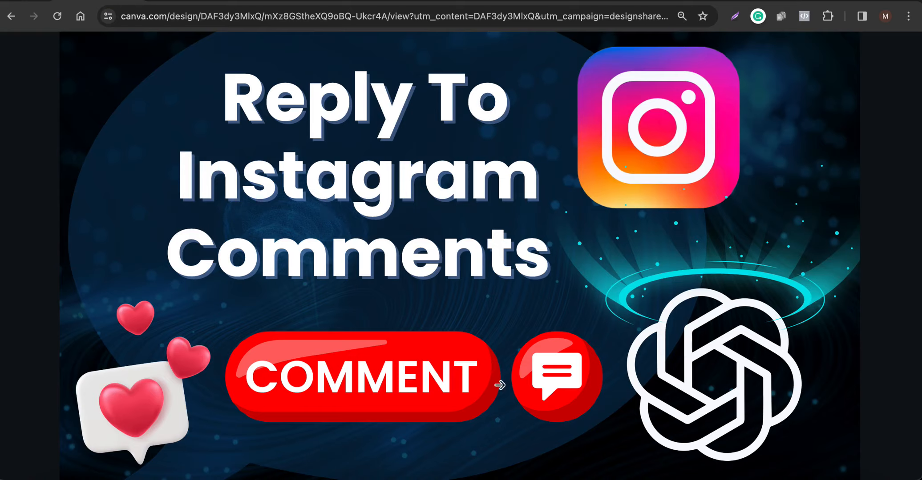